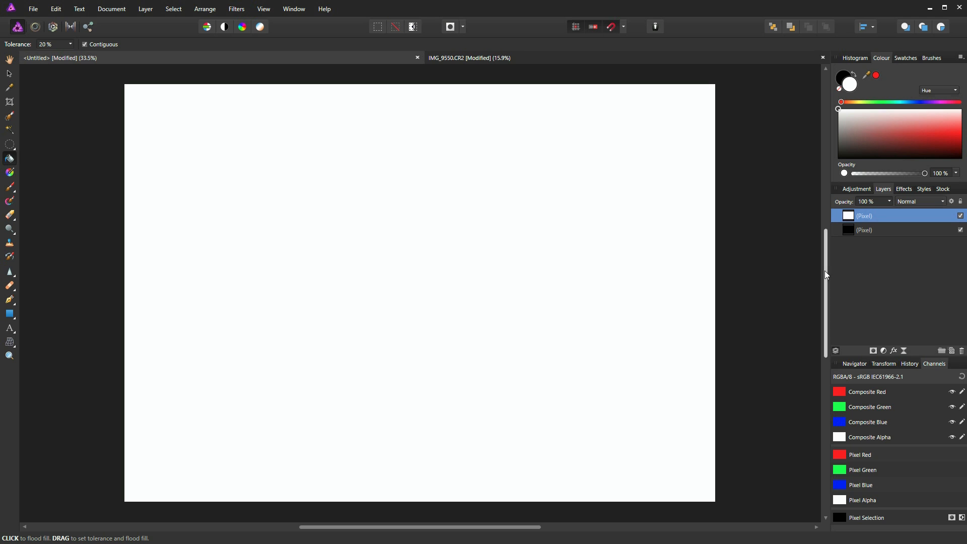
# Draw a closed four-sided path with straight edges around the middle of the white canvas using the Pen tool.
pyautogui.click(961, 216)
pyautogui.click(961, 216)
pyautogui.click(10, 302)
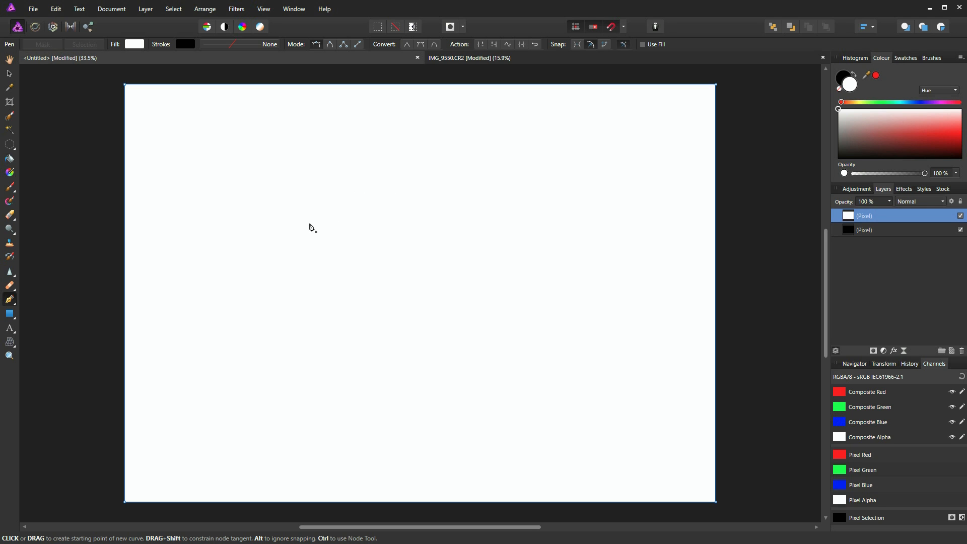
pyautogui.click(324, 211)
pyautogui.click(532, 214)
pyautogui.click(542, 364)
pyautogui.click(324, 363)
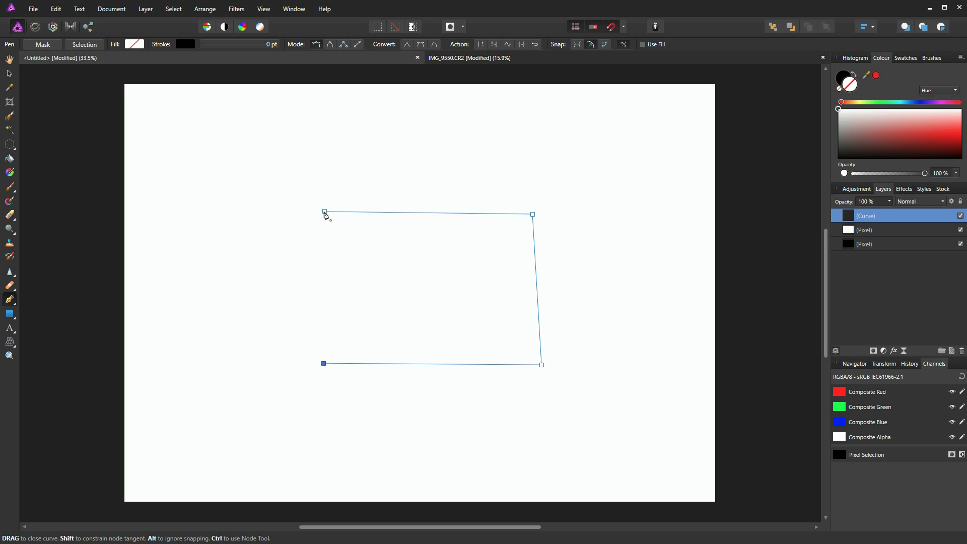
pyautogui.click(324, 212)
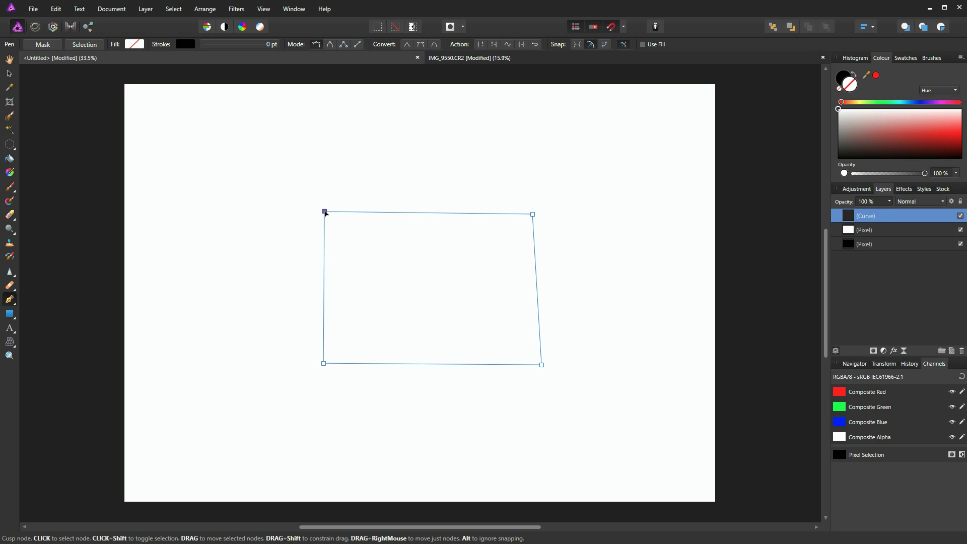
# Reshape the four-sided path by moving its upper-left node slightly up and its lower-right node inward.
pyautogui.moveTo(325, 213)
pyautogui.mouseDown()
pyautogui.moveTo(279, 227)
pyautogui.moveTo(255, 255)
pyautogui.moveTo(385, 189)
pyautogui.moveTo(459, 310)
pyautogui.moveTo(294, 203)
pyautogui.moveTo(244, 308)
pyautogui.moveTo(331, 170)
pyautogui.moveTo(439, 240)
pyautogui.moveTo(330, 209)
pyautogui.mouseUp()
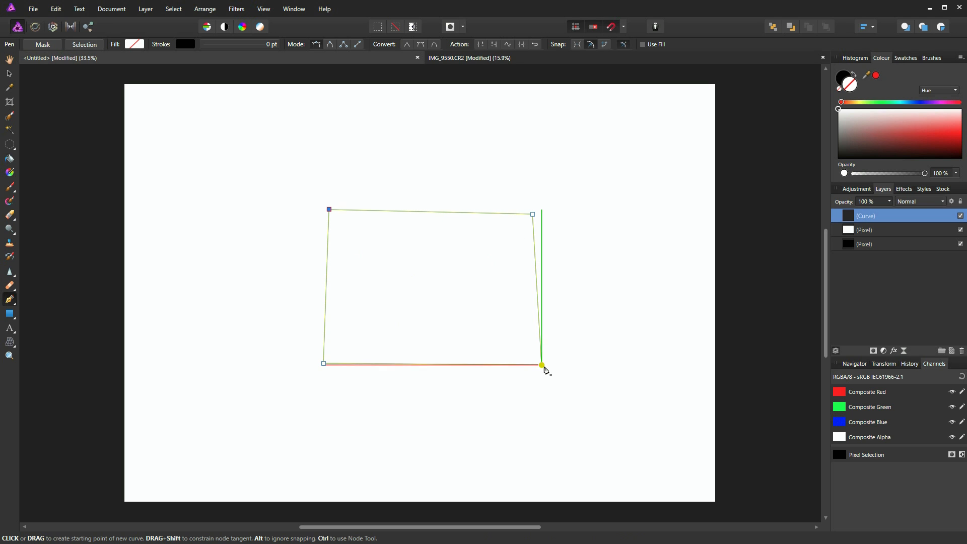
pyautogui.press('ctrl')
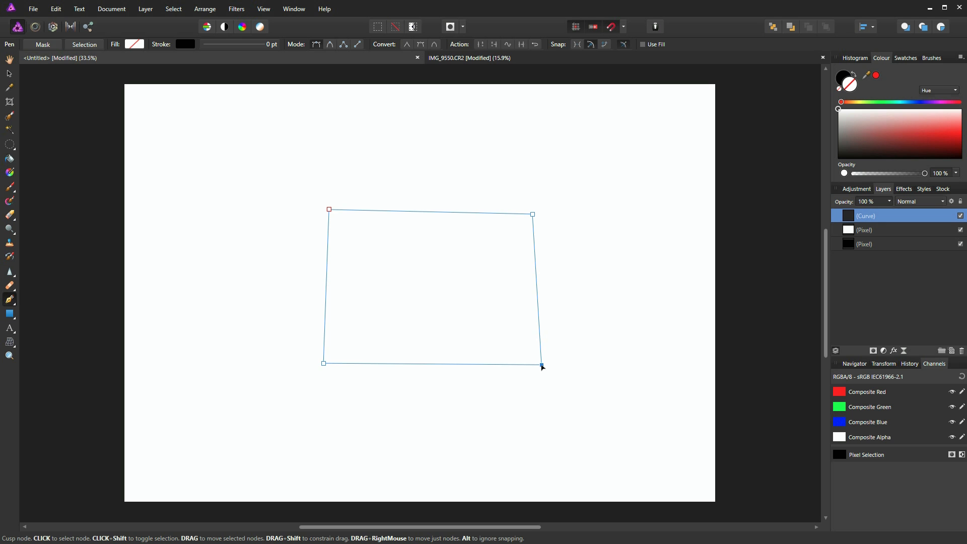
pyautogui.moveTo(543, 368)
pyautogui.mouseDown()
pyautogui.moveTo(466, 288)
pyautogui.moveTo(530, 341)
pyautogui.moveTo(623, 303)
pyautogui.moveTo(410, 415)
pyautogui.moveTo(567, 304)
pyautogui.moveTo(495, 392)
pyautogui.moveTo(481, 312)
pyautogui.moveTo(522, 313)
pyautogui.moveTo(530, 363)
pyautogui.mouseUp()
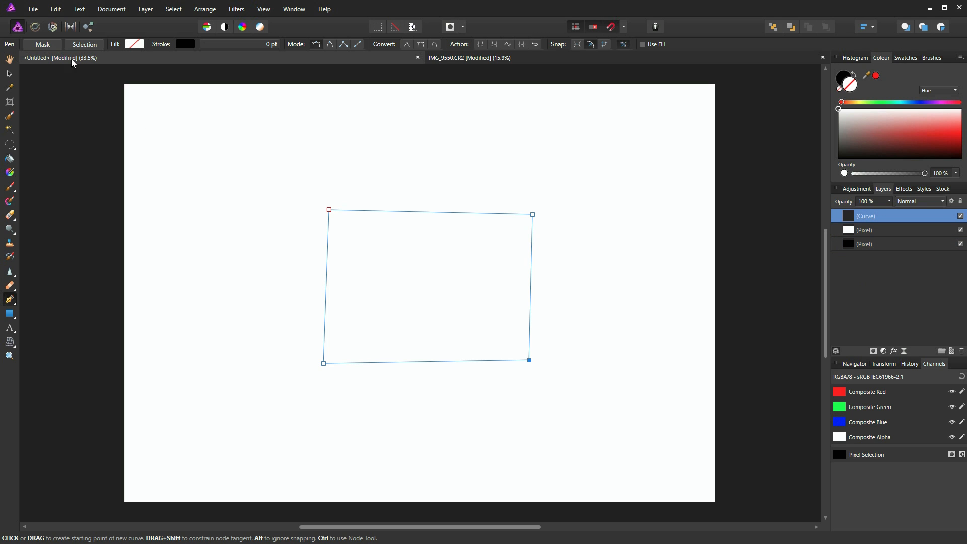
# Try applying the four-sided path as a mask on the white pixel layer, and undo it to restore the path.
pyautogui.click(44, 45)
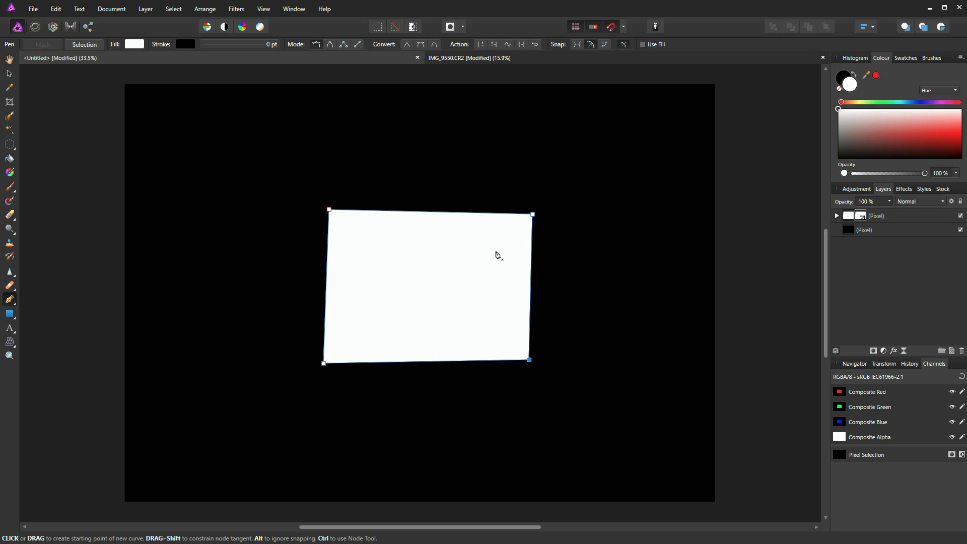
pyautogui.click(849, 215)
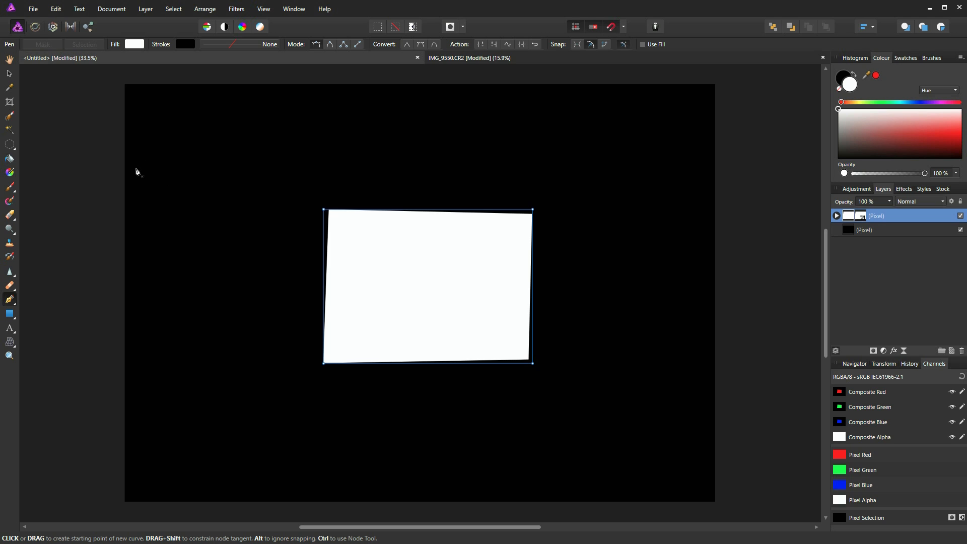
pyautogui.press('ctrl')
pyautogui.keyDown('ctrl'); pyautogui.click(95, 191); pyautogui.keyUp('ctrl')
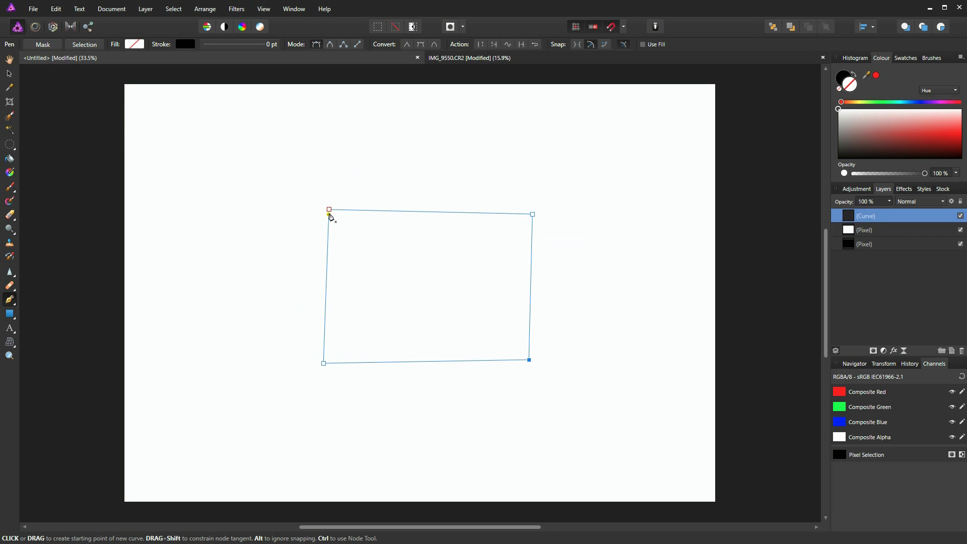
# Convert the four-sided path into a pixel selection and feather the selection with a 245.3 px radius.
pyautogui.click(329, 209)
pyautogui.click(85, 45)
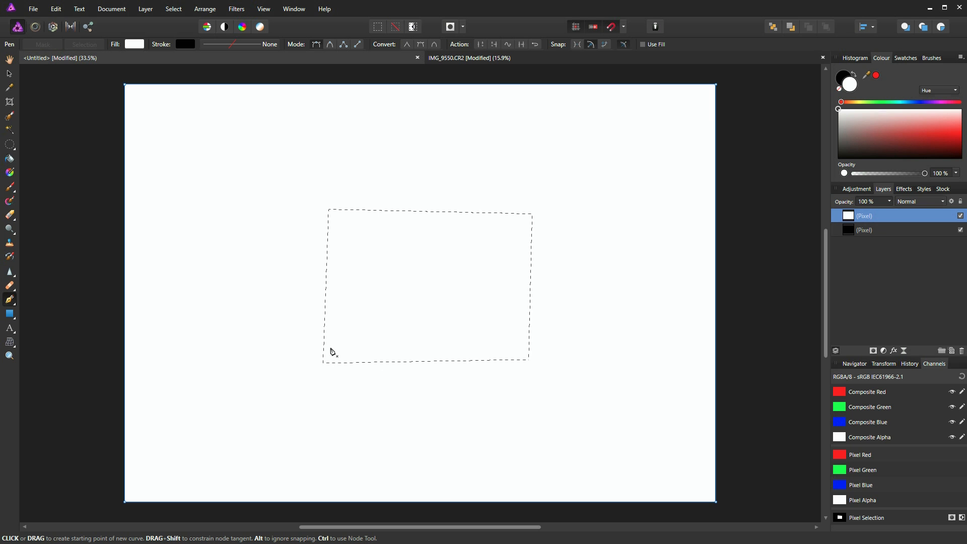
pyautogui.click(174, 9)
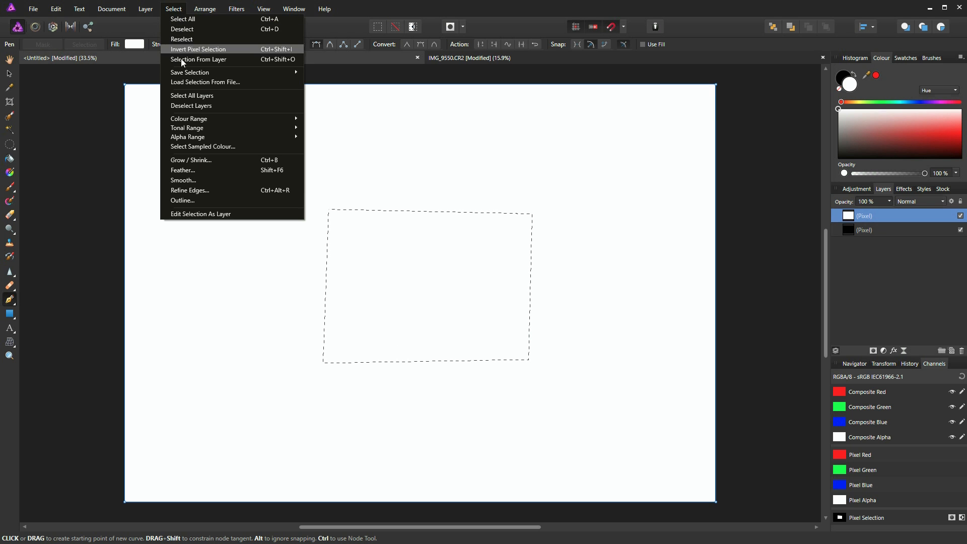
pyautogui.click(198, 169)
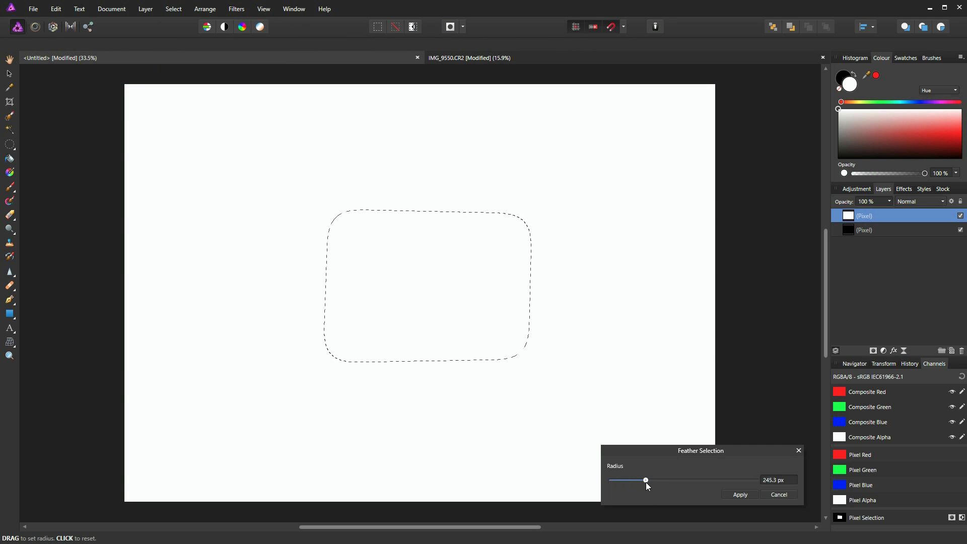
pyautogui.click(751, 496)
# Delete the feathered area from the white pixel layer and clear the selection.
pyautogui.press('p')
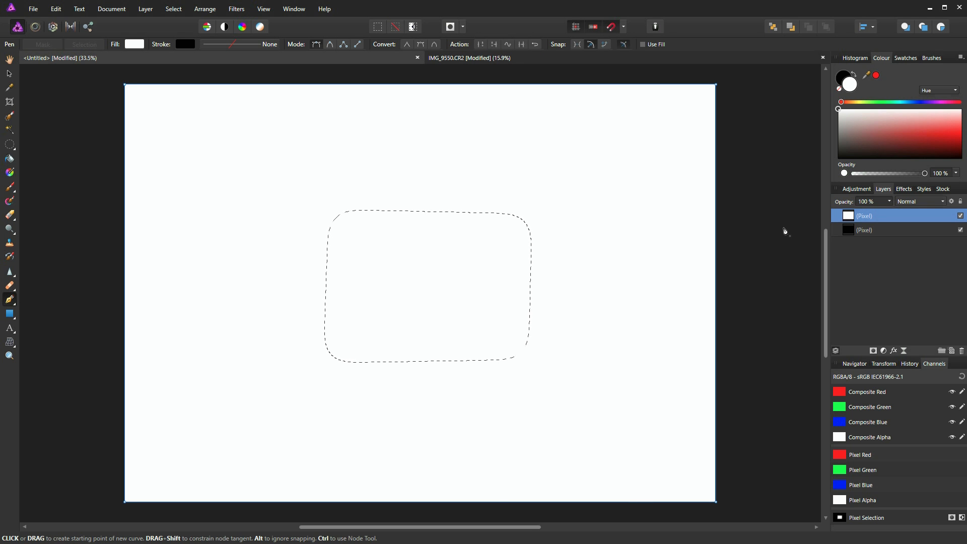
pyautogui.press('Delete')
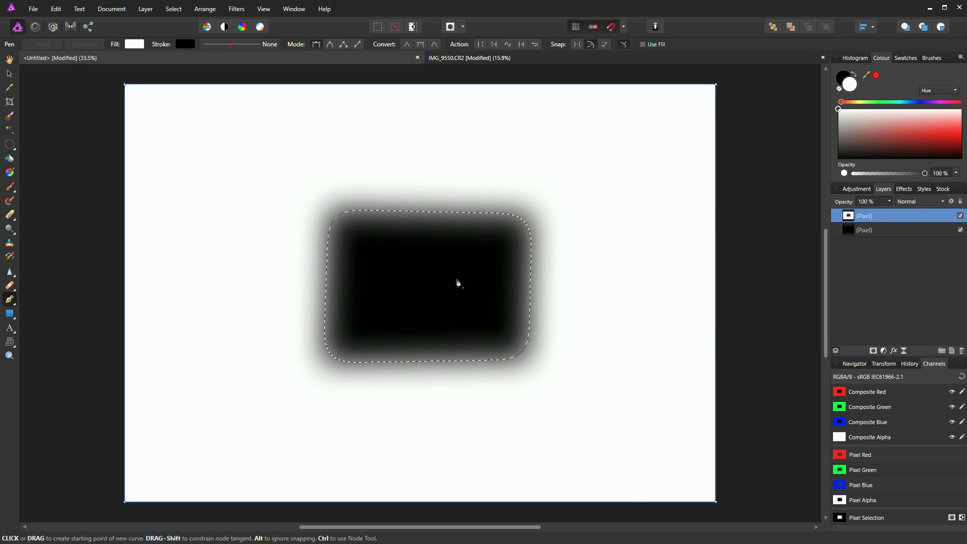
pyautogui.hotkey('ctrl', 'd')
# Try moving the white pixel layer slightly up and to the left, and undo the move.
pyautogui.click(8, 74)
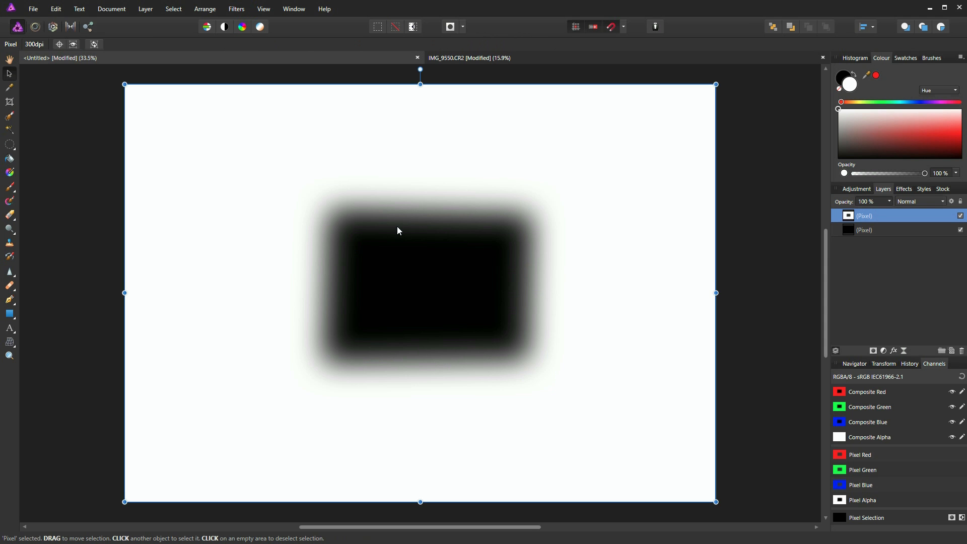
pyautogui.moveTo(383, 179)
pyautogui.mouseDown()
pyautogui.moveTo(302, 143)
pyautogui.moveTo(231, 164)
pyautogui.moveTo(376, 214)
pyautogui.moveTo(520, 194)
pyautogui.moveTo(441, 117)
pyautogui.moveTo(227, 96)
pyautogui.moveTo(287, 229)
pyautogui.moveTo(463, 193)
pyautogui.moveTo(544, 101)
pyautogui.moveTo(395, 88)
pyautogui.moveTo(376, 175)
pyautogui.mouseUp()
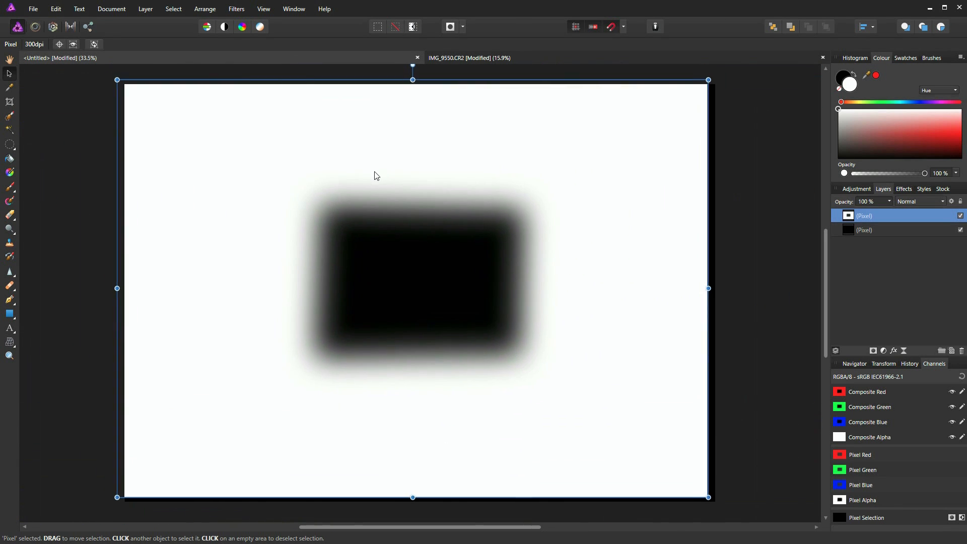
pyautogui.hotkey('ctrl', 'z')
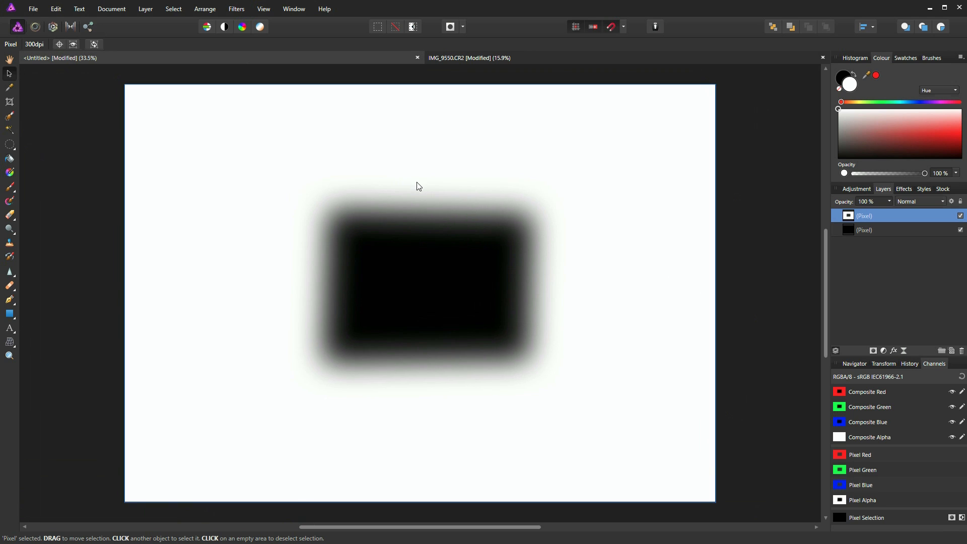
# Undo the deselection, the deletion, the feathering and the path-based selection on the white pixel layer.
pyautogui.hotkey('ctrl', 'z')
pyautogui.hotkey('ctrl', 'z')
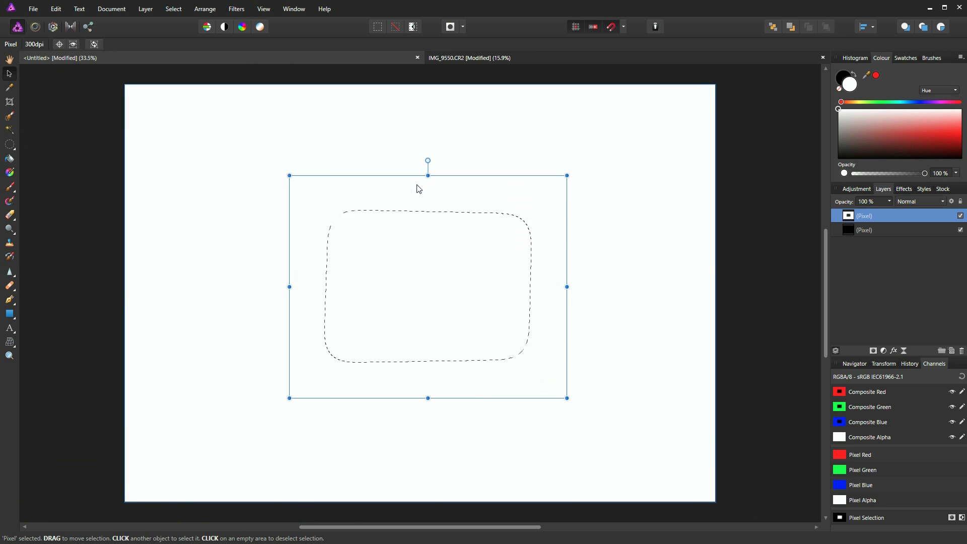
pyautogui.hotkey('ctrl', 'z')
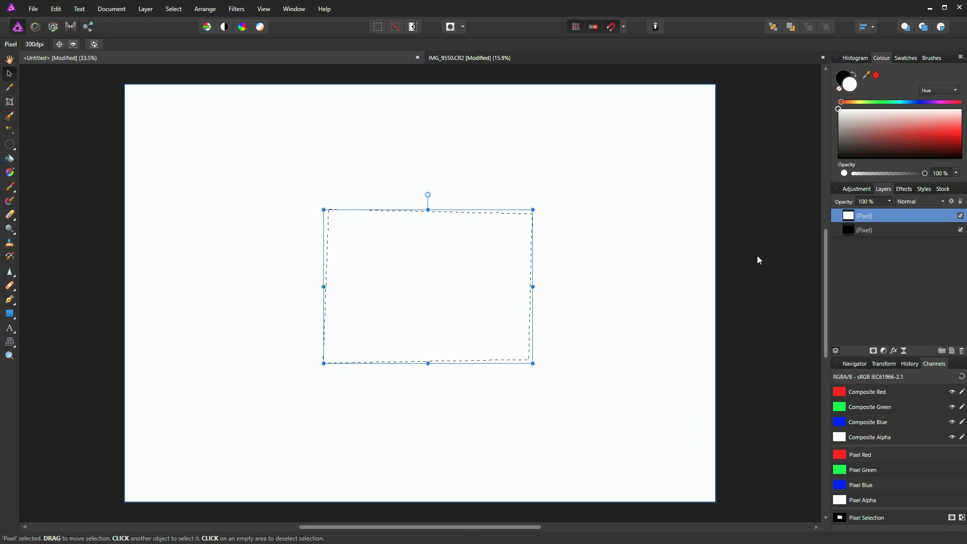
pyautogui.hotkey('ctrl', 'z')
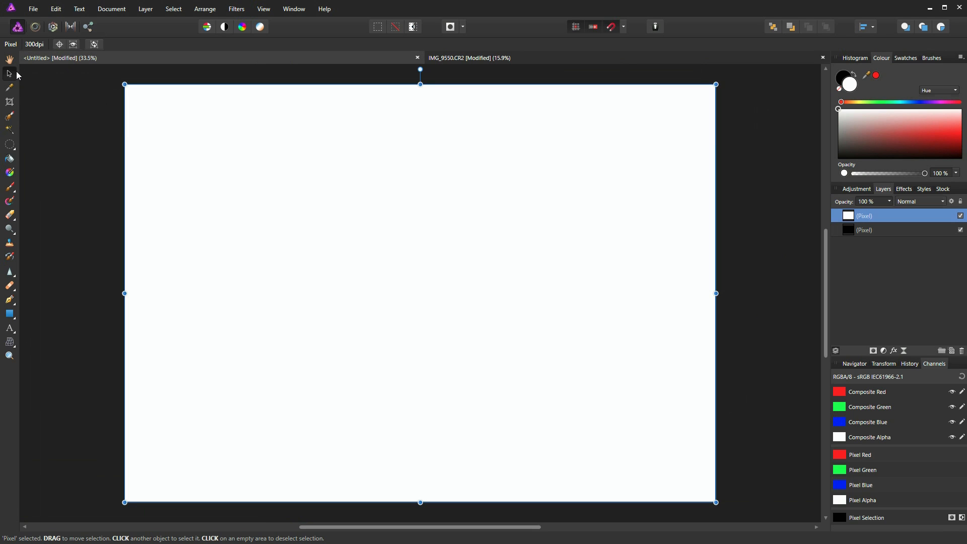
# Draw a closed rounded path with smooth curved nodes around the canvas centre using the Pen tool, and delete its curve layer.
pyautogui.click(9, 300)
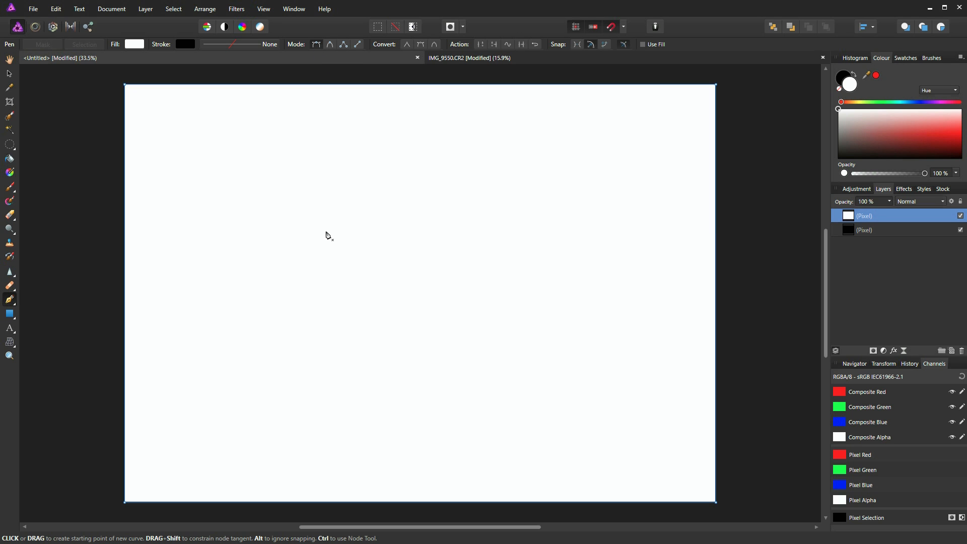
pyautogui.click(327, 231)
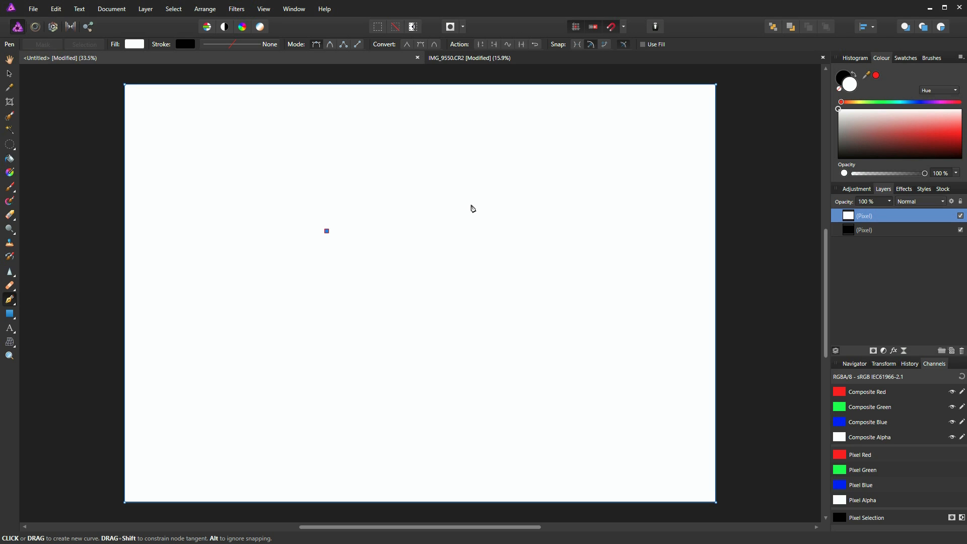
pyautogui.moveTo(471, 204)
pyautogui.mouseDown()
pyautogui.moveTo(524, 276)
pyautogui.moveTo(600, 322)
pyautogui.moveTo(589, 311)
pyautogui.moveTo(598, 312)
pyautogui.mouseUp()
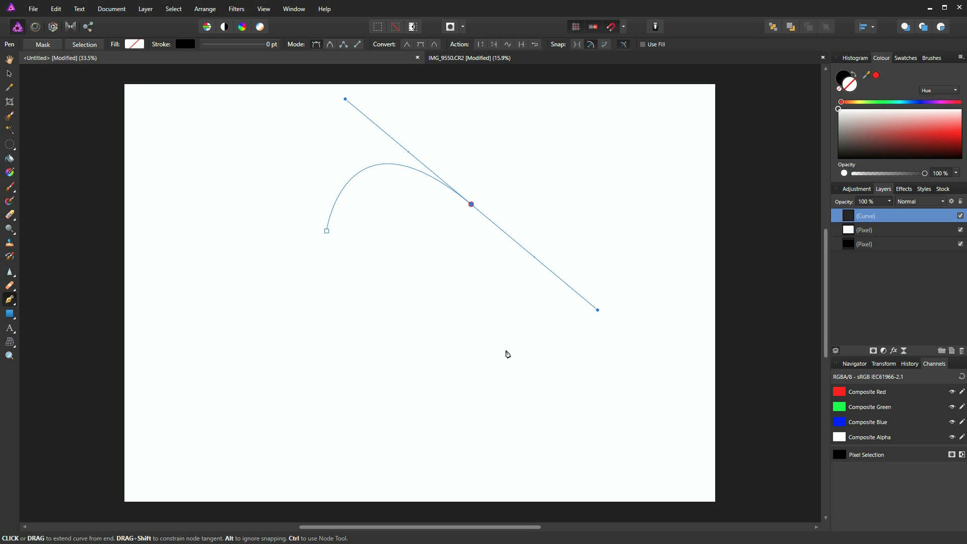
pyautogui.moveTo(507, 351); pyautogui.dragTo(452, 392)
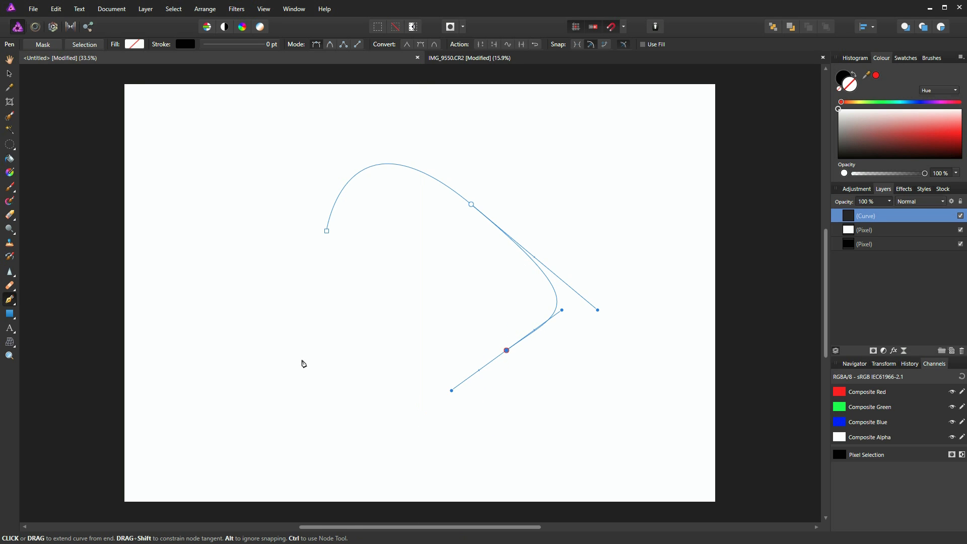
pyautogui.moveTo(343, 339); pyautogui.dragTo(290, 277)
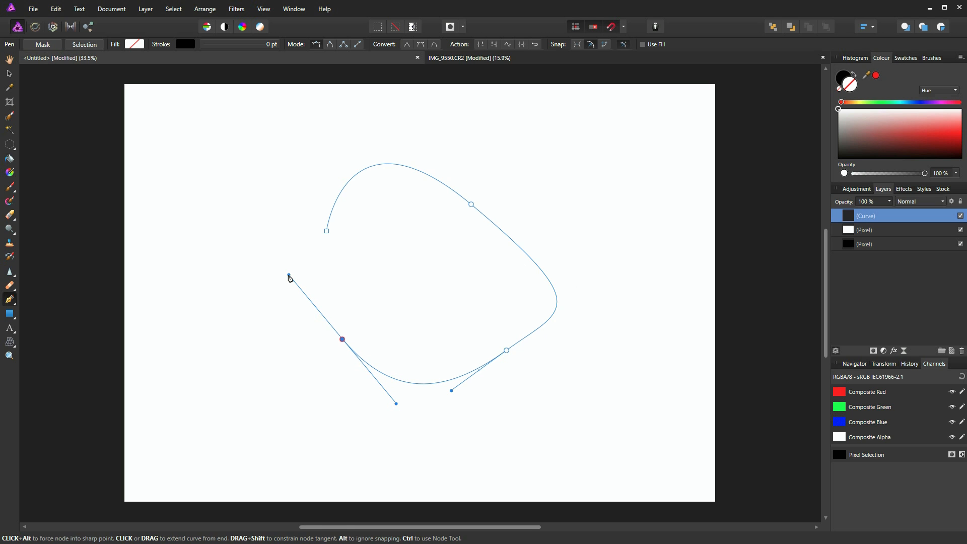
pyautogui.moveTo(327, 231); pyautogui.dragTo(329, 235)
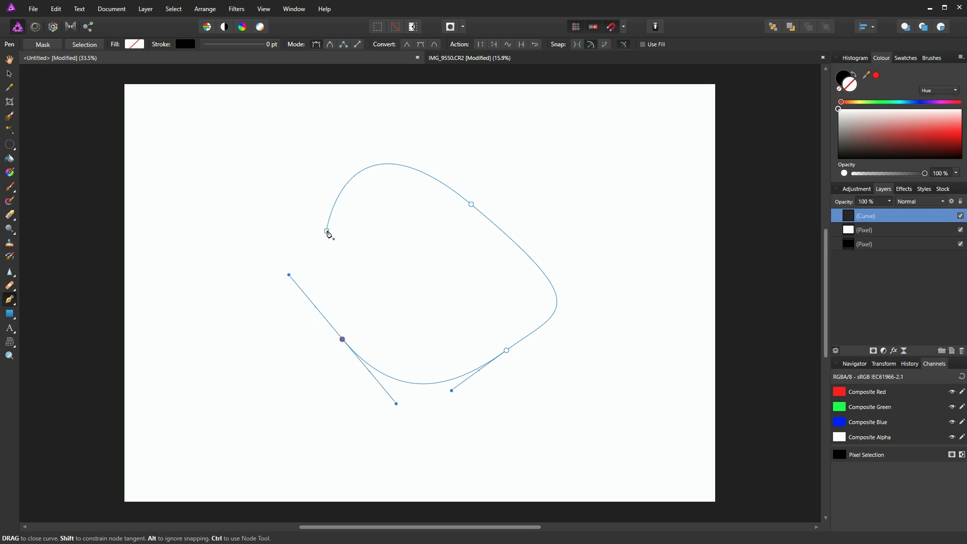
pyautogui.moveTo(328, 235); pyautogui.dragTo(381, 222)
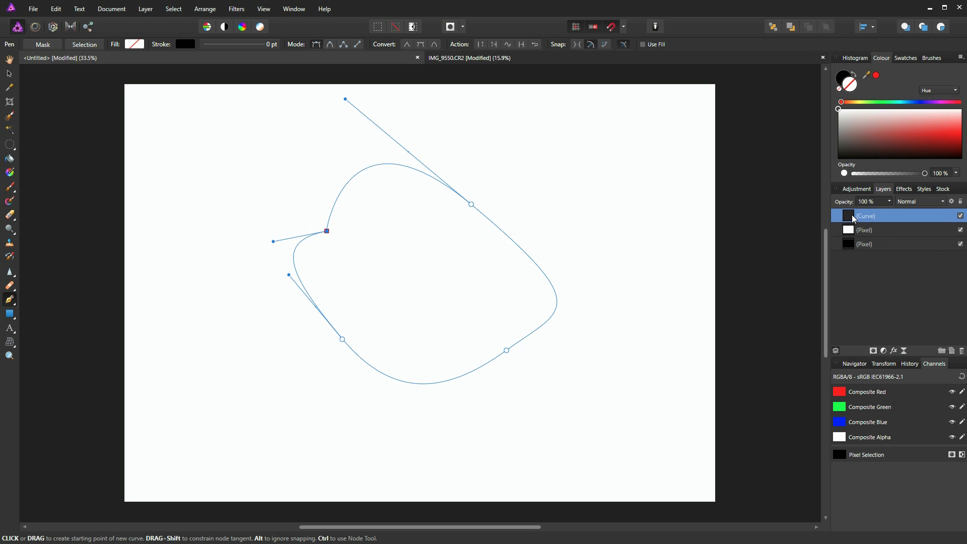
pyautogui.click(962, 350)
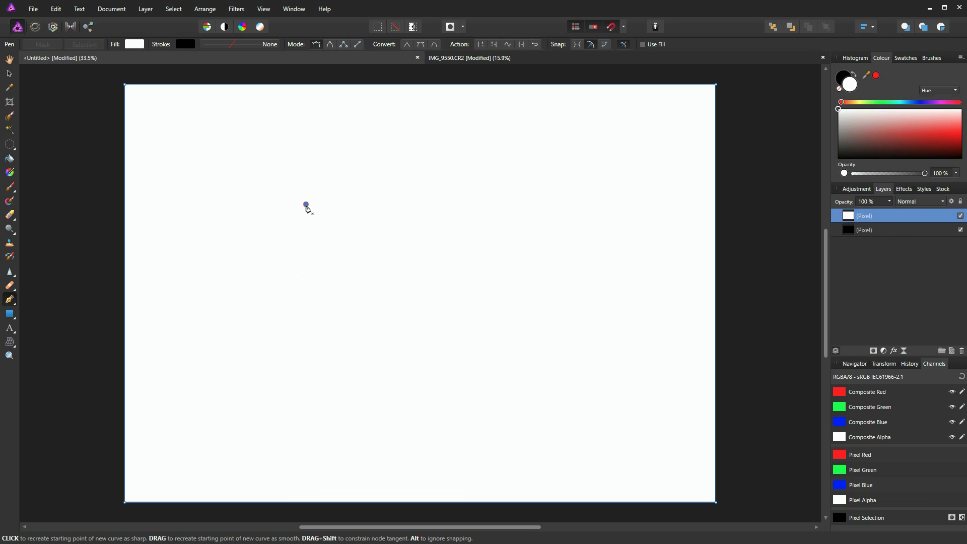
# Draw a new arched path segment across the upper part of the canvas, ending in a smooth node.
pyautogui.moveTo(491, 205); pyautogui.dragTo(562, 328)
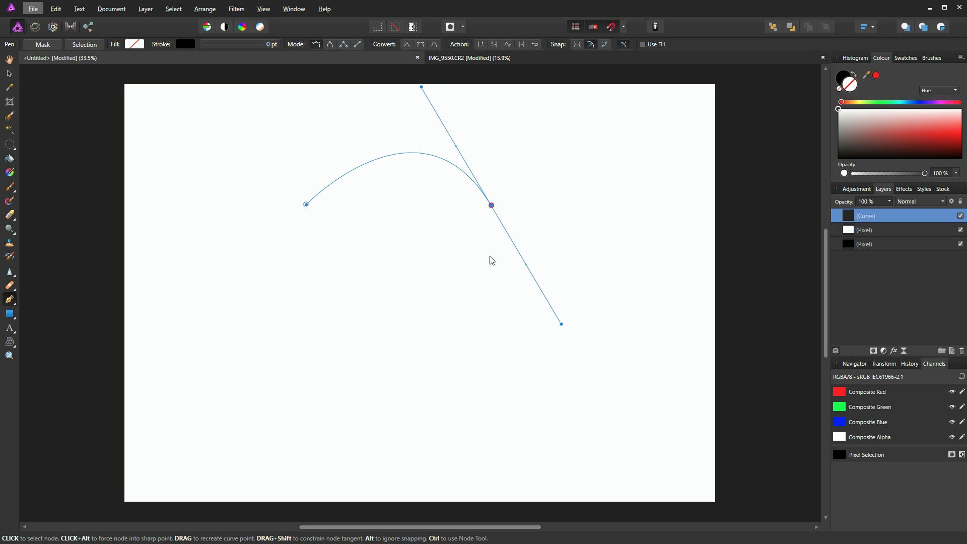
# Try making the arch's end node sharp and extending the path with differently curved segments, and undo these changes.
pyautogui.click(492, 206)
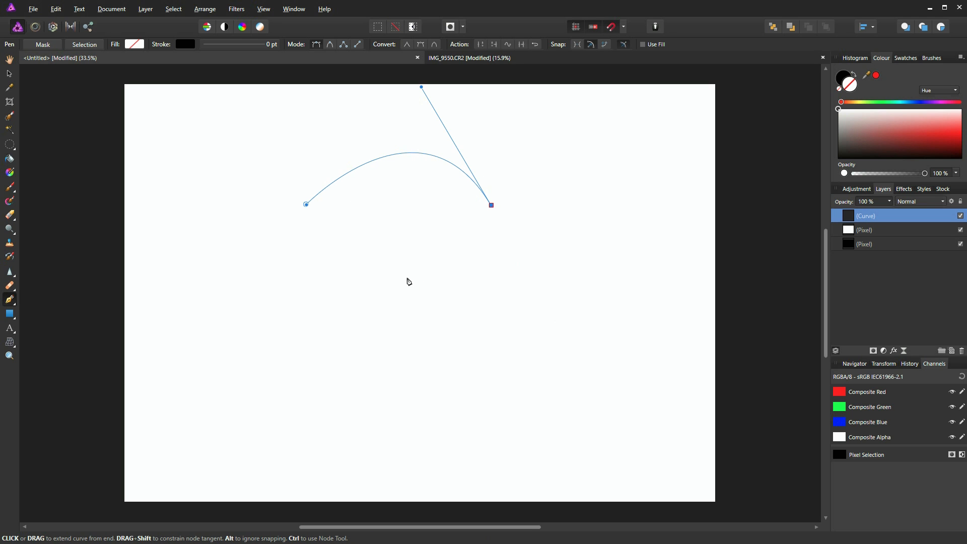
pyautogui.moveTo(408, 277); pyautogui.dragTo(297, 250)
pyautogui.press('ctrl')
pyautogui.hotkey('ctrl', 'z')
pyautogui.moveTo(417, 283); pyautogui.dragTo(437, 396)
pyautogui.hotkey('ctrl', 'z')
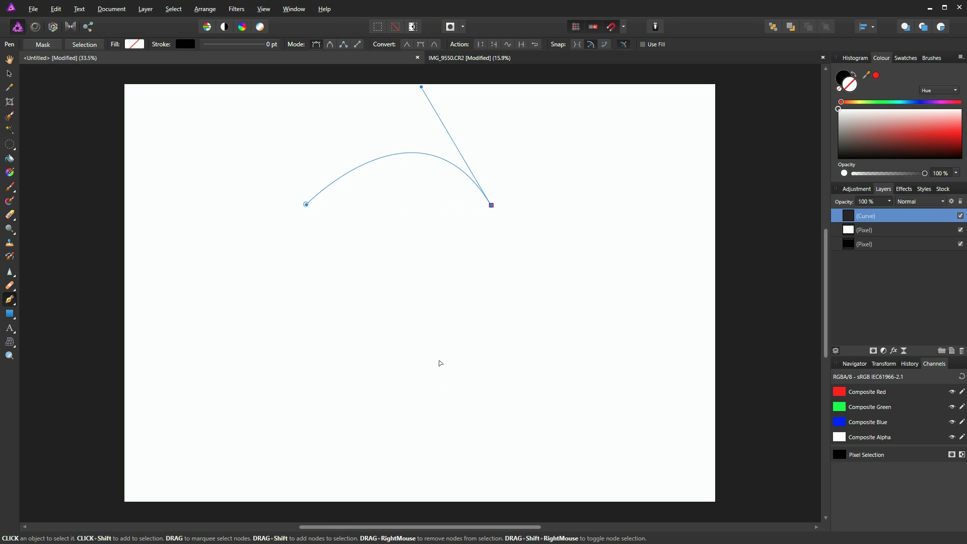
pyautogui.hotkey('ctrl', 'z')
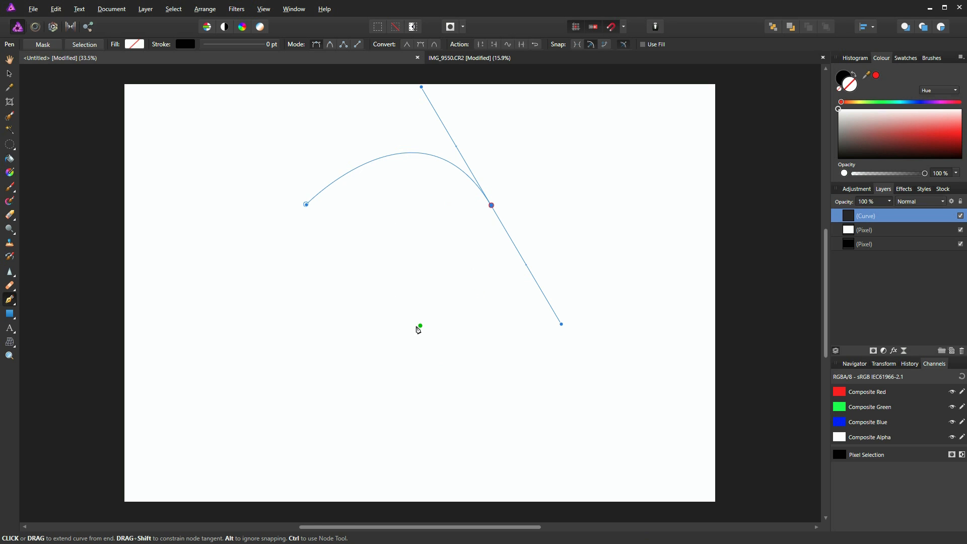
# Extend the arch with a smooth S-shaped segment to a node below the canvas centre and adjust that node's handles to a steeper angle.
pyautogui.moveTo(419, 335); pyautogui.dragTo(497, 455)
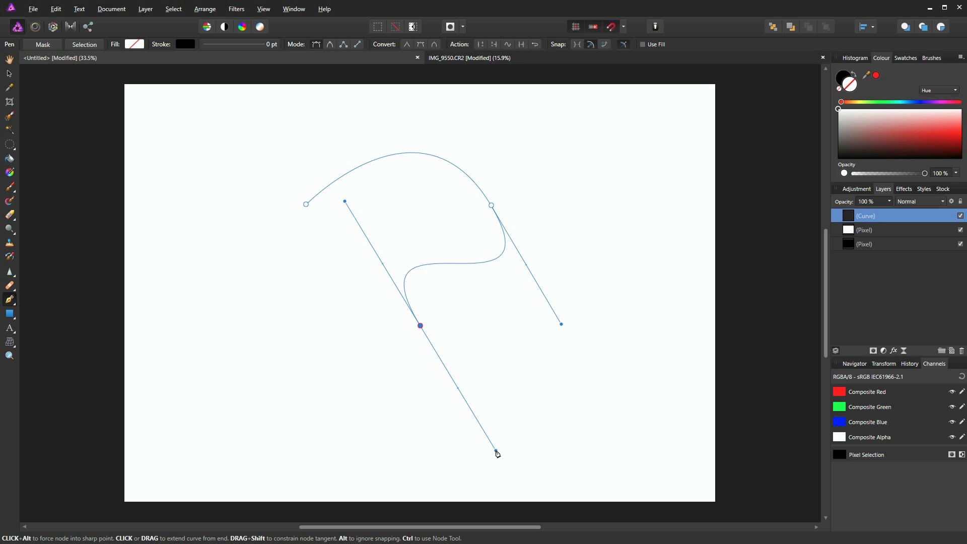
pyautogui.moveTo(495, 451); pyautogui.dragTo(488, 460)
pyautogui.hotkey('ctrl', 'z')
pyautogui.moveTo(496, 453); pyautogui.dragTo(457, 438)
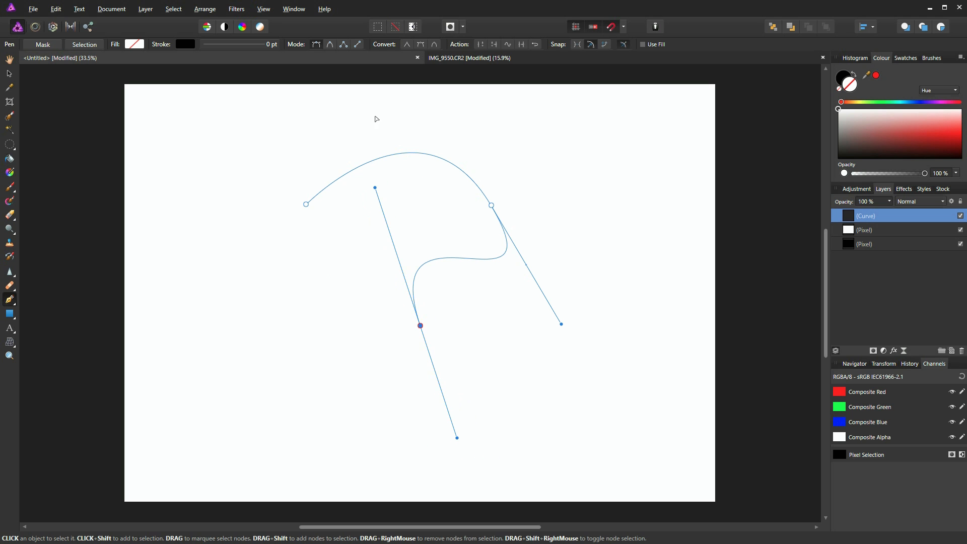
pyautogui.moveTo(375, 188); pyautogui.dragTo(397, 189)
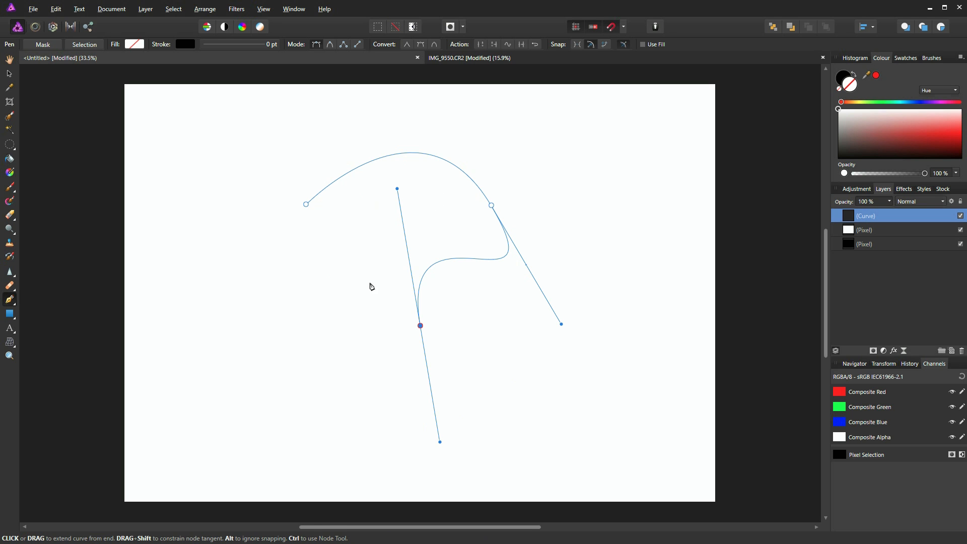
# Undo the S-shaped segment, make the arch's end node sharp and extend the path with a curve to a smooth node near the canvas centre.
pyautogui.hotkey('ctrl', 'z')
pyautogui.hotkey('ctrl', 'z')
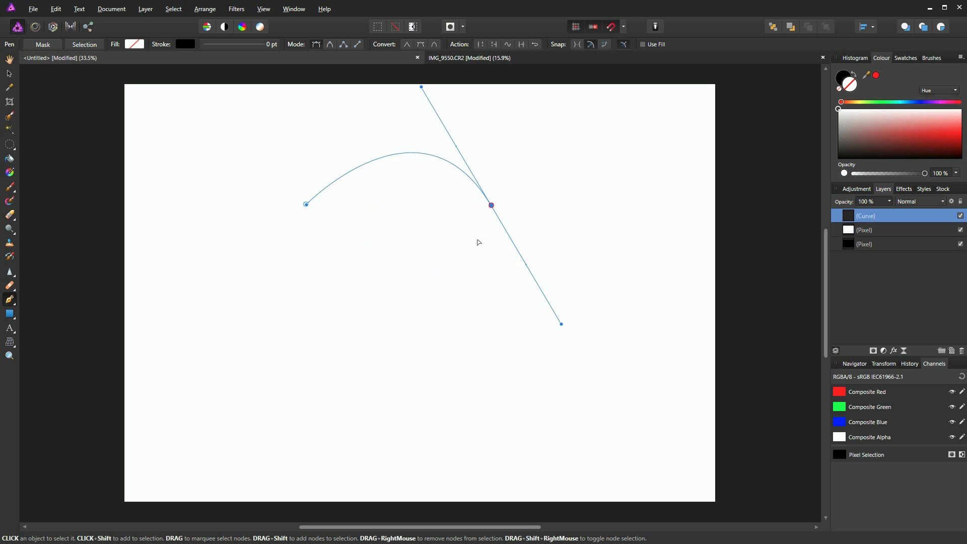
pyautogui.click(492, 206)
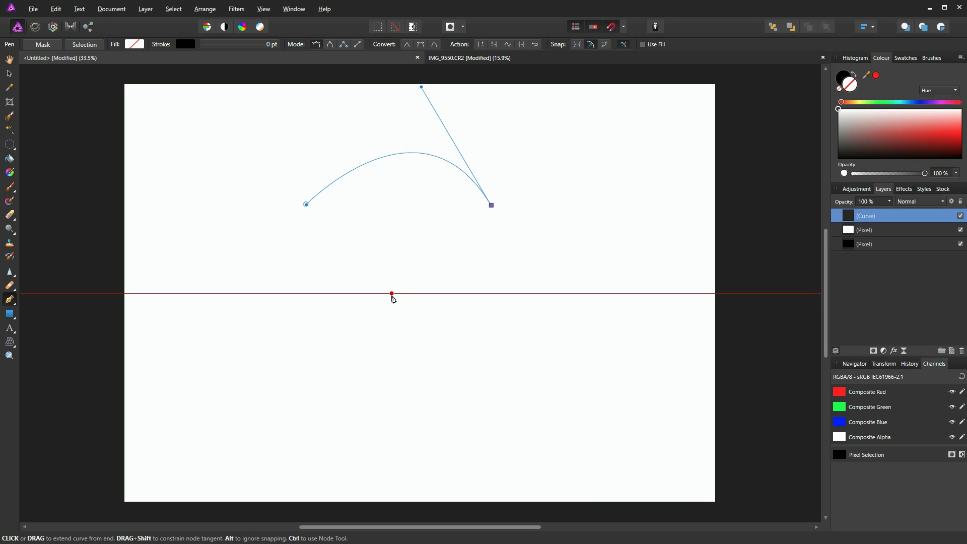
pyautogui.click(392, 294)
pyautogui.moveTo(392, 298); pyautogui.dragTo(411, 406)
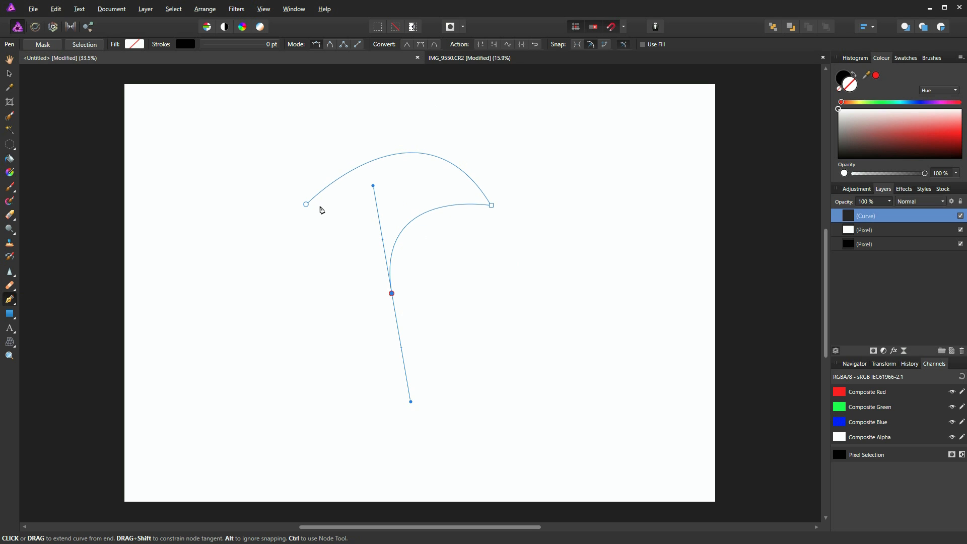
# Try closing the path at its start node while the lower node is still smooth, and undo the closing segment.
pyautogui.moveTo(306, 204); pyautogui.dragTo(384, 123)
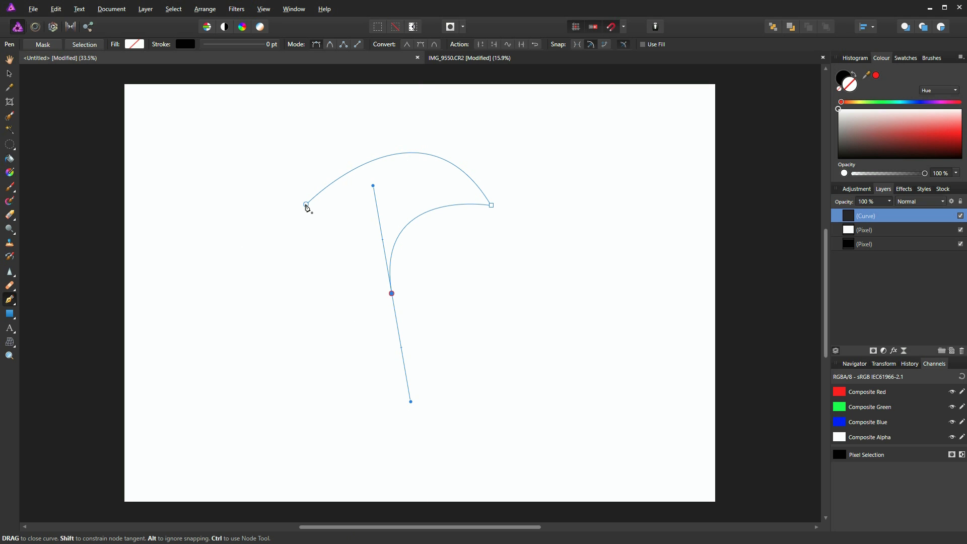
pyautogui.moveTo(306, 206); pyautogui.dragTo(270, 206)
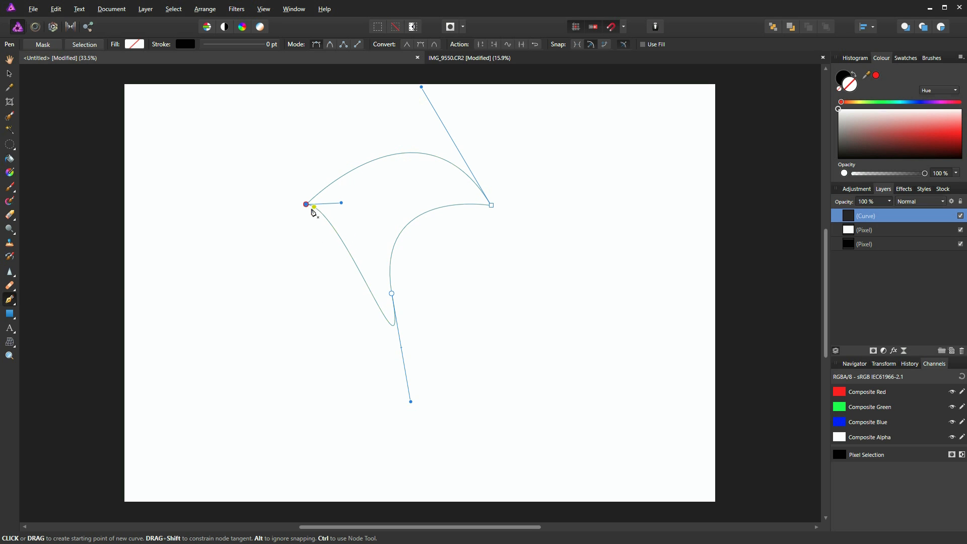
pyautogui.hotkey('ctrl', 'z')
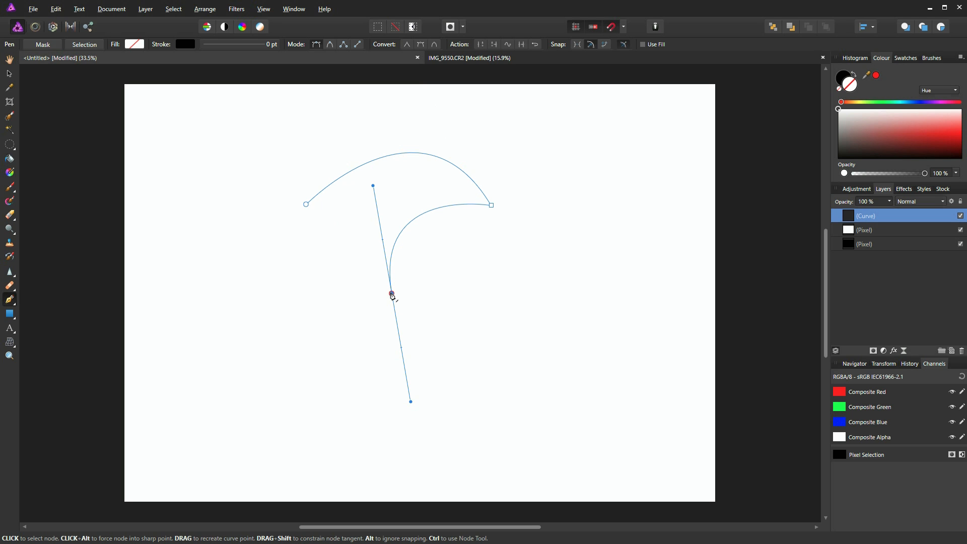
# Make the lower node sharp, and close the path at its start node with a gently curved segment.
pyautogui.click(392, 294)
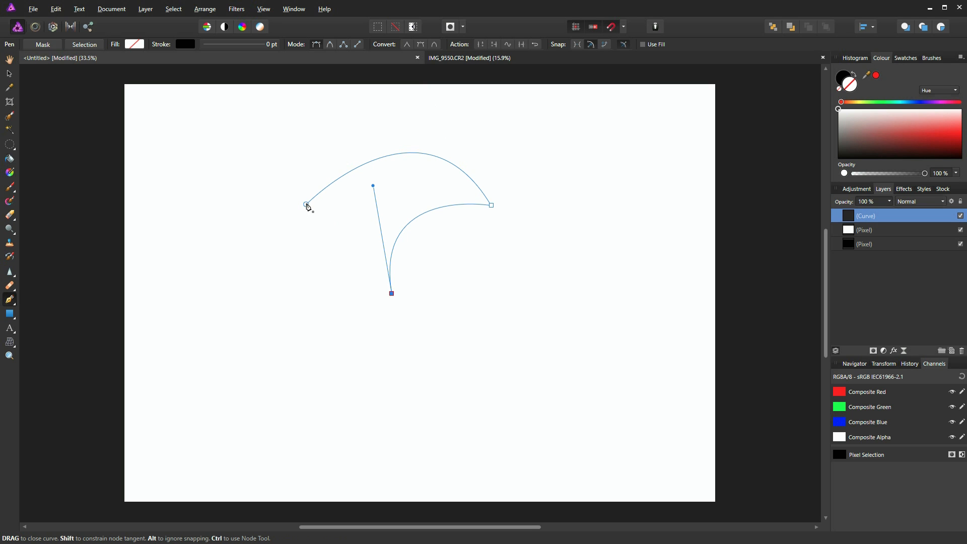
pyautogui.moveTo(306, 205); pyautogui.dragTo(217, 242)
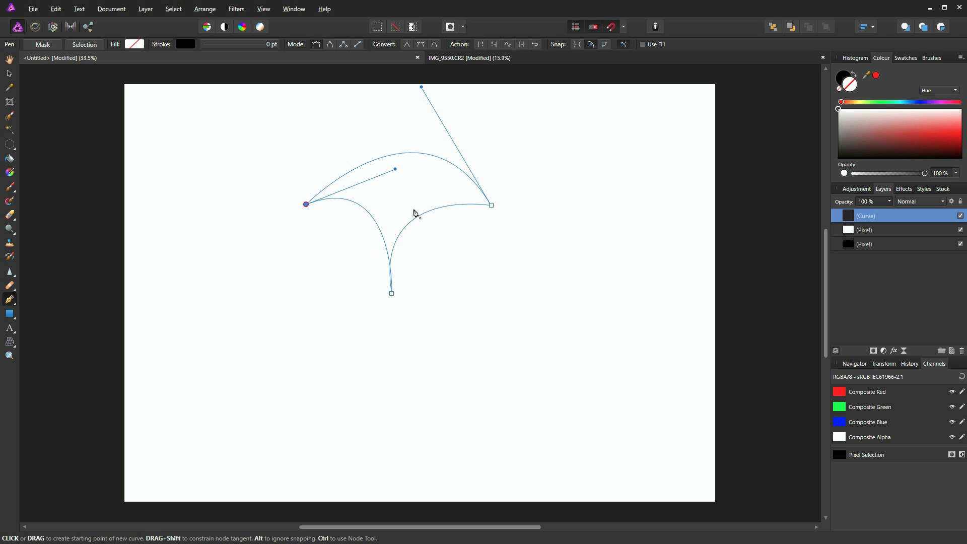
pyautogui.press('ctrl')
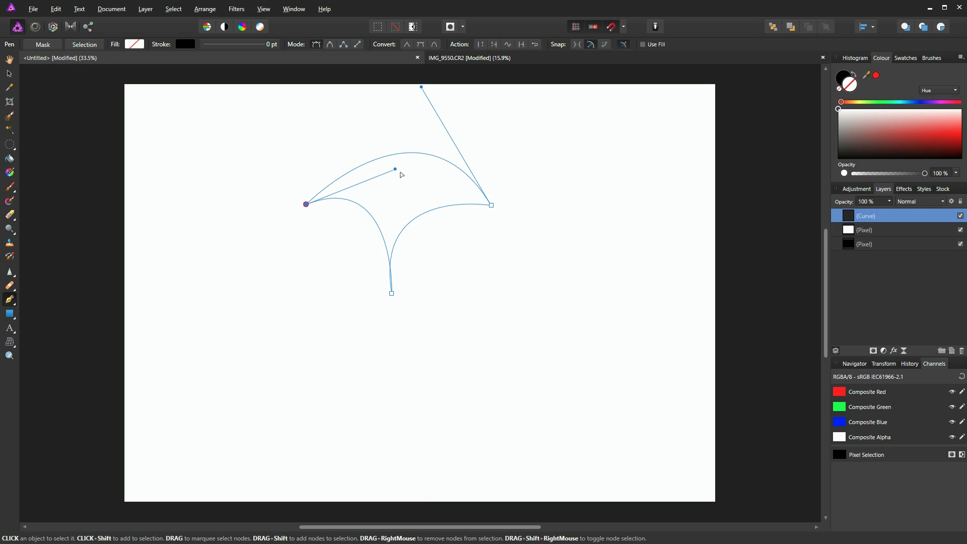
pyautogui.moveTo(396, 170); pyautogui.dragTo(370, 188)
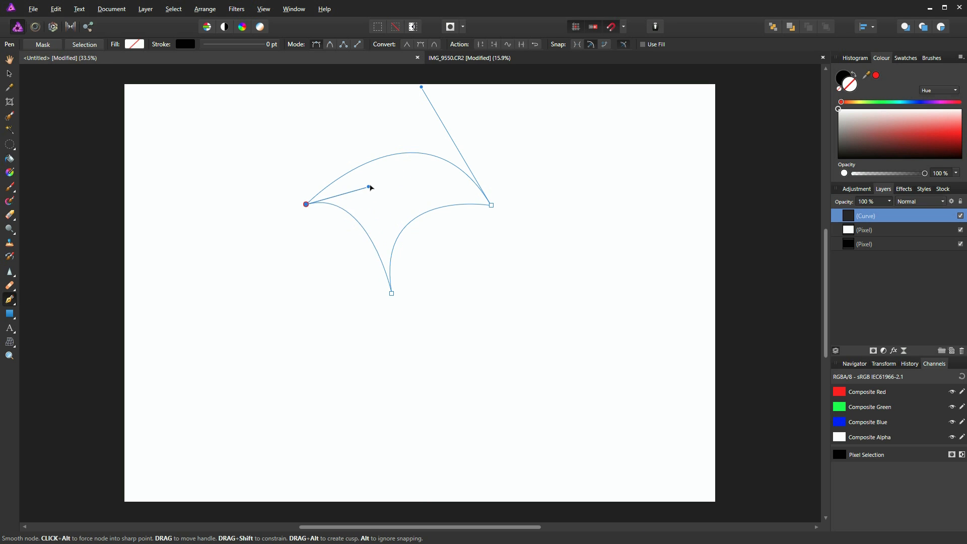
# Move the closed path's lowest node down and to the right, and shorten the handles shaping its right side and top arch.
pyautogui.click(392, 294)
pyautogui.moveTo(391, 293); pyautogui.dragTo(446, 325)
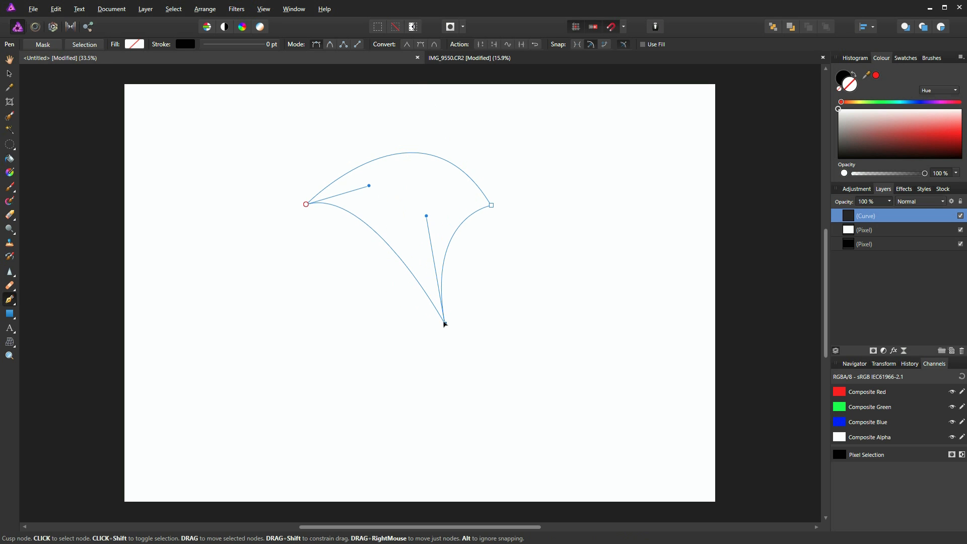
pyautogui.moveTo(427, 220); pyautogui.dragTo(445, 232)
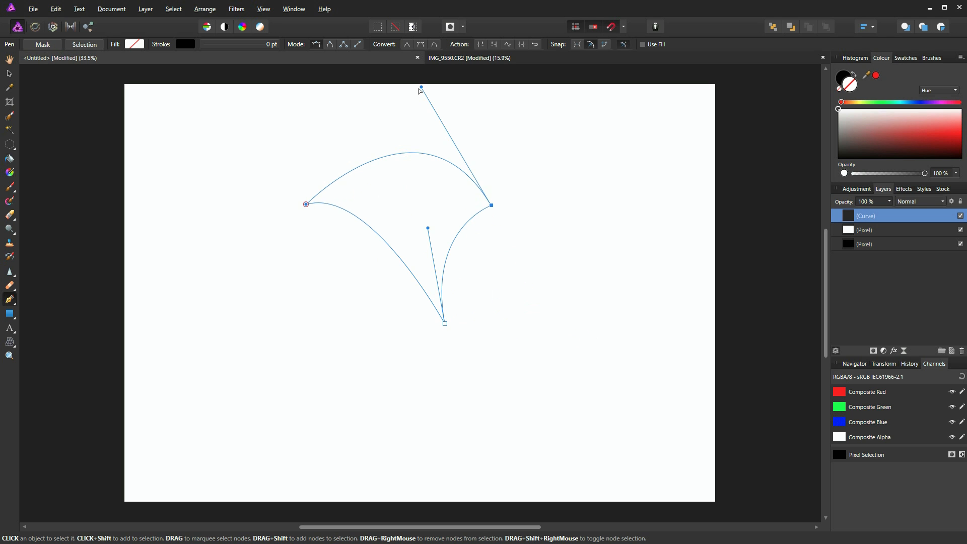
pyautogui.moveTo(423, 89); pyautogui.dragTo(431, 119)
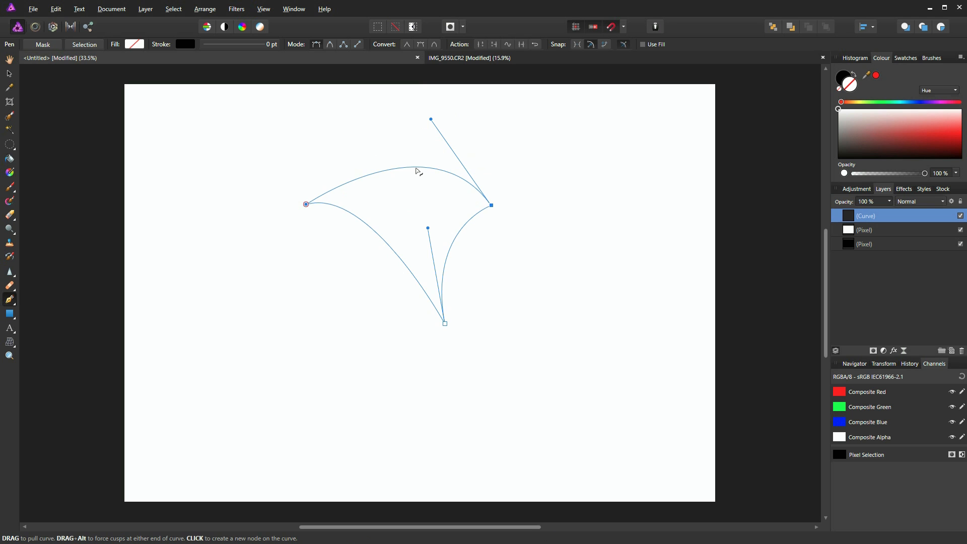
# Bulge the path's top and lower-left segments outward, and delete the curve layer.
pyautogui.moveTo(416, 171); pyautogui.dragTo(422, 146)
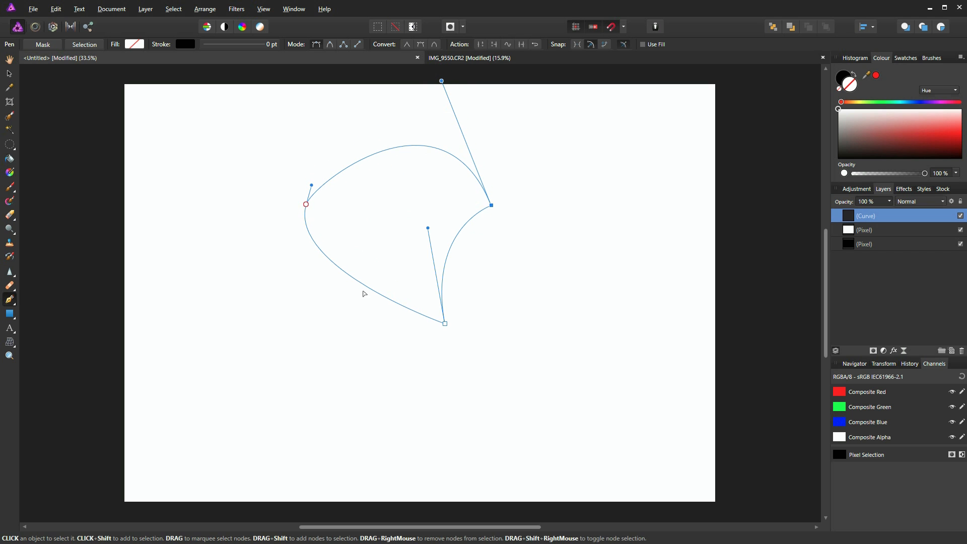
pyautogui.moveTo(356, 280); pyautogui.dragTo(318, 332)
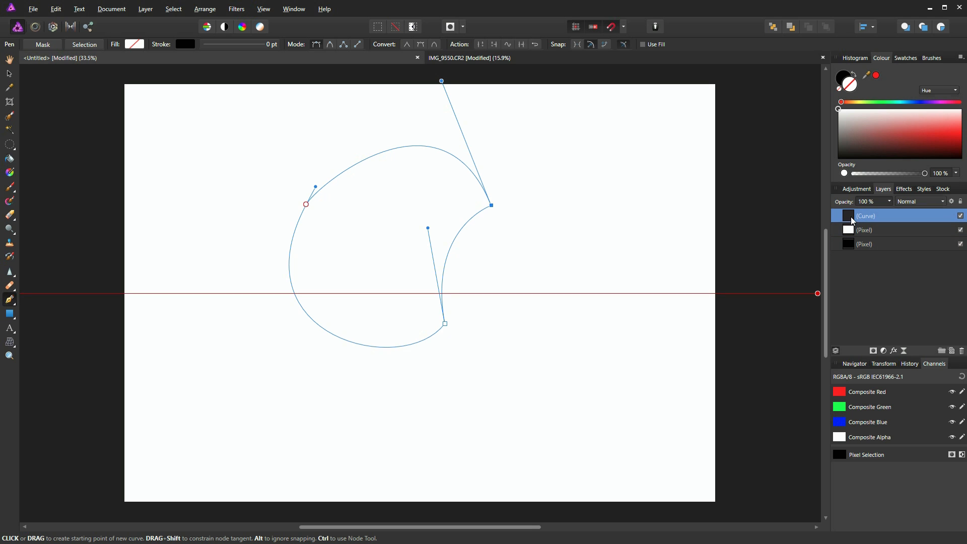
pyautogui.click(962, 351)
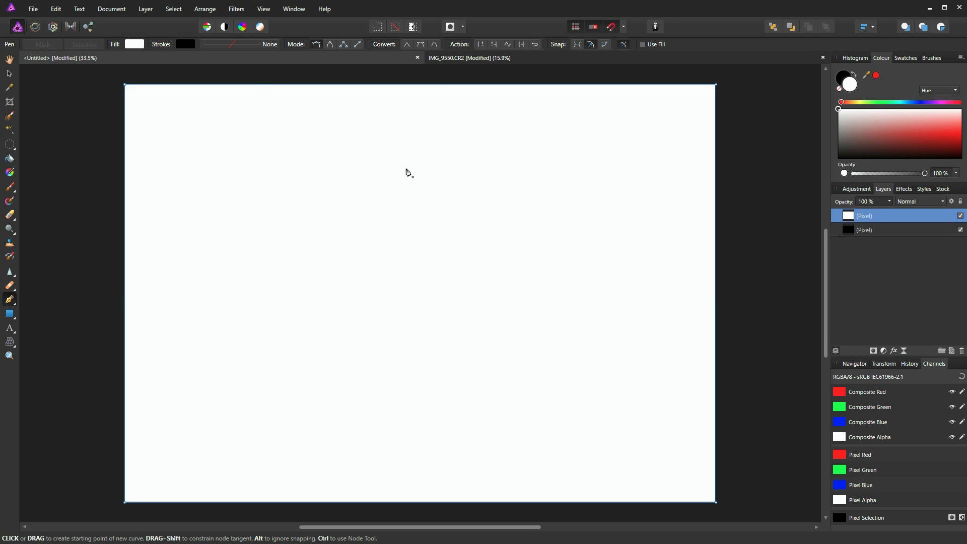
# Draw a winding path in Smart mode that snakes right across the canvas and loops back over the top to the left side.
pyautogui.click(330, 46)
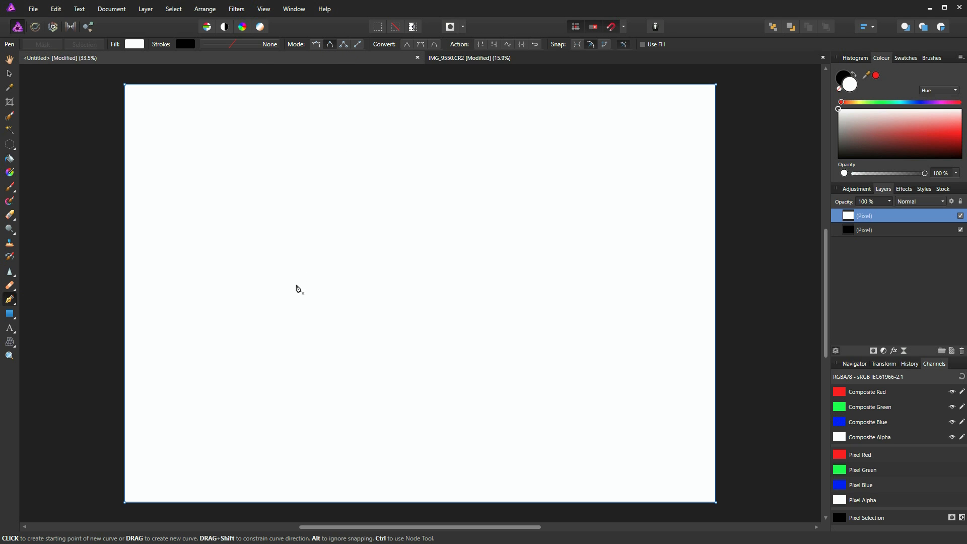
pyautogui.click(295, 294)
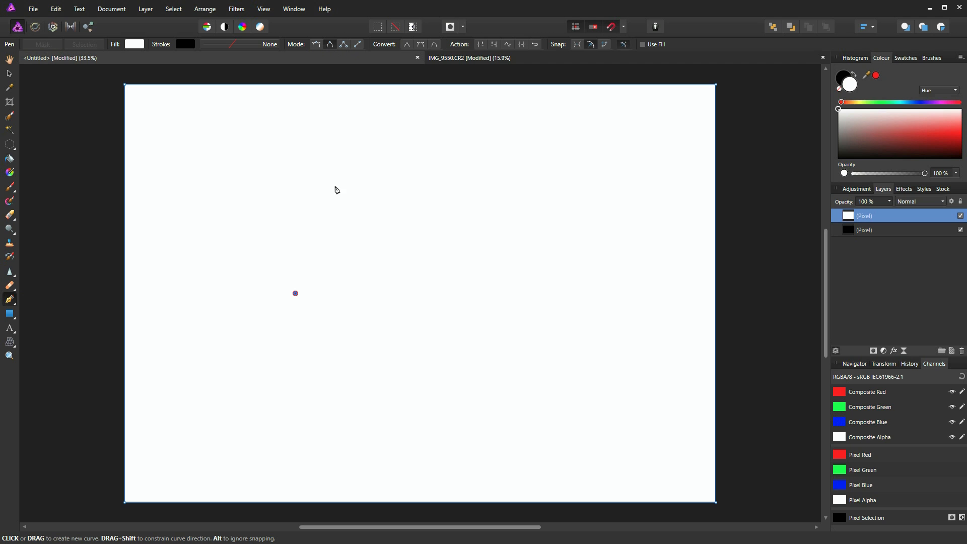
pyautogui.click(339, 186)
pyautogui.click(455, 212)
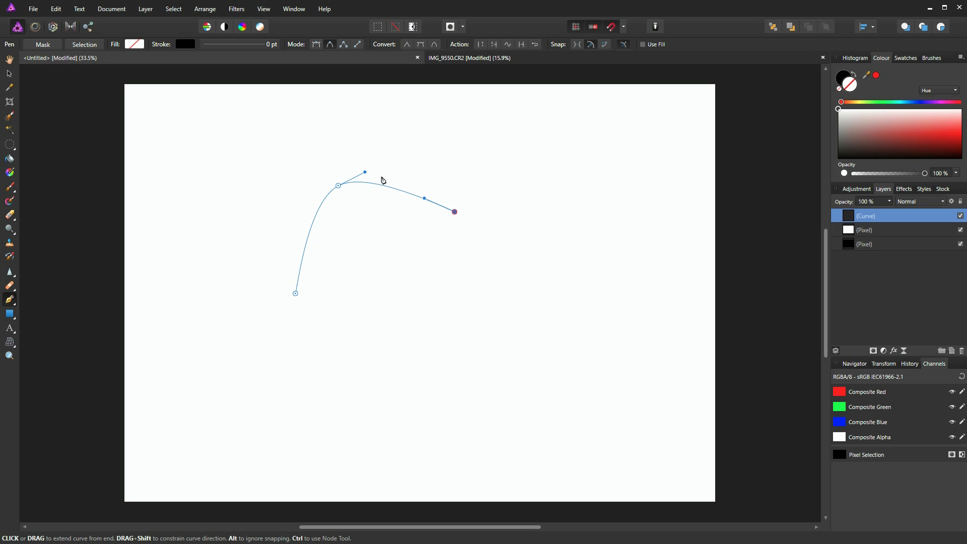
pyautogui.click(451, 328)
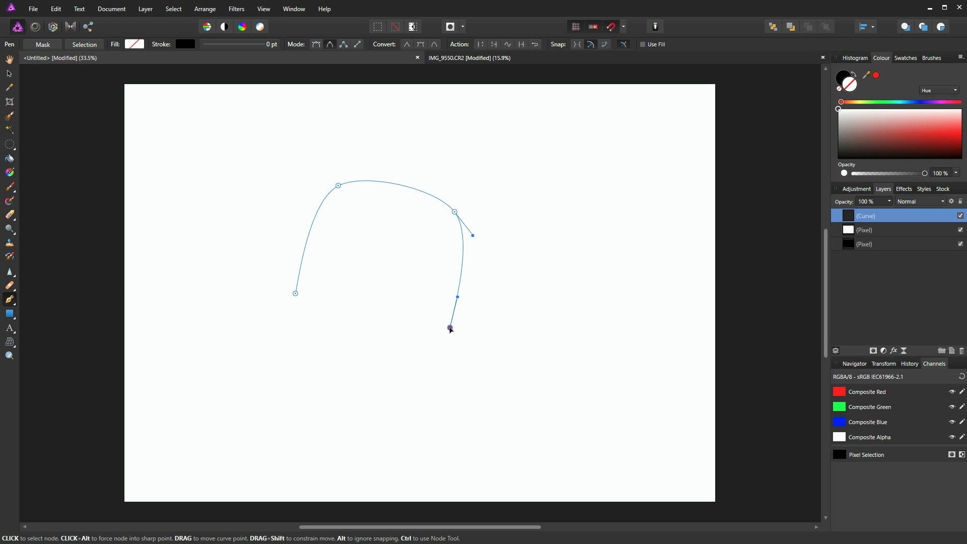
pyautogui.click(589, 362)
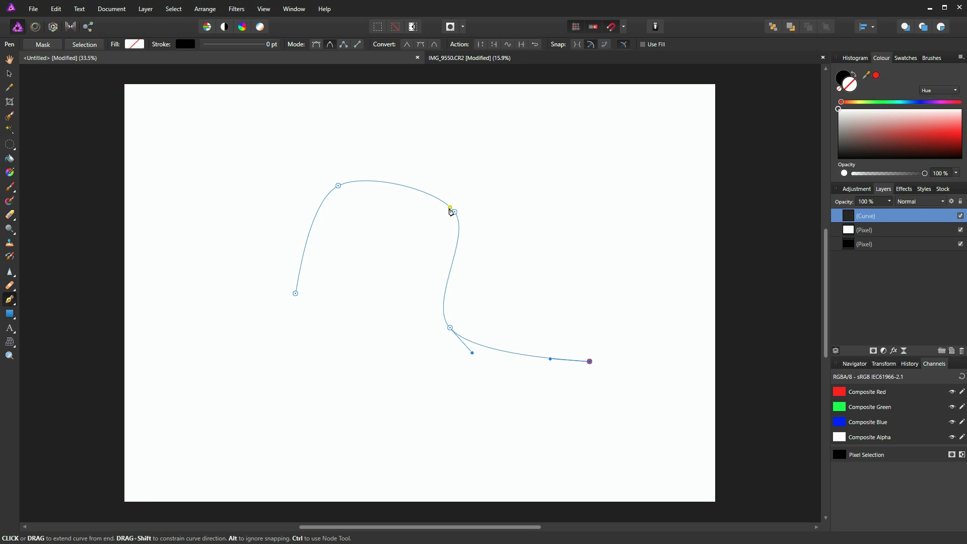
pyautogui.click(602, 210)
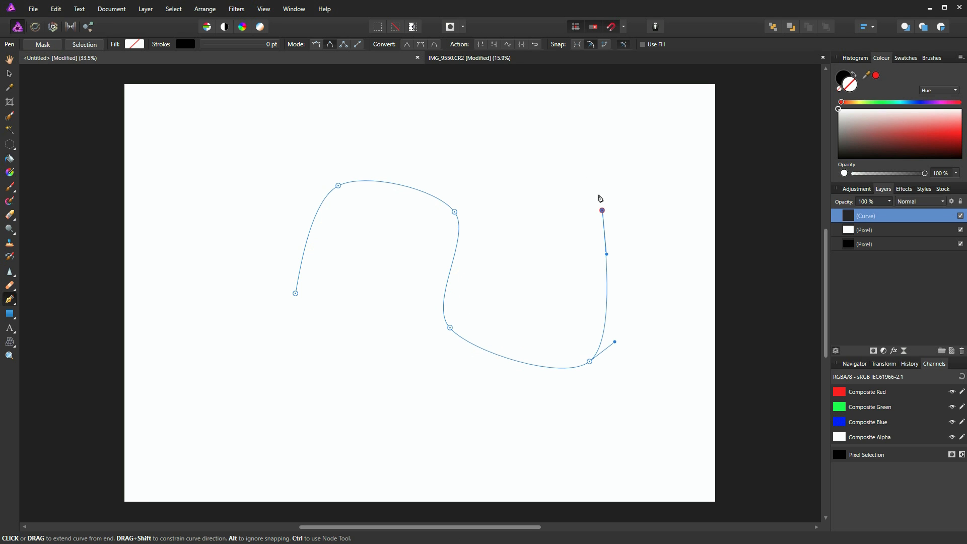
pyautogui.click(535, 151)
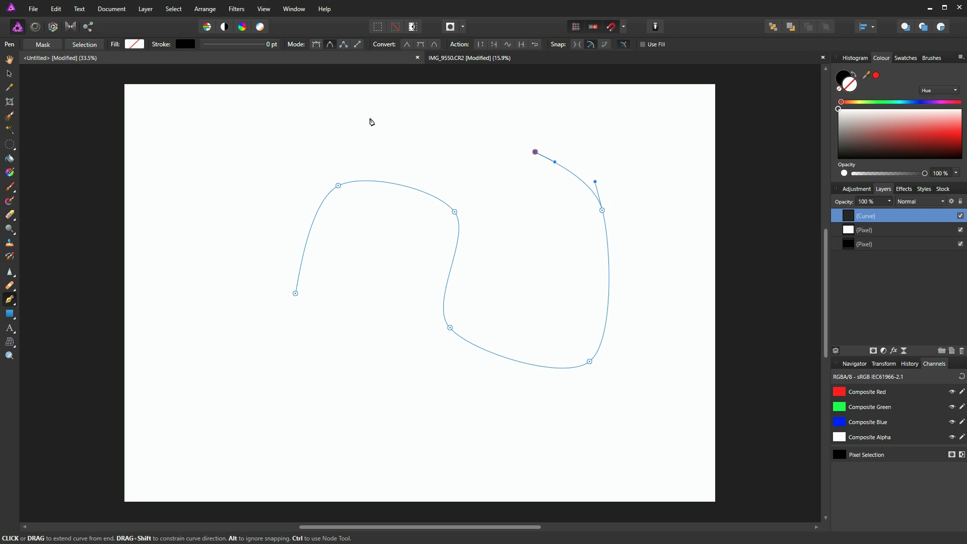
pyautogui.click(348, 118)
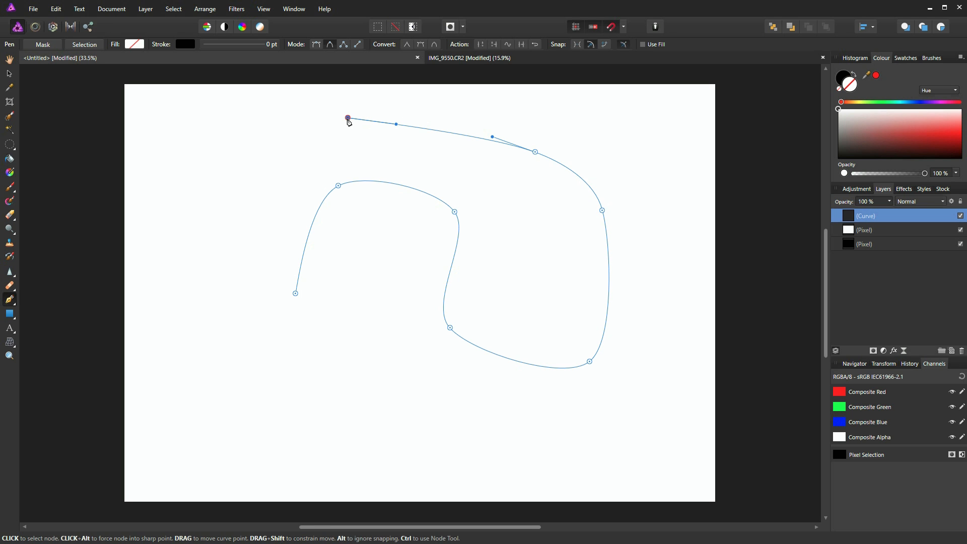
pyautogui.click(231, 149)
pyautogui.click(174, 302)
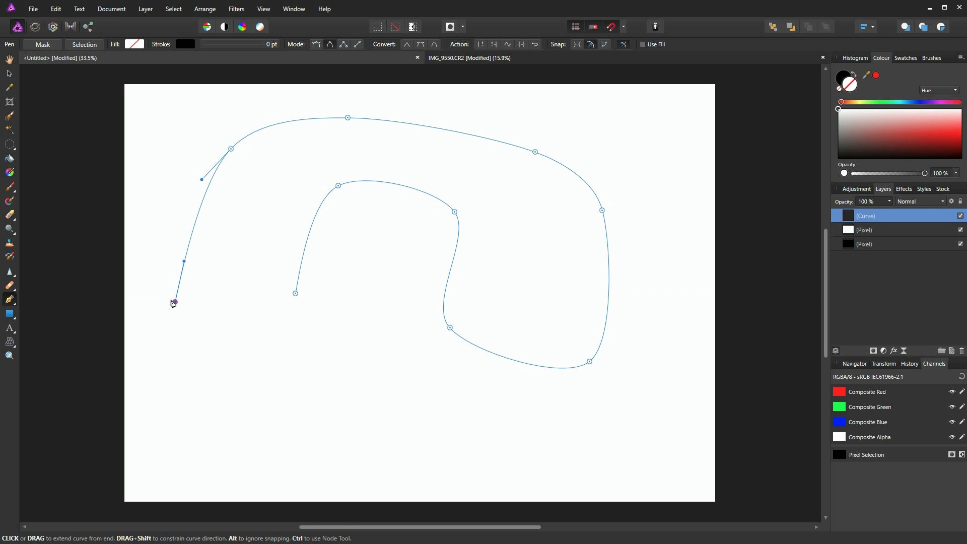
# Continue the path around the lower left with tight zigzag nodes, close it at the start node and delete its curve layer.
pyautogui.moveTo(233, 369); pyautogui.dragTo(246, 375)
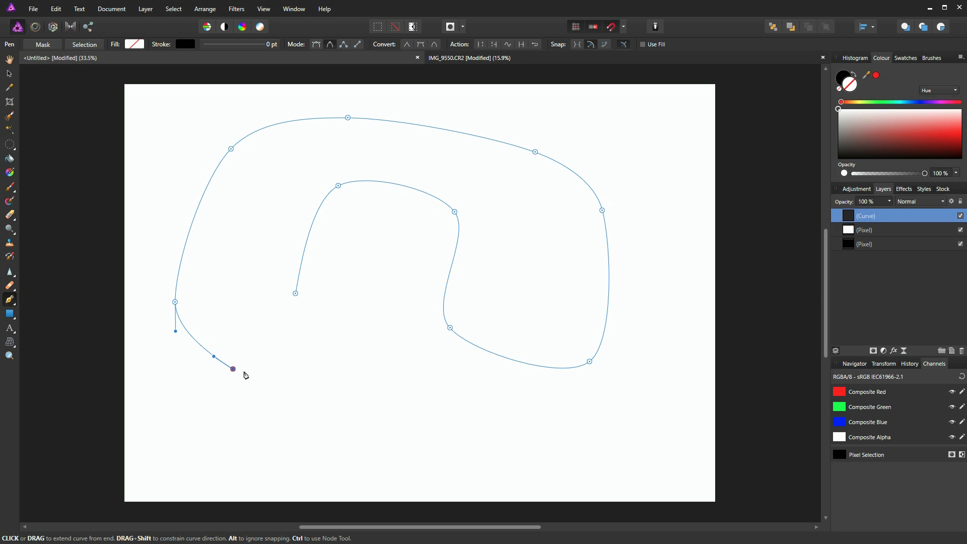
pyautogui.click(304, 352)
pyautogui.click(256, 303)
pyautogui.click(293, 314)
pyautogui.click(261, 286)
pyautogui.click(295, 293)
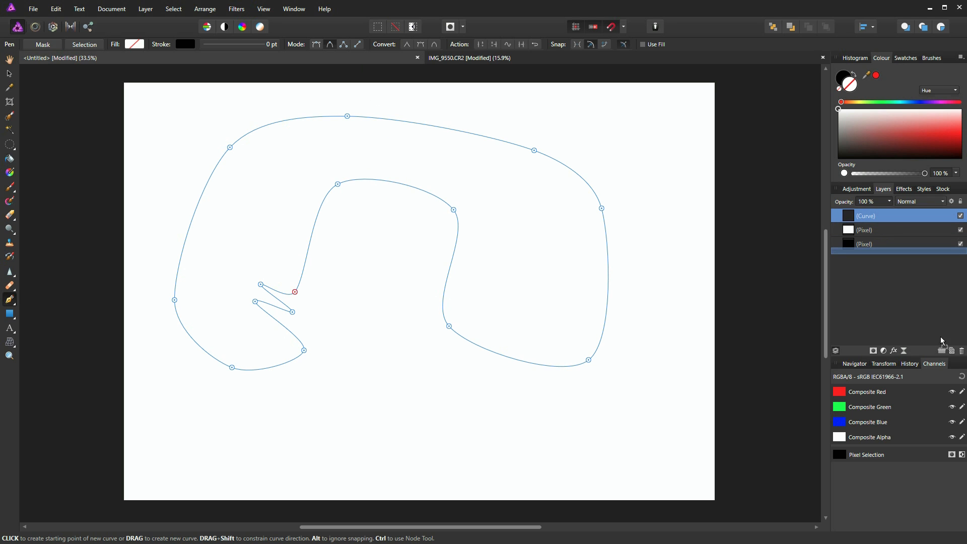
pyautogui.click(961, 351)
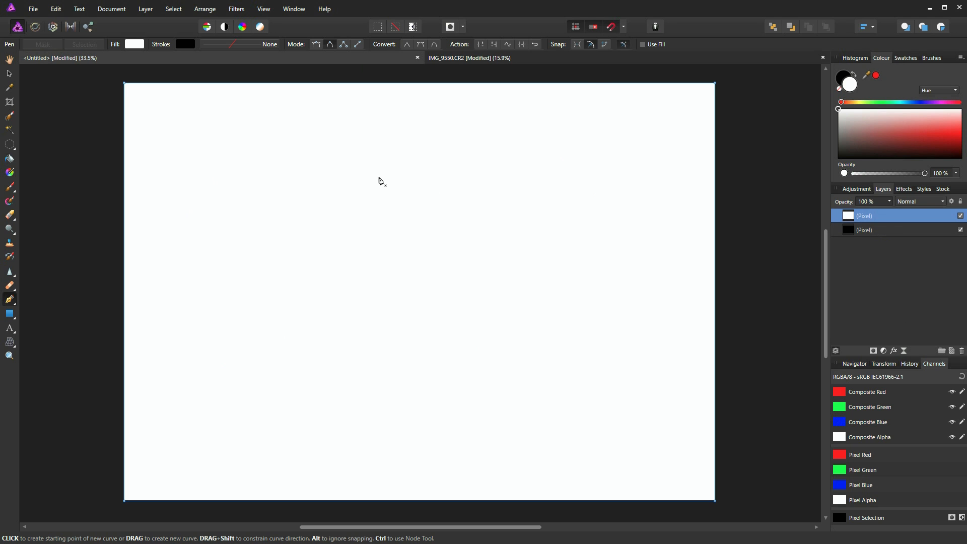
# Enable Use Fill for new paths and set the fill colour to red.
pyautogui.click(643, 44)
pyautogui.click(135, 46)
pyautogui.moveTo(186, 137); pyautogui.dragTo(198, 137)
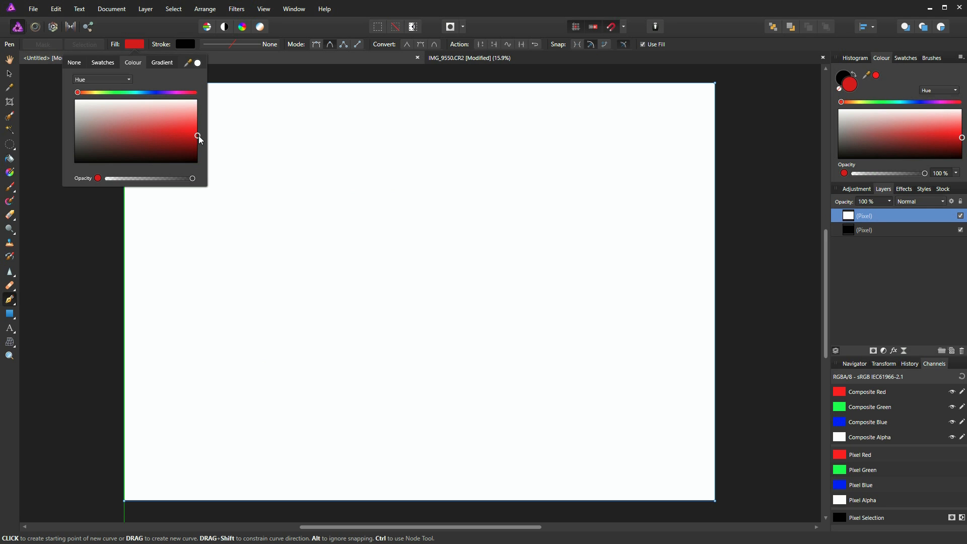
# Draw a red-filled path with five Smart nodes around the canvas centre, and delete its curve layer.
pyautogui.click(326, 193)
pyautogui.click(545, 198)
pyautogui.click(494, 343)
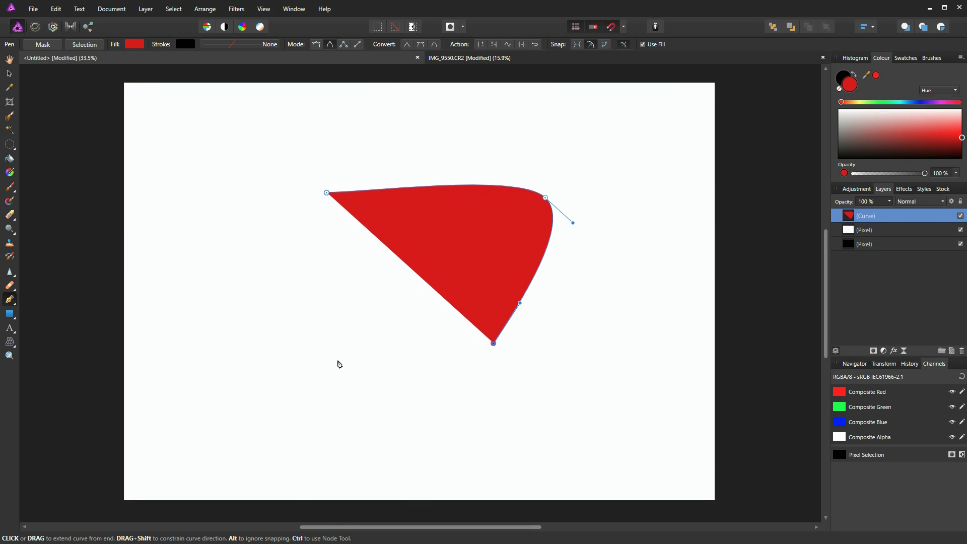
pyautogui.click(330, 353)
pyautogui.click(327, 194)
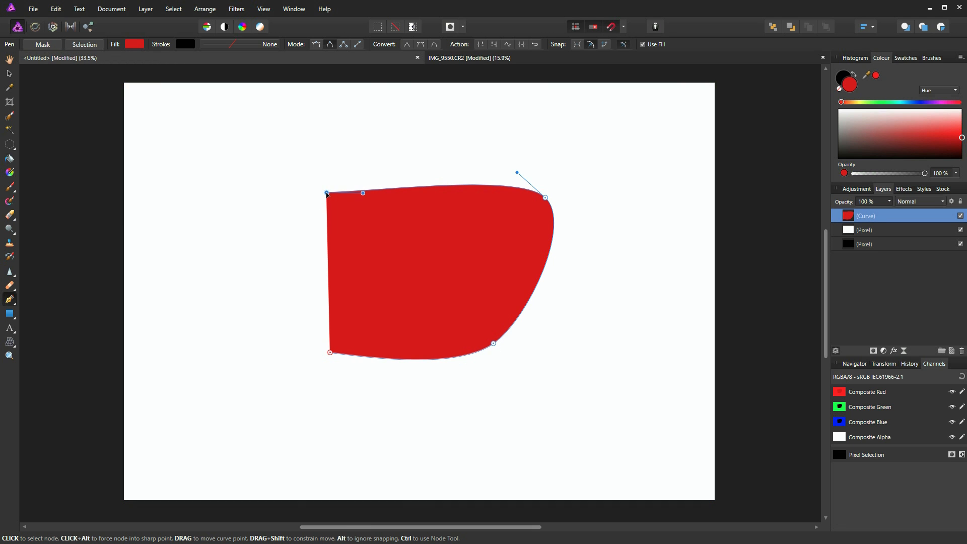
pyautogui.click(273, 292)
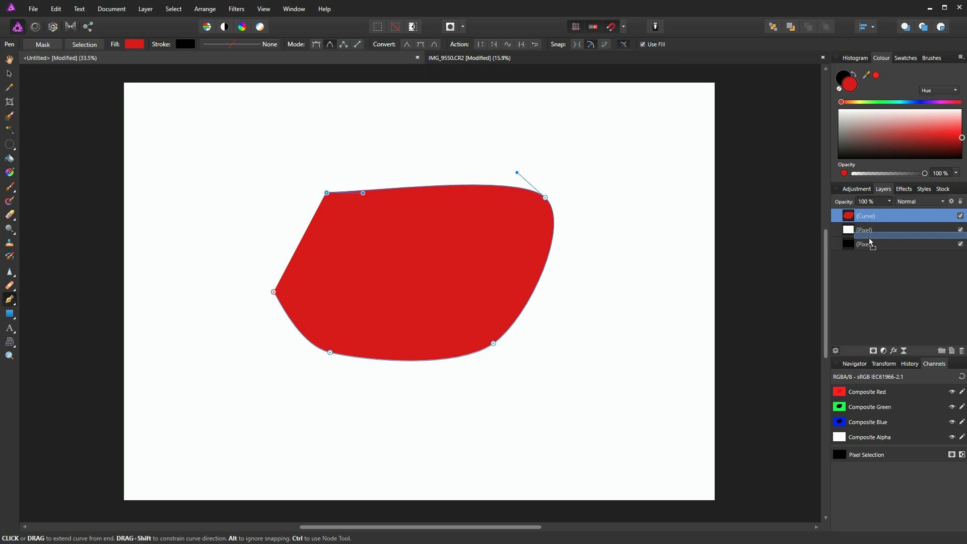
pyautogui.click(962, 351)
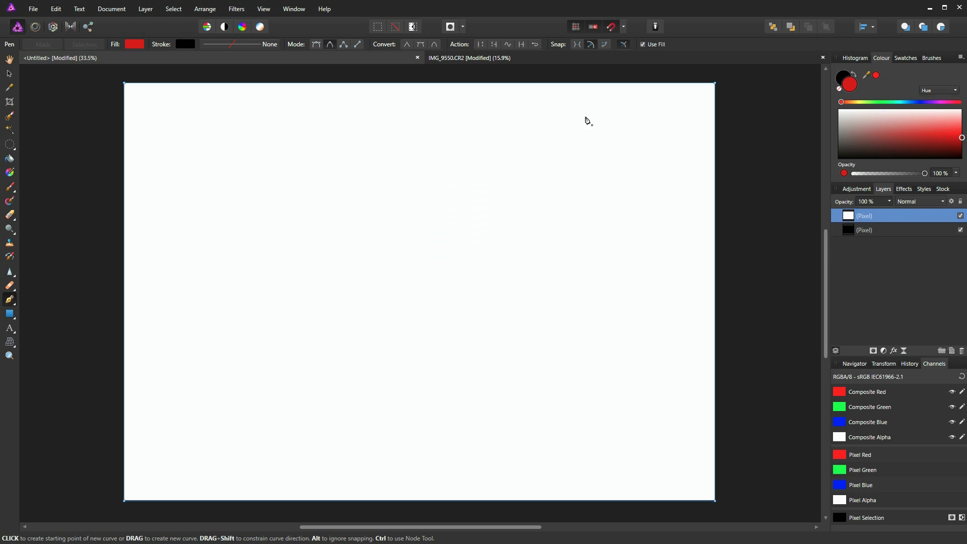
# Draw a closed seven-node polygon around the canvas centre in Polygon mode with Use Fill off.
pyautogui.click(344, 46)
pyautogui.click(312, 195)
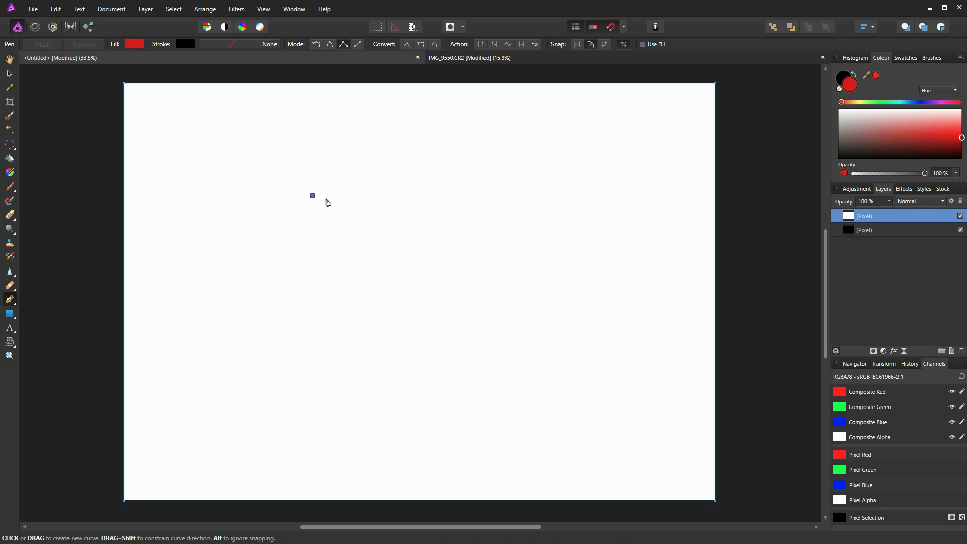
pyautogui.click(499, 209)
pyautogui.click(545, 320)
pyautogui.click(448, 422)
pyautogui.click(341, 415)
pyautogui.click(241, 352)
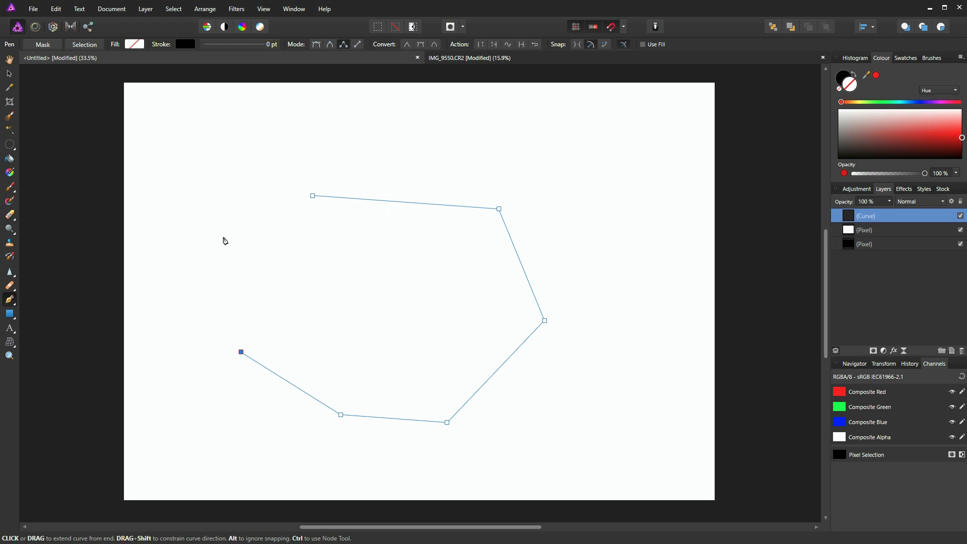
pyautogui.moveTo(223, 238)
pyautogui.mouseDown()
pyautogui.moveTo(219, 187)
pyautogui.moveTo(204, 215)
pyautogui.moveTo(253, 267)
pyautogui.moveTo(222, 253)
pyautogui.moveTo(258, 250)
pyautogui.moveTo(242, 272)
pyautogui.moveTo(225, 201)
pyautogui.moveTo(190, 212)
pyautogui.moveTo(227, 264)
pyautogui.moveTo(211, 248)
pyautogui.moveTo(240, 248)
pyautogui.moveTo(230, 242)
pyautogui.moveTo(233, 257)
pyautogui.moveTo(210, 245)
pyautogui.mouseUp()
pyautogui.moveTo(236, 111); pyautogui.dragTo(312, 200)
pyautogui.click(313, 199)
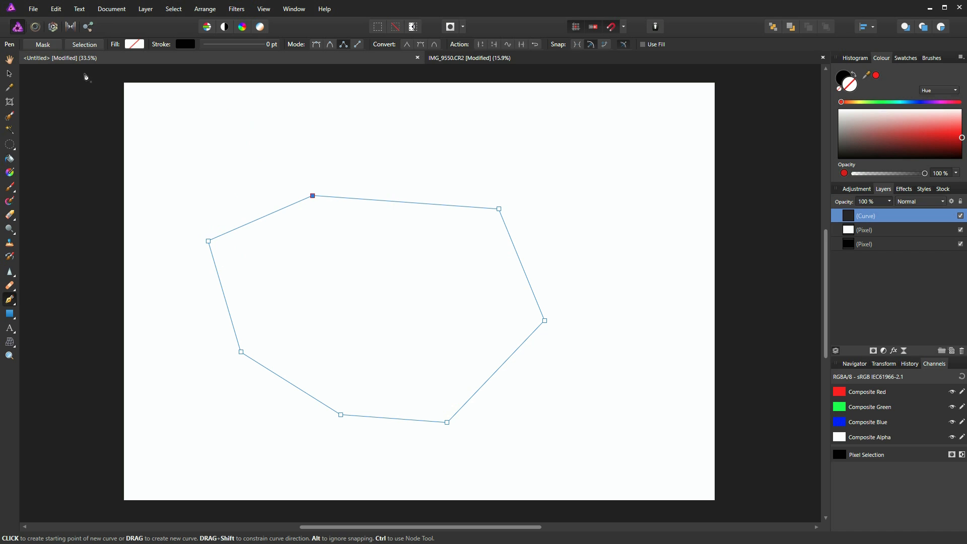
# Turn the polygon path into a mask on the white pixel layer and undo the mask.
pyautogui.click(49, 43)
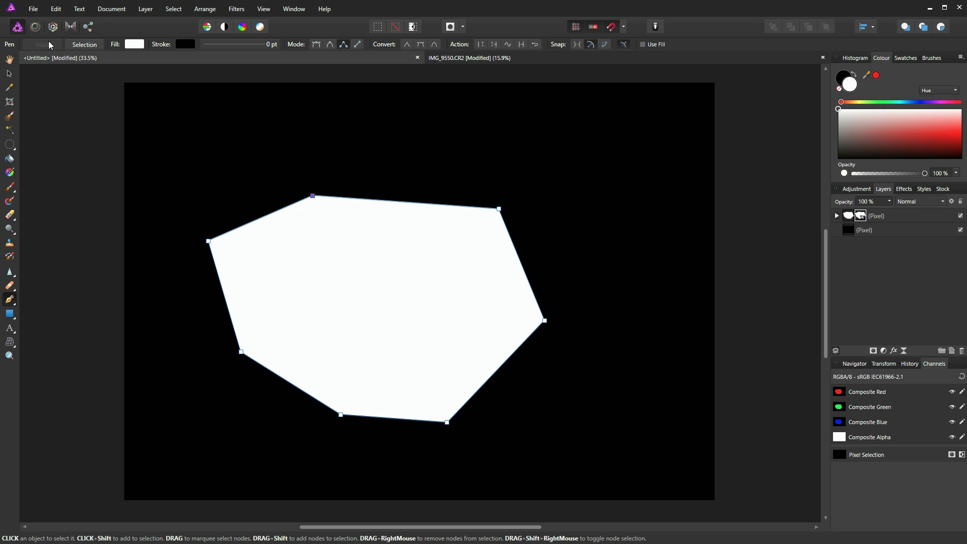
pyautogui.hotkey('ctrl', 'z')
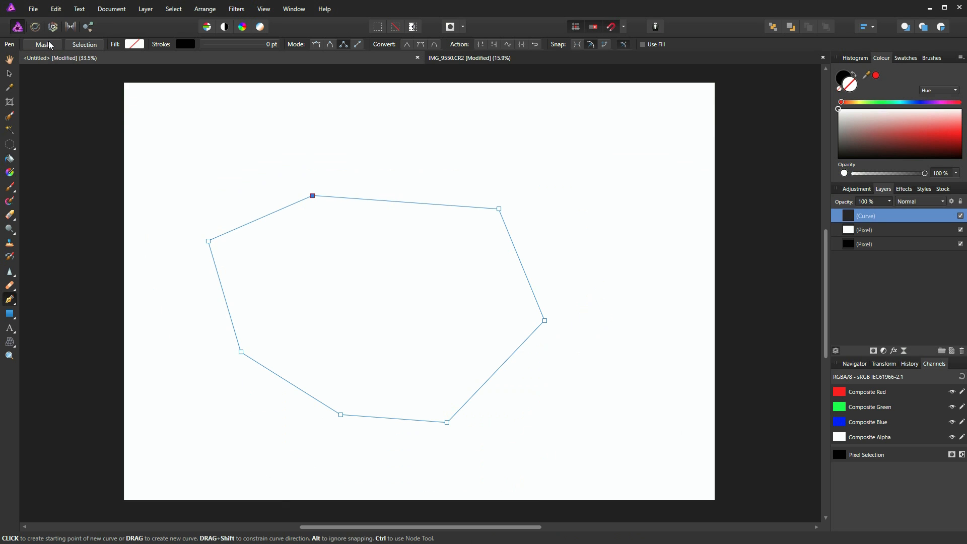
# Convert the polygon path into a selection and duplicate the selected area onto a new layer.
pyautogui.click(87, 45)
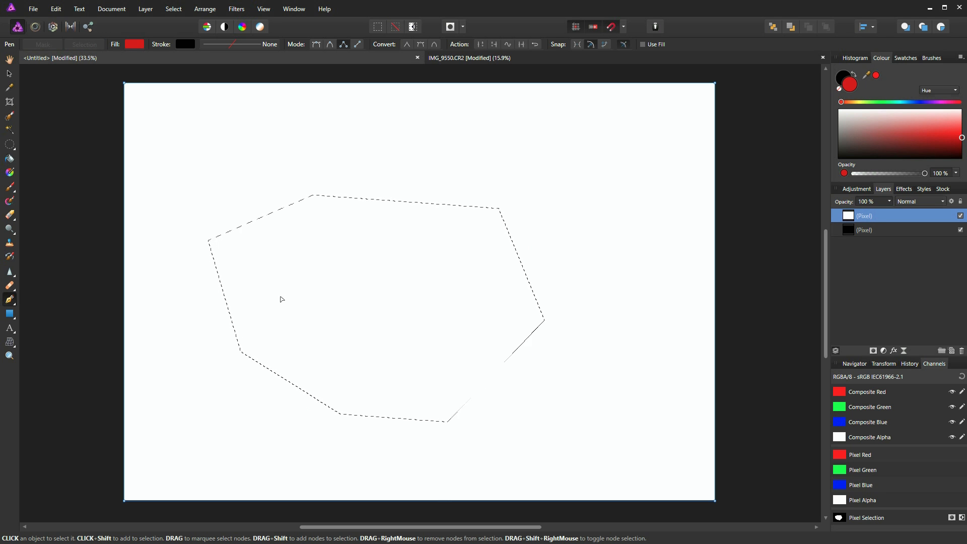
pyautogui.hotkey('ctrl', 'j')
pyautogui.press('h')
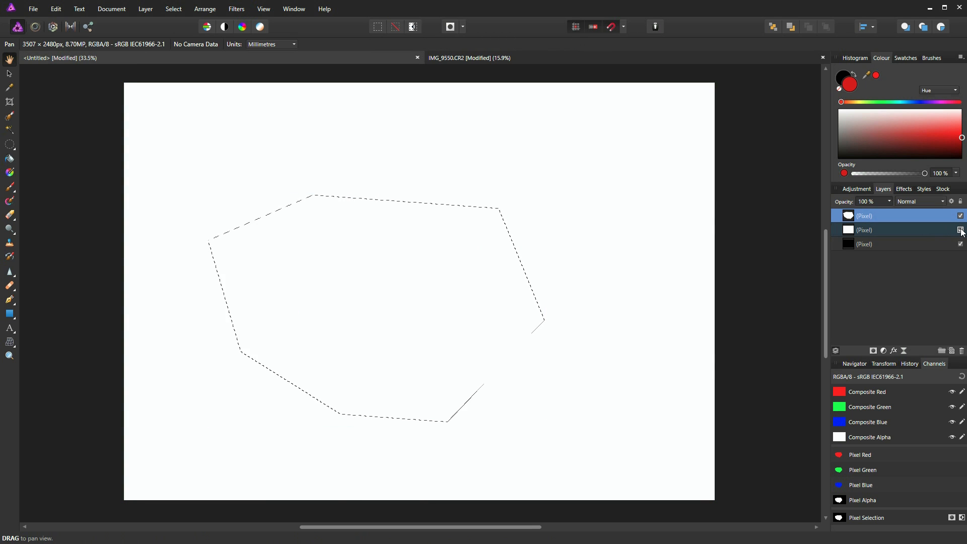
# Hide and show the full white layer to check the polygon copy, and delete the copied layer.
pyautogui.click(961, 230)
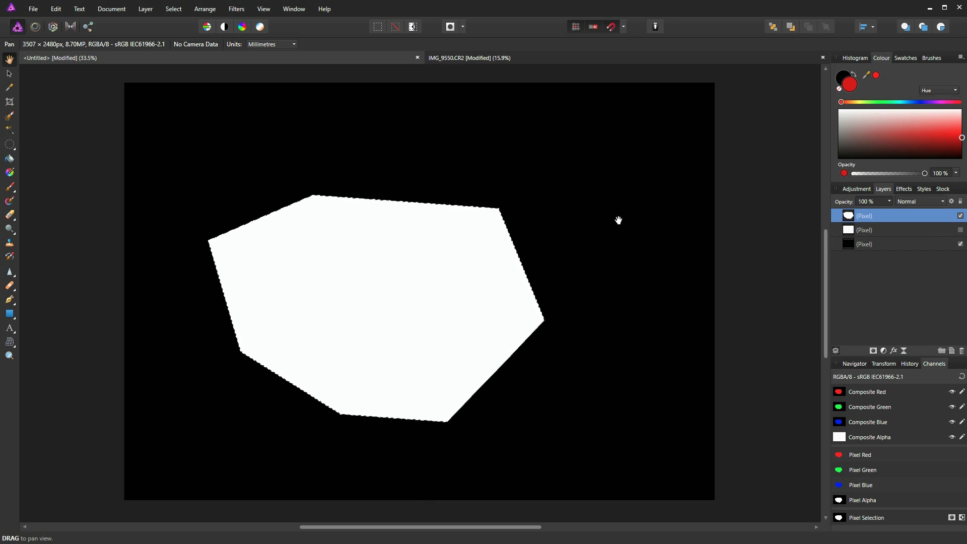
pyautogui.click(961, 230)
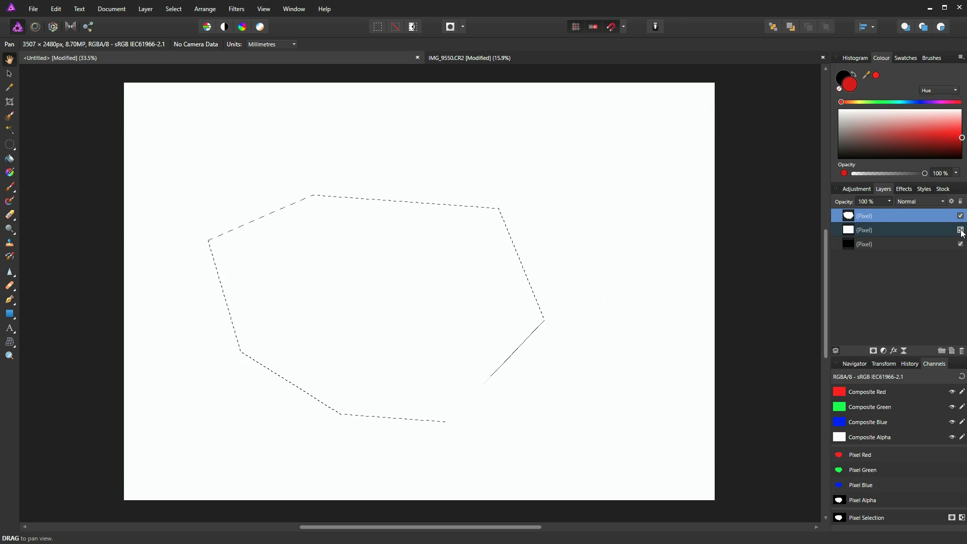
pyautogui.moveTo(846, 218); pyautogui.dragTo(964, 353)
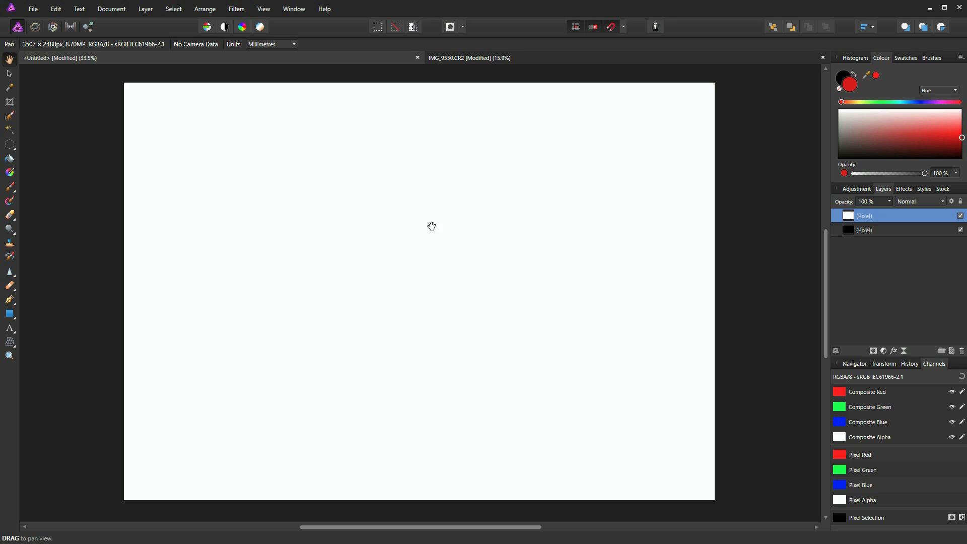
# Switch the Pen tool to Line mode and undo the first trial line.
pyautogui.click(9, 300)
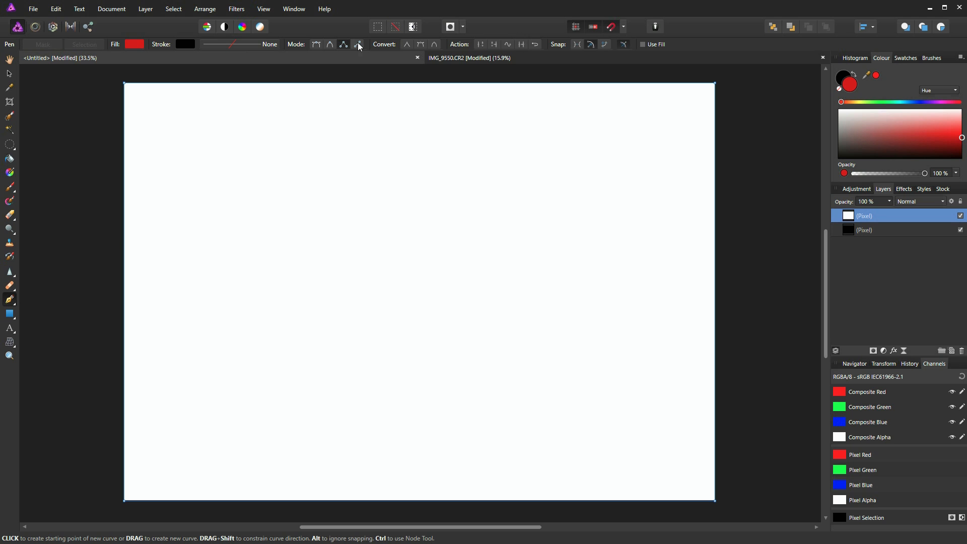
pyautogui.click(252, 249)
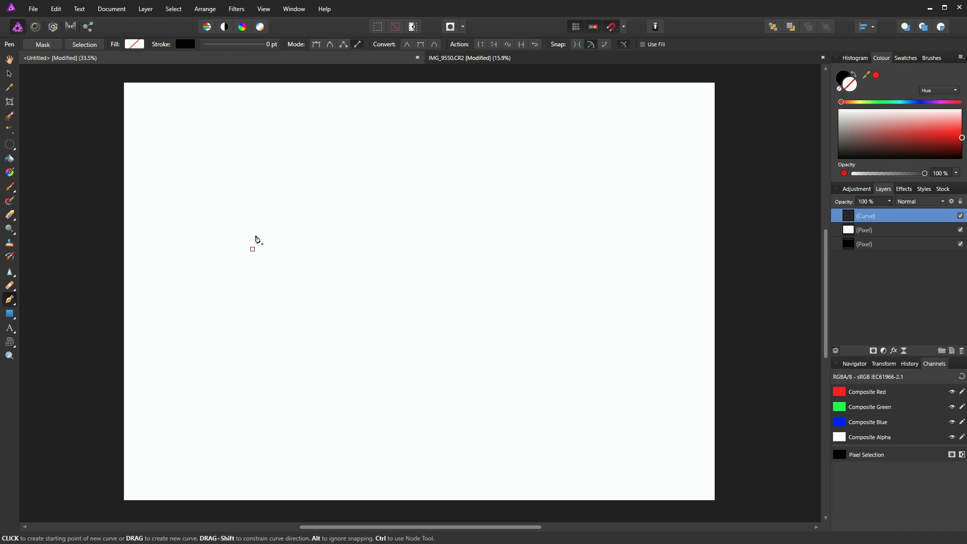
pyautogui.click(546, 182)
pyautogui.hotkey('ctrl', 'z')
pyautogui.hotkey('ctrl', 'z')
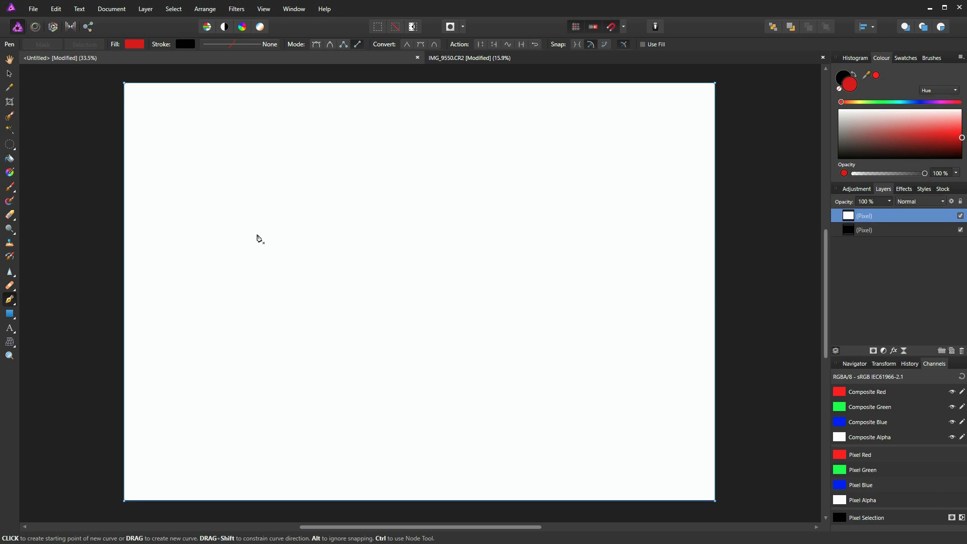
# Draw four separate straight lines across the canvas in Line mode.
pyautogui.click(258, 235)
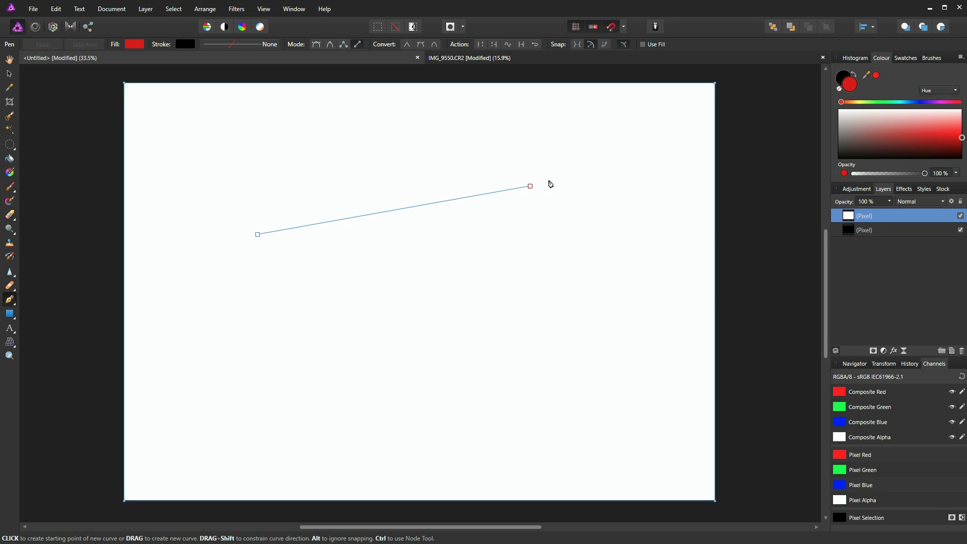
pyautogui.click(587, 167)
pyautogui.moveTo(617, 252); pyautogui.dragTo(317, 378)
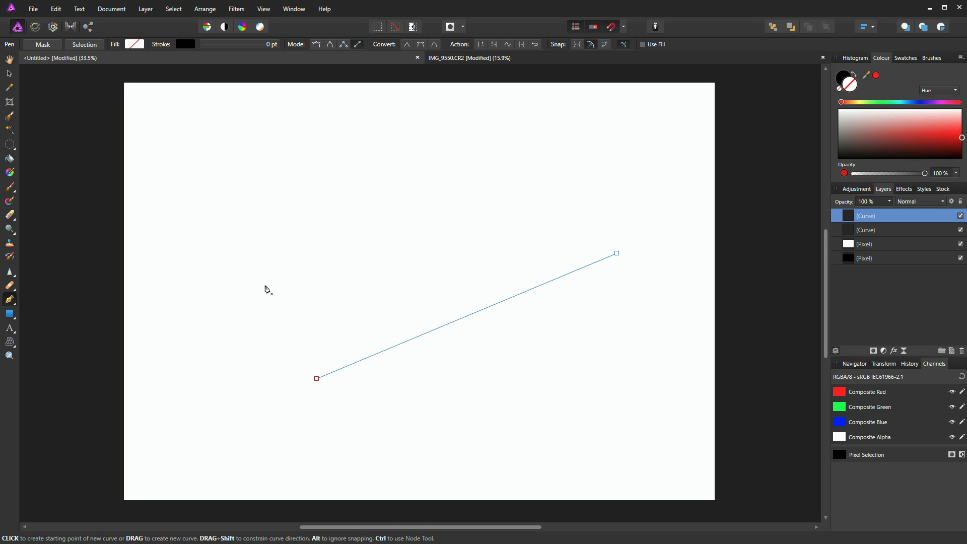
pyautogui.moveTo(220, 306); pyautogui.dragTo(459, 287)
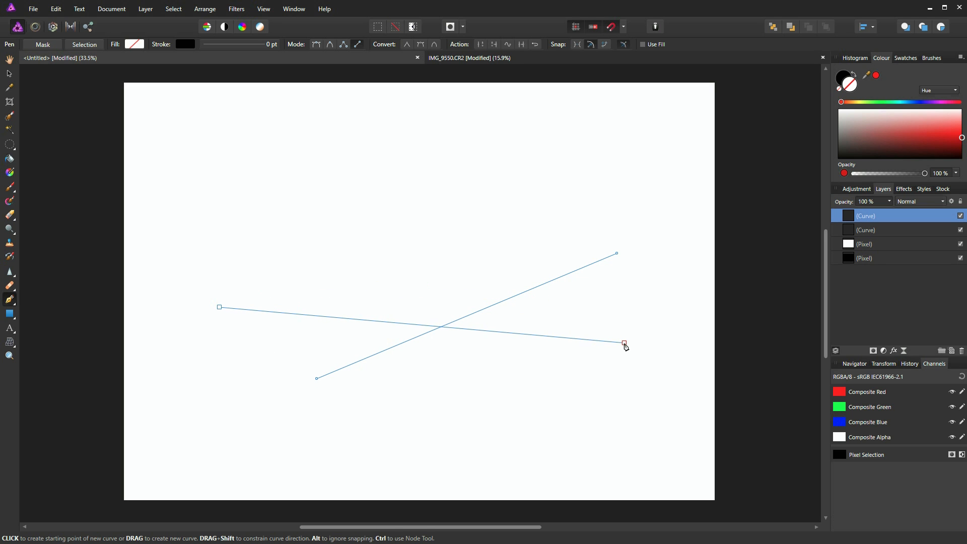
pyautogui.click(587, 162)
pyautogui.click(511, 200)
pyautogui.moveTo(477, 210); pyautogui.dragTo(365, 248)
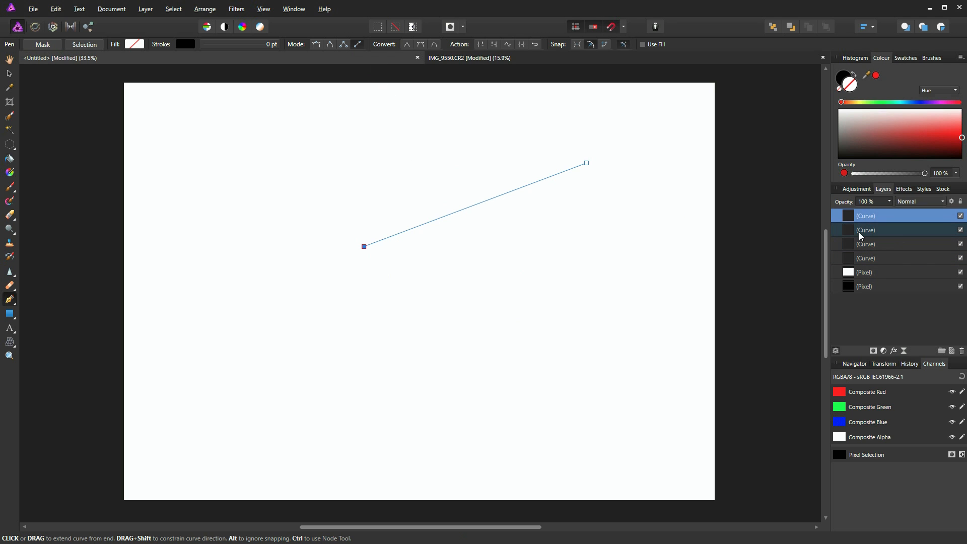
# Delete all four straight-line curve layers together.
pyautogui.keyDown('shift'); pyautogui.click(861, 258); pyautogui.keyUp('shift')
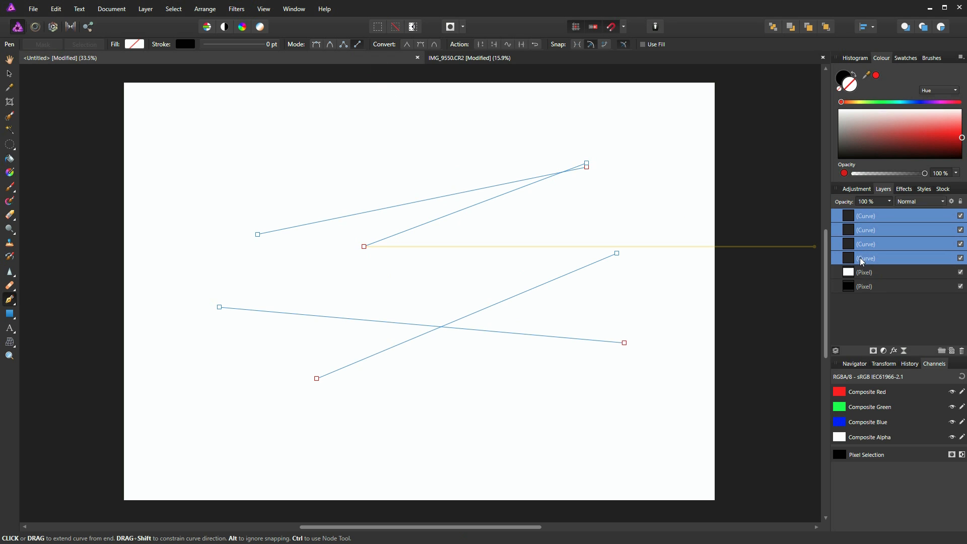
pyautogui.click(851, 215)
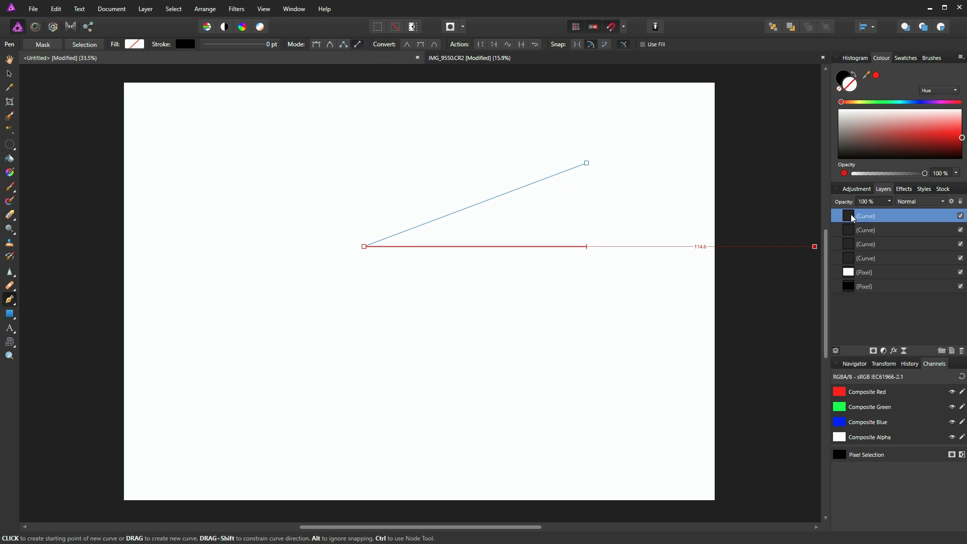
pyautogui.keyDown('shift'); pyautogui.click(851, 258); pyautogui.keyUp('shift')
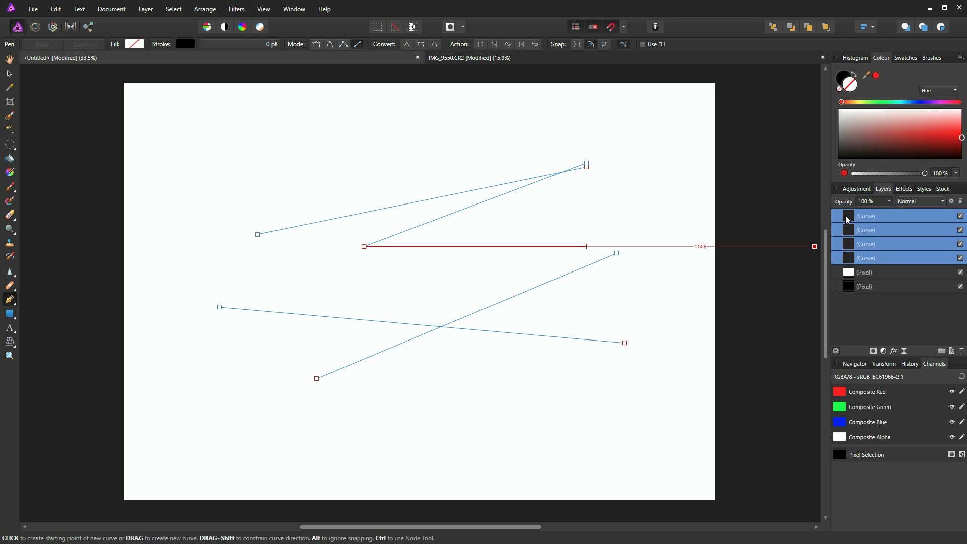
pyautogui.click(962, 350)
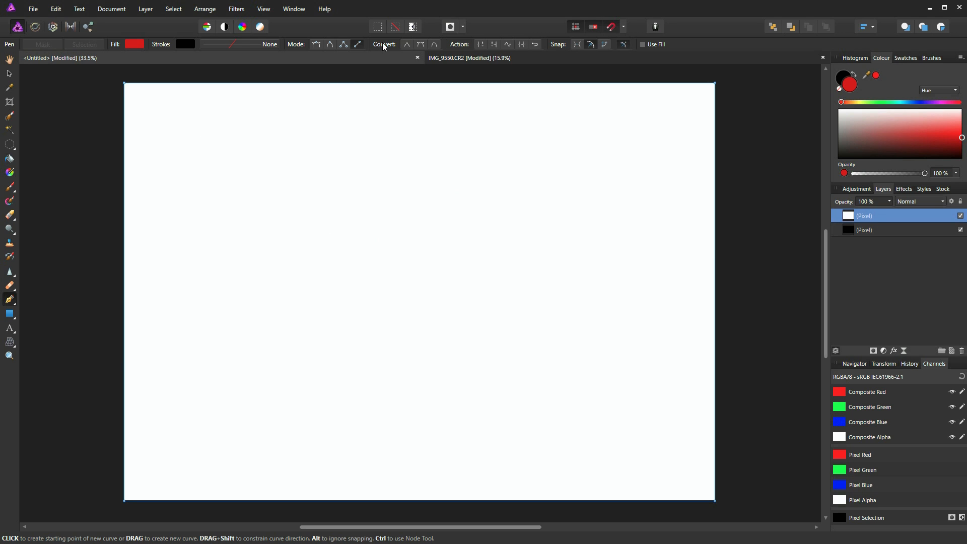
# Draw a closed rounded path with four smooth nodes around the canvas centre in Pen mode.
pyautogui.click(316, 45)
pyautogui.moveTo(266, 262); pyautogui.dragTo(320, 197)
pyautogui.moveTo(404, 203); pyautogui.dragTo(477, 226)
pyautogui.moveTo(517, 333); pyautogui.dragTo(470, 392)
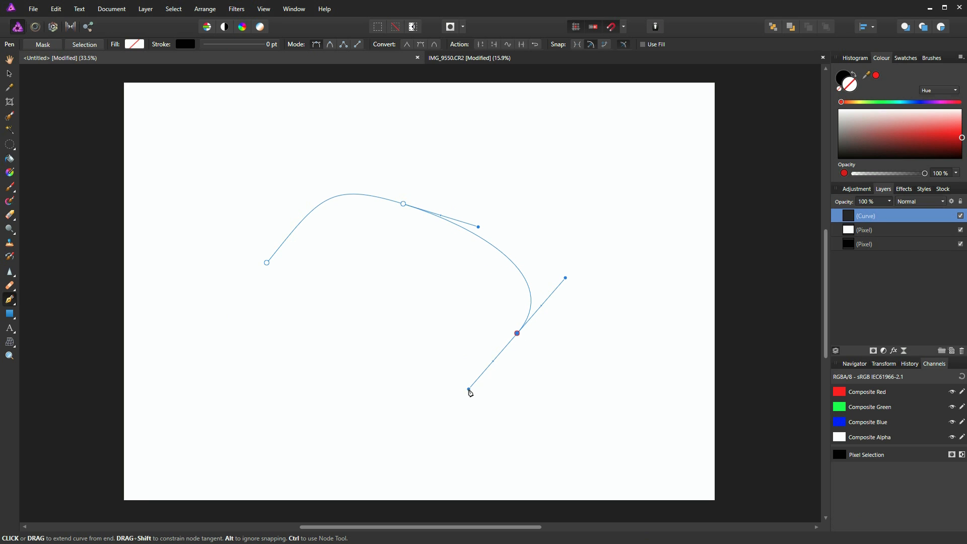
pyautogui.moveTo(370, 394); pyautogui.dragTo(326, 372)
pyautogui.moveTo(267, 263); pyautogui.dragTo(282, 179)
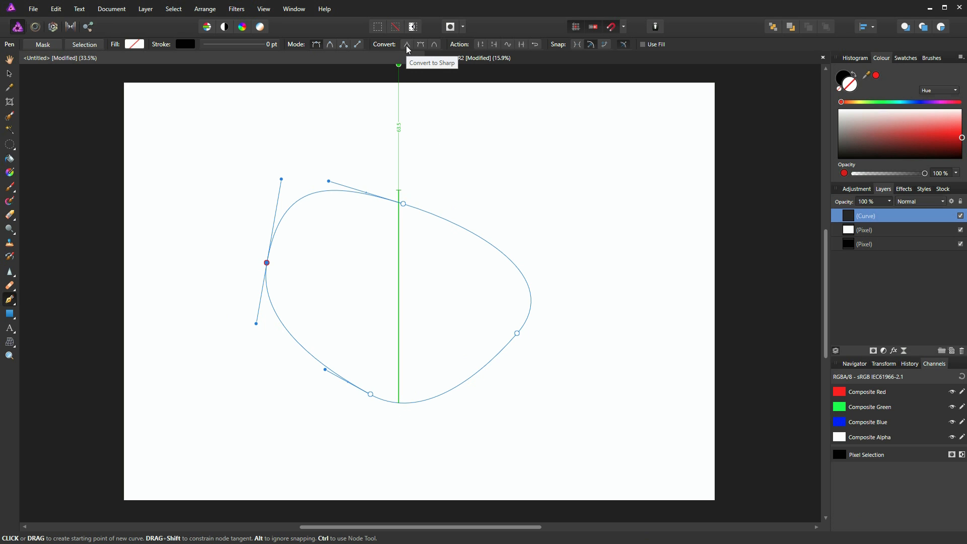
# Convert the rounded path's rightmost node to sharp, smooth and finally smart.
pyautogui.click(517, 333)
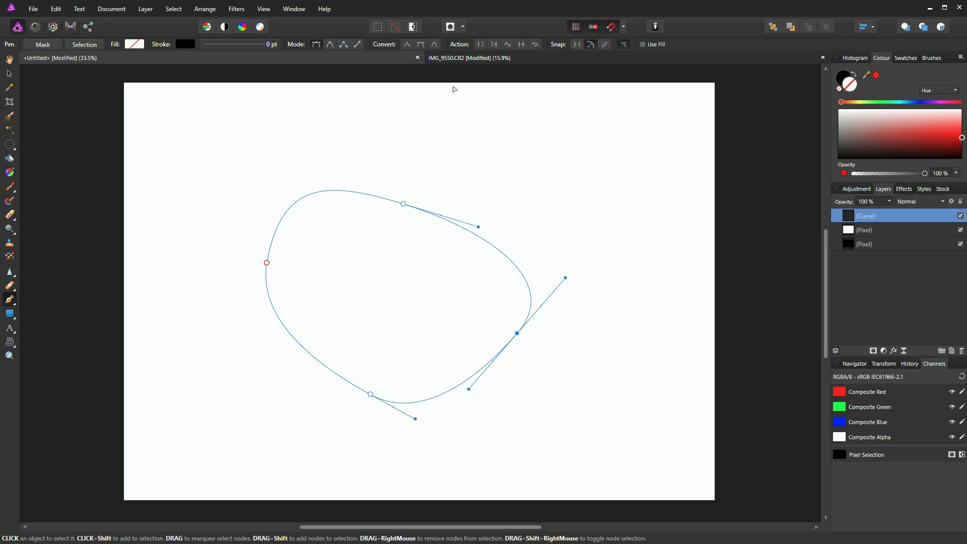
pyautogui.click(407, 45)
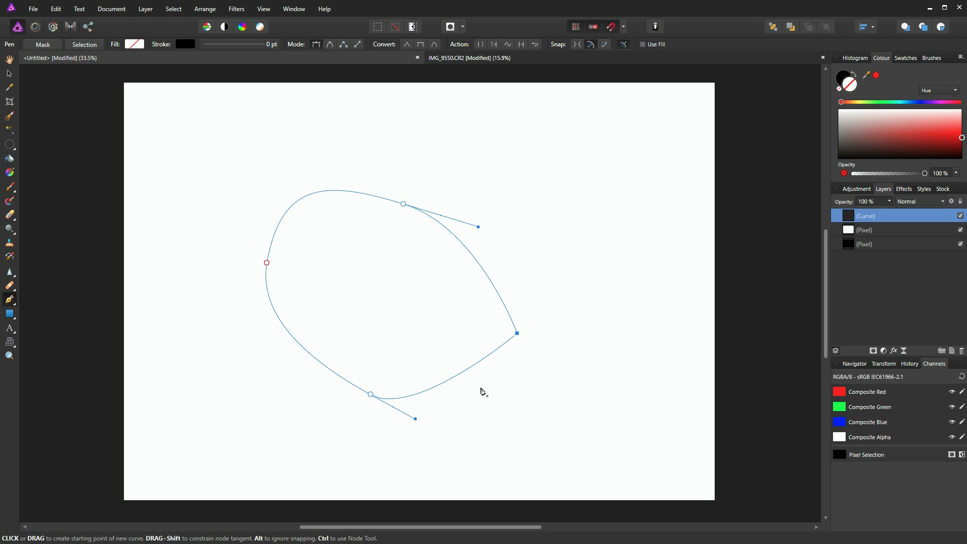
pyautogui.click(421, 46)
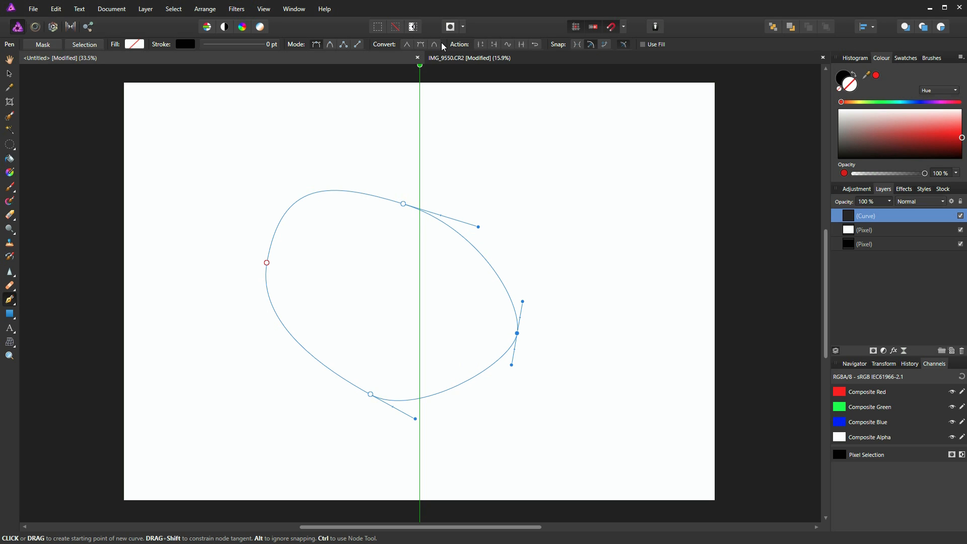
pyautogui.click(434, 45)
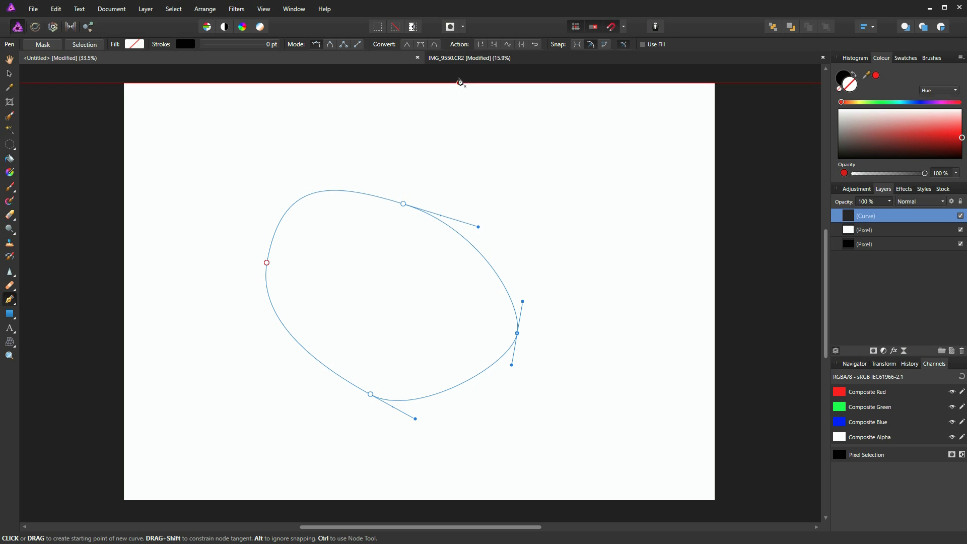
pyautogui.click(482, 44)
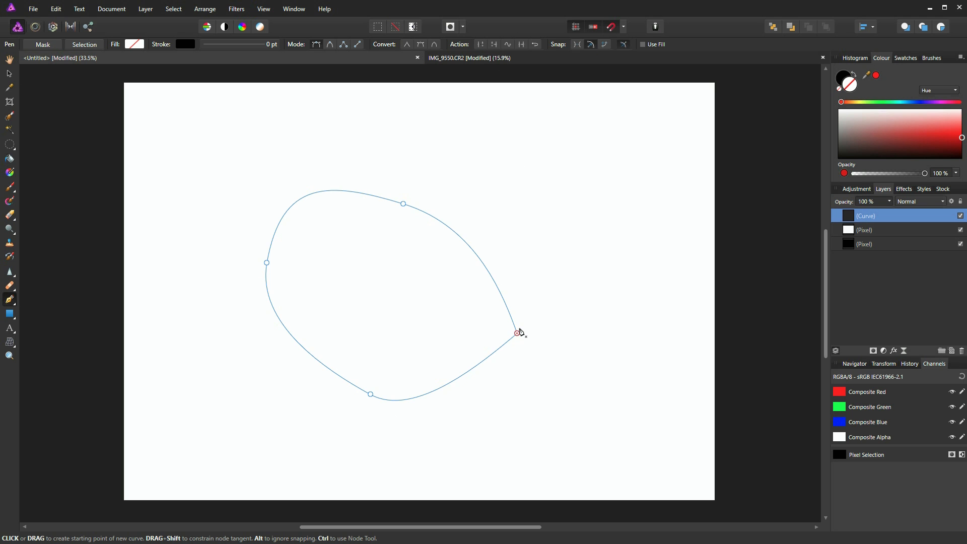
pyautogui.moveTo(517, 332); pyautogui.dragTo(547, 272)
pyautogui.moveTo(517, 335); pyautogui.dragTo(539, 392)
pyautogui.hotkey('ctrl', 'z')
pyautogui.hotkey('ctrl', 'z')
pyautogui.hotkey('ctrl', 'z')
pyautogui.hotkey('ctrl', 'z')
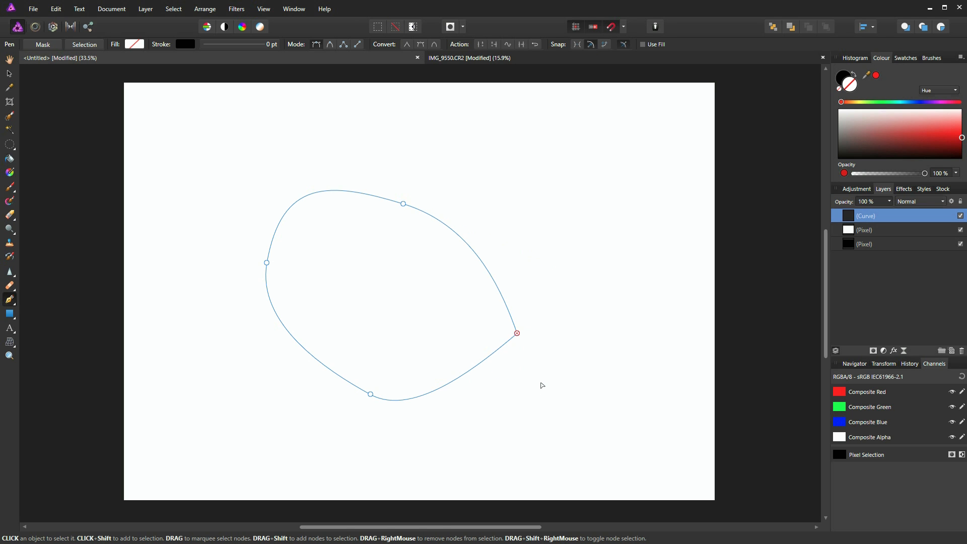
pyautogui.hotkey('ctrl', 'z')
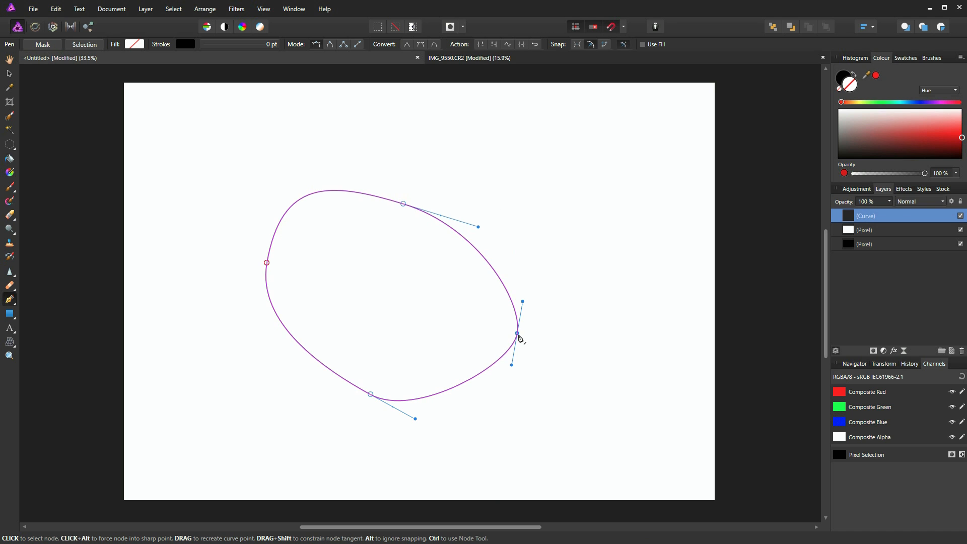
# Move the path's rightmost node inward, break the curve there and pull the two loose ends apart.
pyautogui.moveTo(518, 335); pyautogui.dragTo(465, 338)
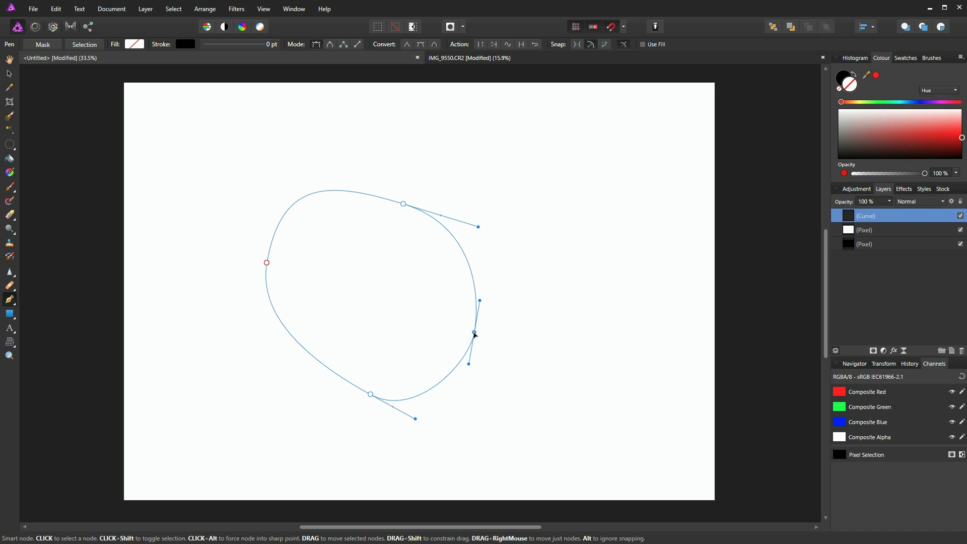
pyautogui.click(482, 45)
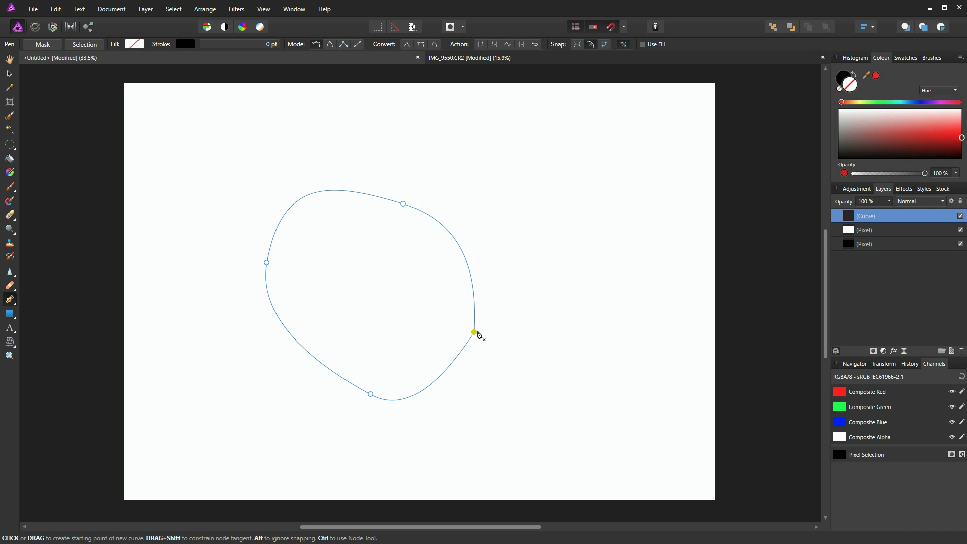
pyautogui.moveTo(474, 333); pyautogui.dragTo(526, 271)
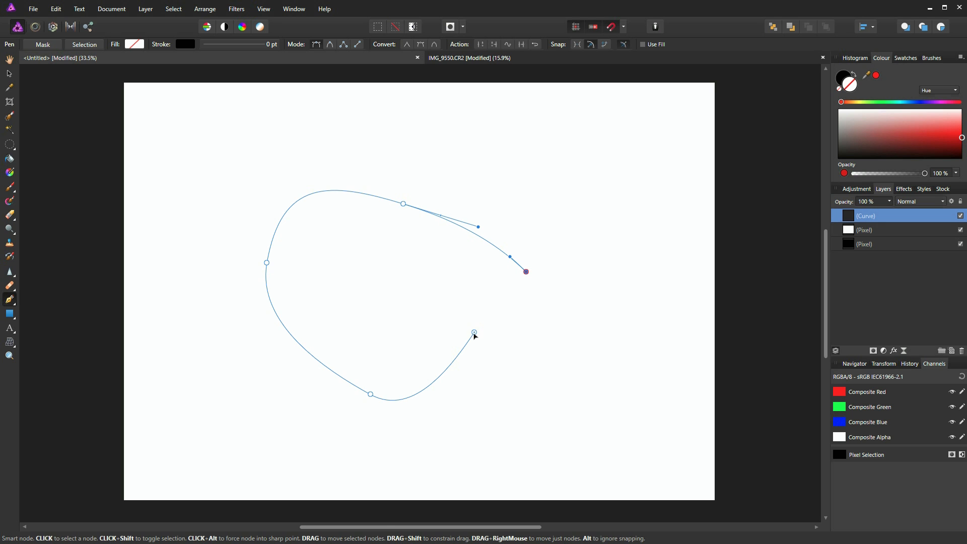
pyautogui.moveTo(477, 335); pyautogui.dragTo(536, 378)
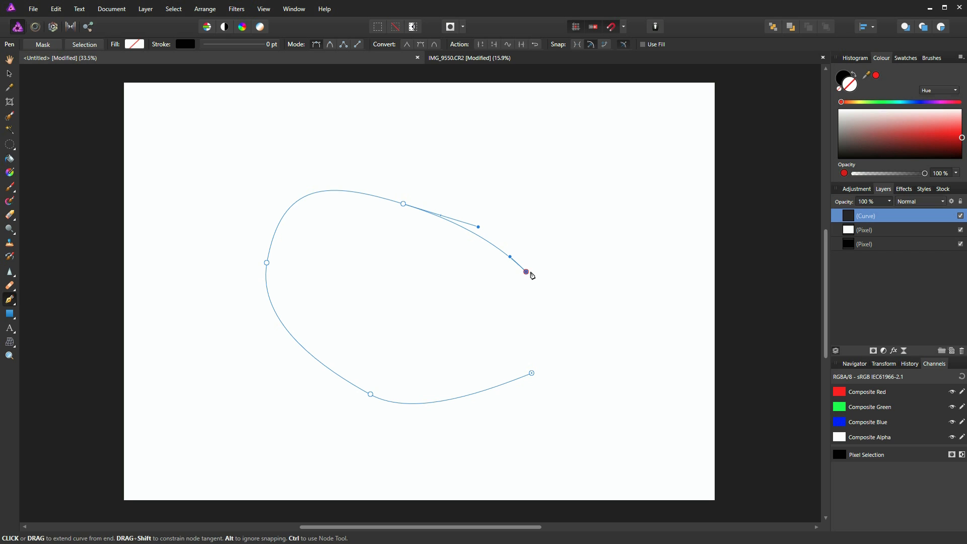
# Close the open curve, then smooth it and try pulling one of its lower-left nodes inward.
pyautogui.click(497, 44)
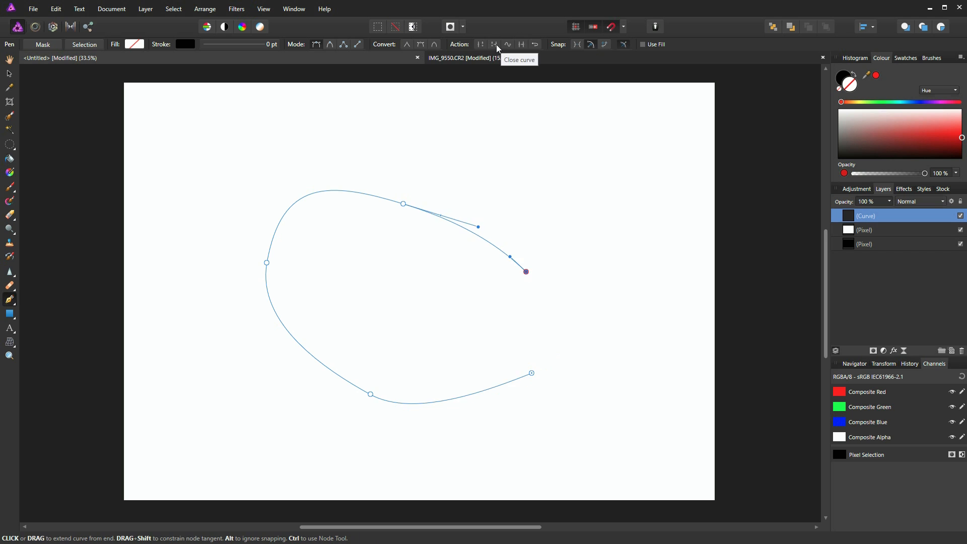
pyautogui.click(496, 46)
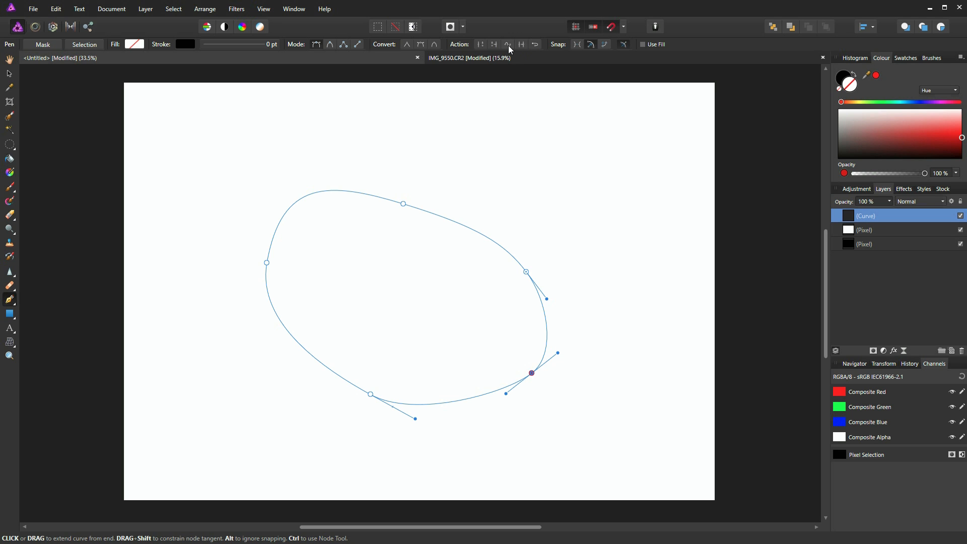
pyautogui.click(508, 44)
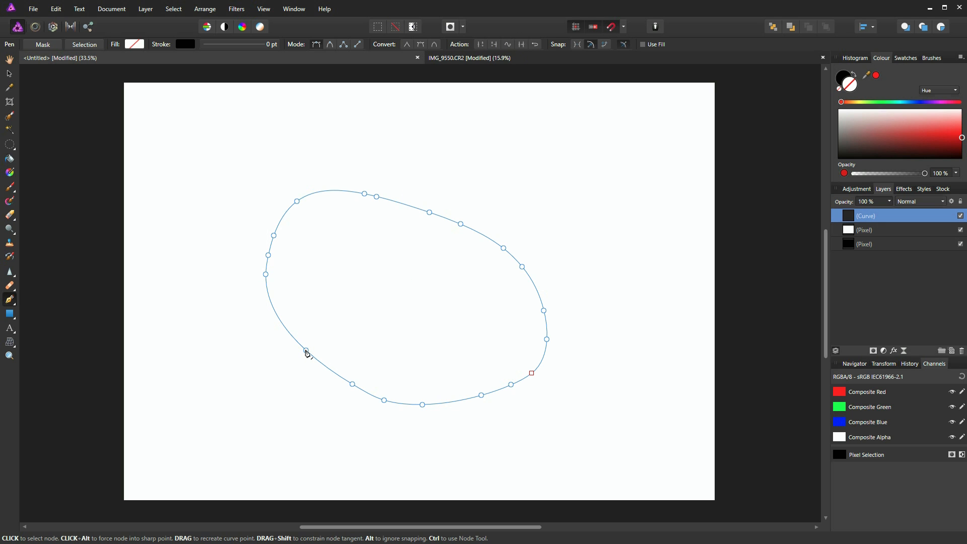
pyautogui.moveTo(306, 351); pyautogui.dragTo(305, 330)
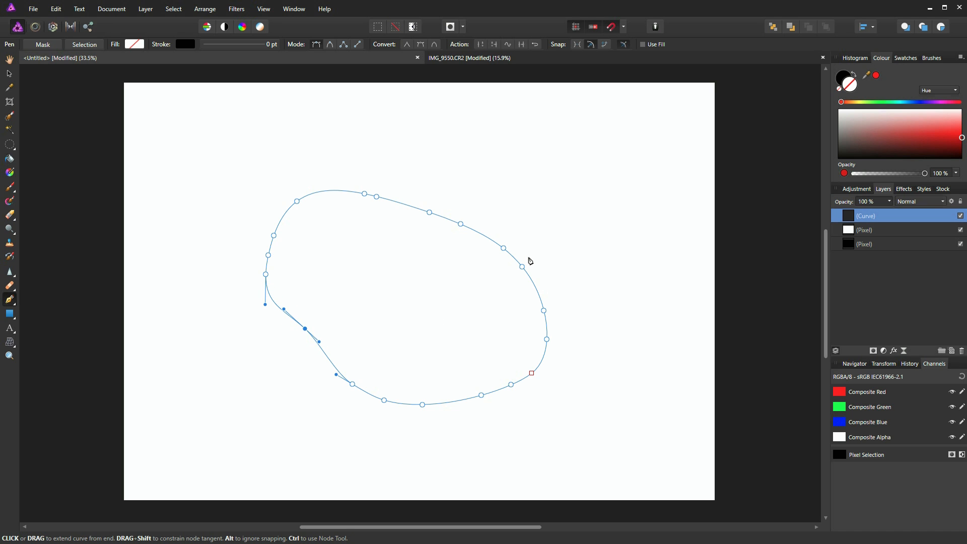
# Undo the node move, the smoothing and the closing of the curve.
pyautogui.hotkey('ctrl', 'z')
pyautogui.hotkey('ctrl', 'z')
pyautogui.hotkey('ctrl', 'z')
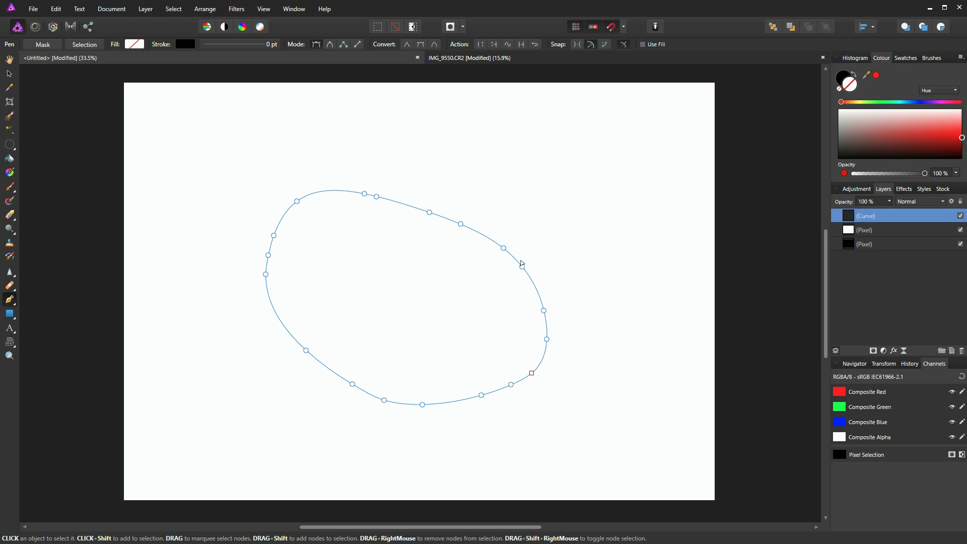
pyautogui.hotkey('ctrl', 'z')
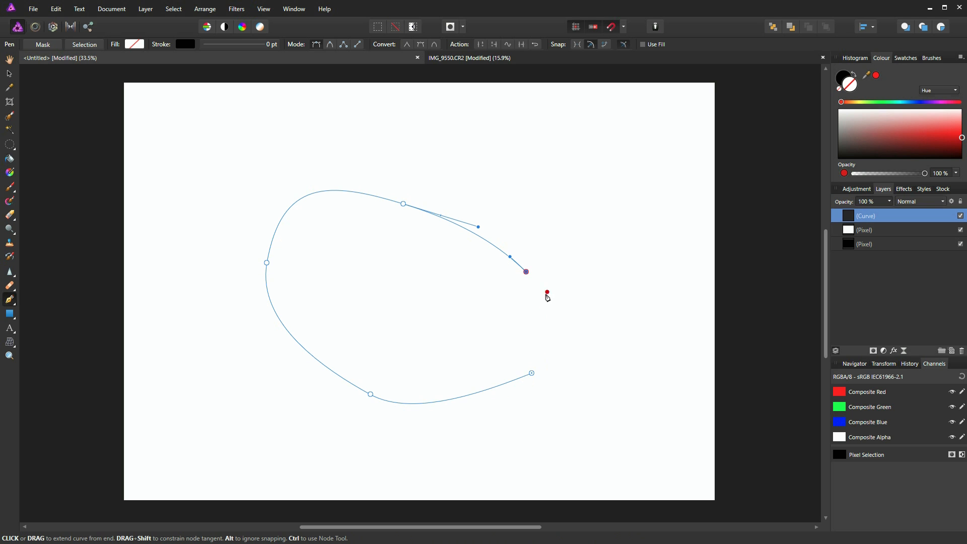
# Reverse the direction of the open curve several times to switch its active end between the two loose ends.
pyautogui.click(536, 45)
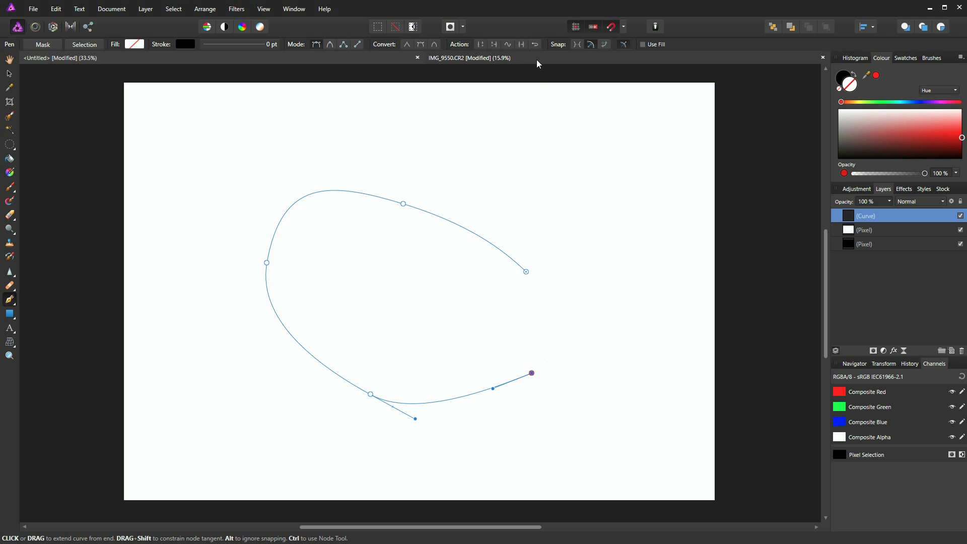
pyautogui.click(535, 44)
pyautogui.click(534, 45)
pyautogui.click(534, 45)
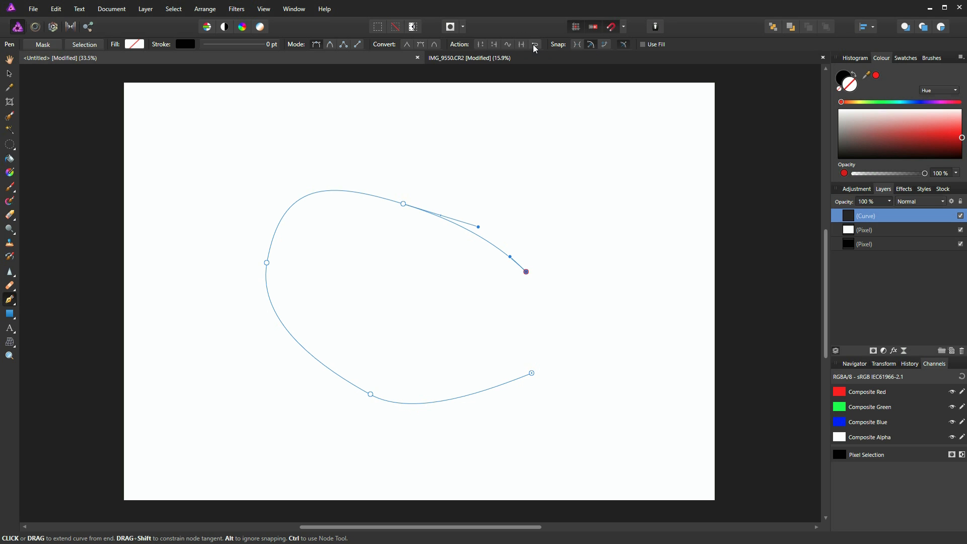
pyautogui.click(535, 47)
pyautogui.click(535, 46)
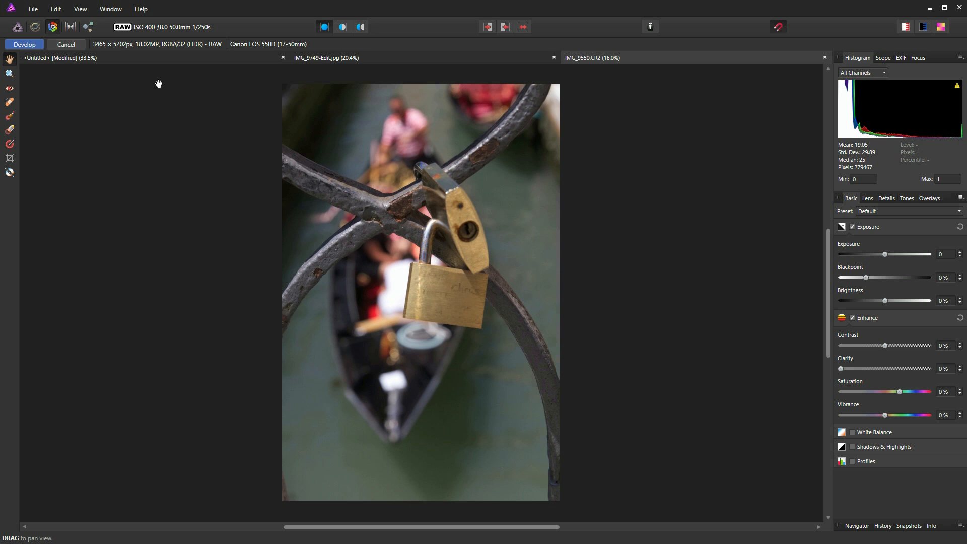
# Develop the IMG_9550.CR2 raw photo with exposure 0.4, blackpoint 2% and vibrance 13%.
pyautogui.moveTo(885, 255); pyautogui.dragTo(871, 278)
pyautogui.moveTo(885, 415); pyautogui.dragTo(896, 416)
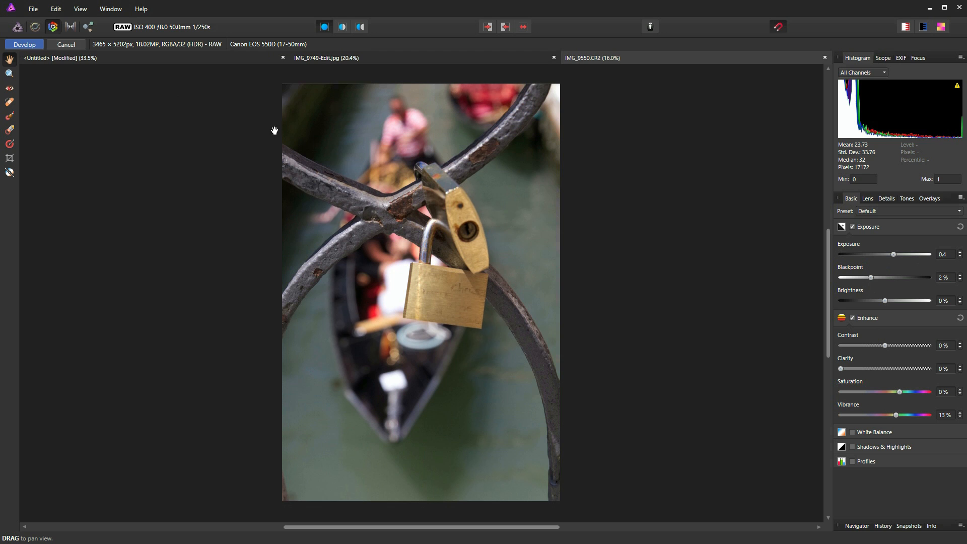
pyautogui.click(34, 46)
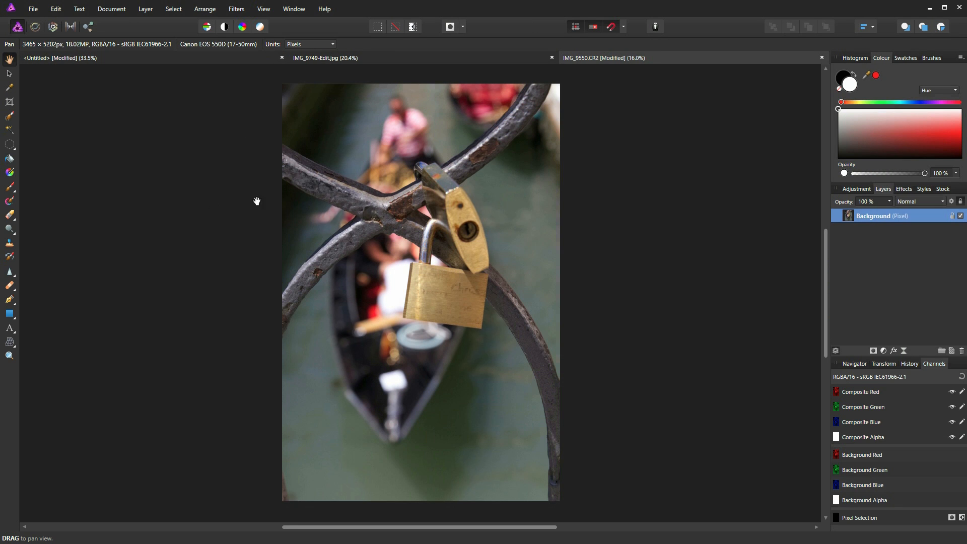
# Start a Pen path where the railing's upper edge meets the photo's left border and curve it to the dip where the bars meet.
pyautogui.click(10, 301)
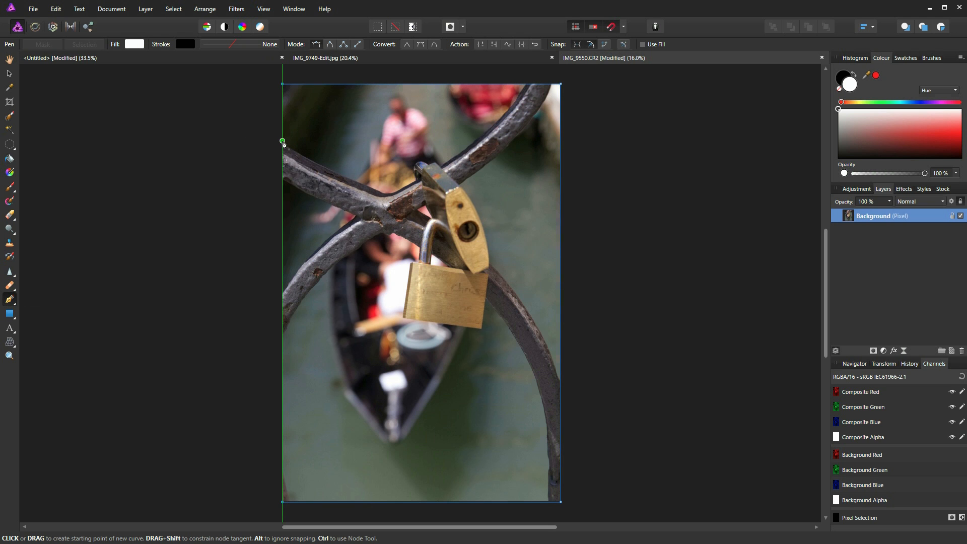
pyautogui.scroll(5, 283, 141)
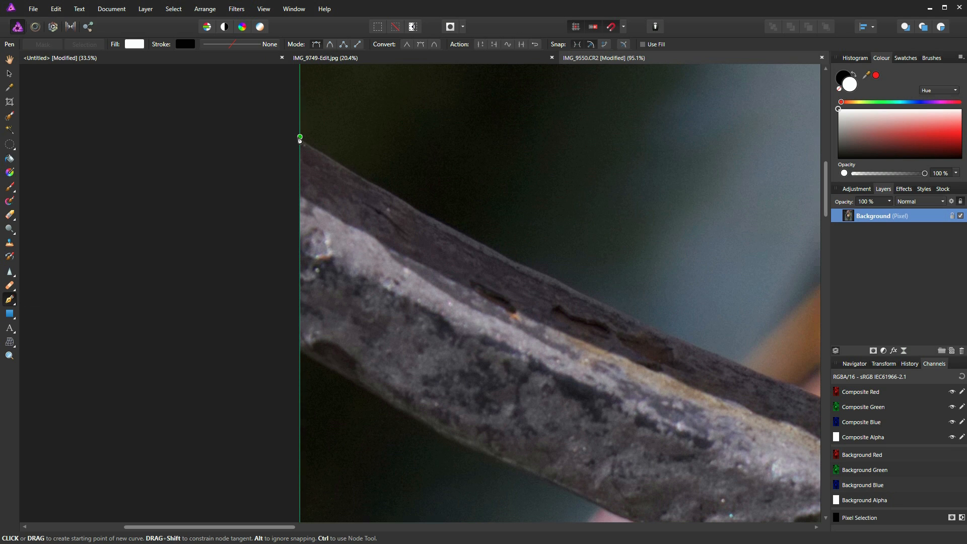
pyautogui.click(300, 140)
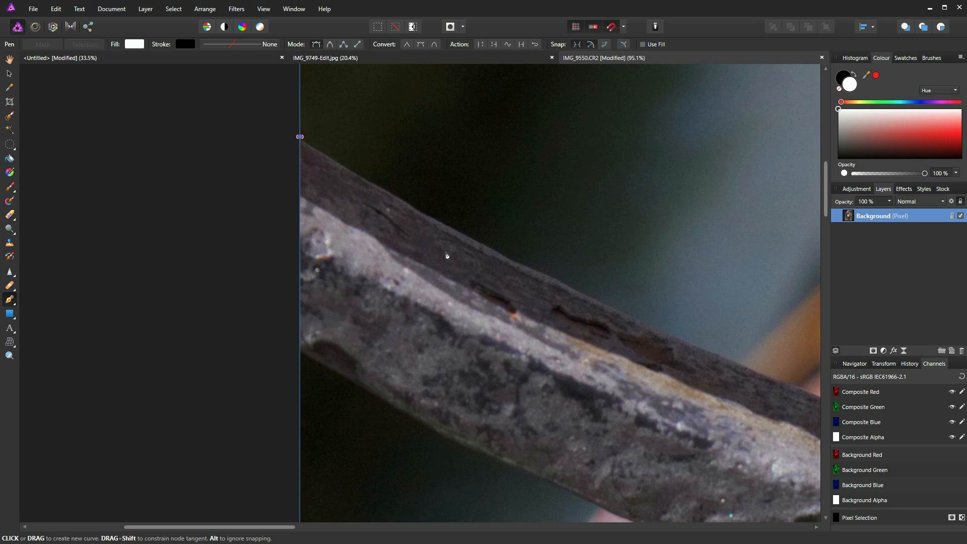
pyautogui.moveTo(736, 388); pyautogui.dragTo(553, 374)
pyautogui.scroll(-1, 557, 377)
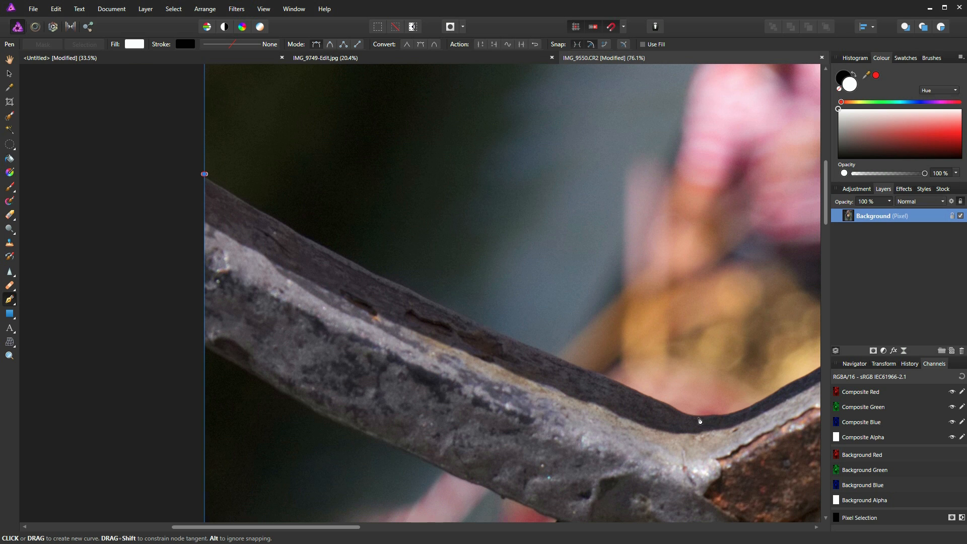
pyautogui.moveTo(699, 417); pyautogui.dragTo(966, 522)
pyautogui.moveTo(412, 313); pyautogui.dragTo(309, 265)
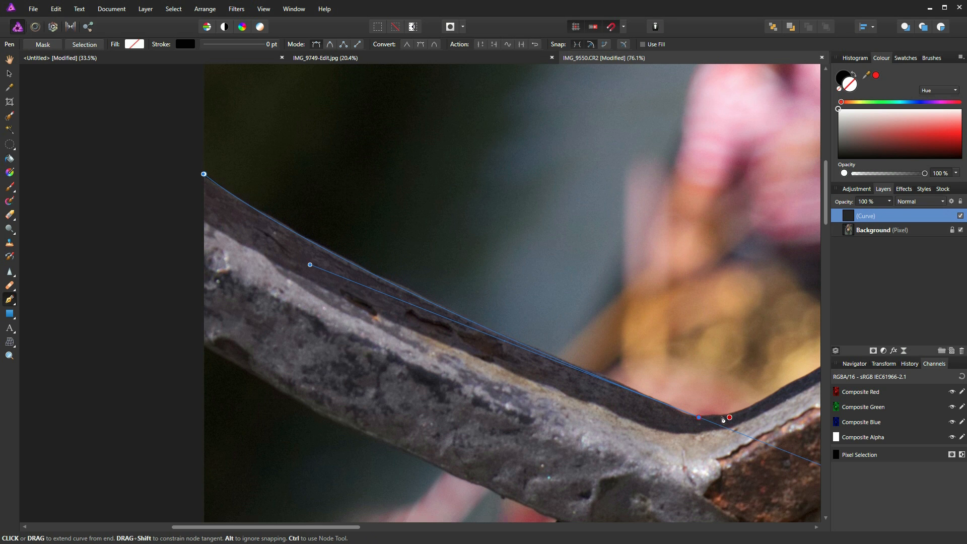
# Insert two nodes midway along the path's first segment and nudge them onto the railing's upper edge.
pyautogui.scroll(4, 487, 341)
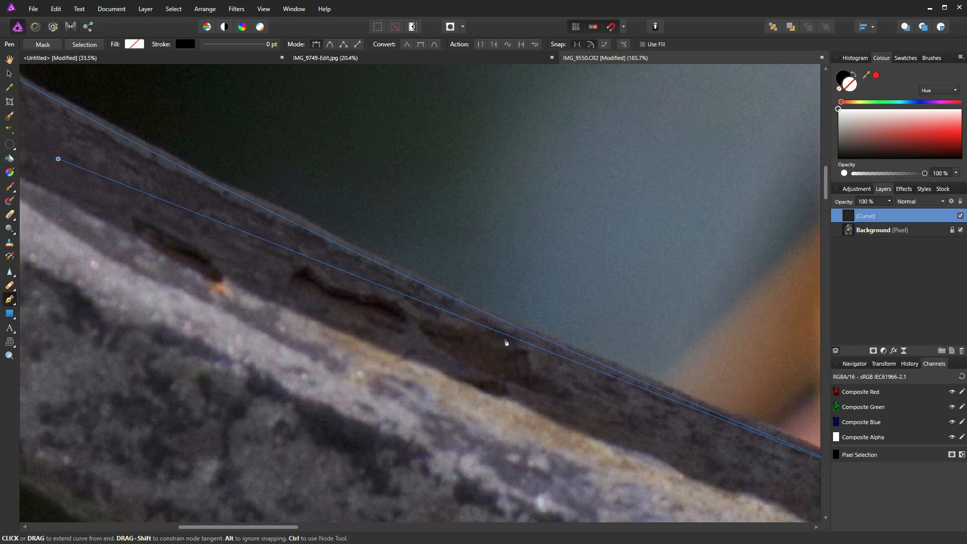
pyautogui.click(90, 118)
pyautogui.scroll(-2, 544, 350)
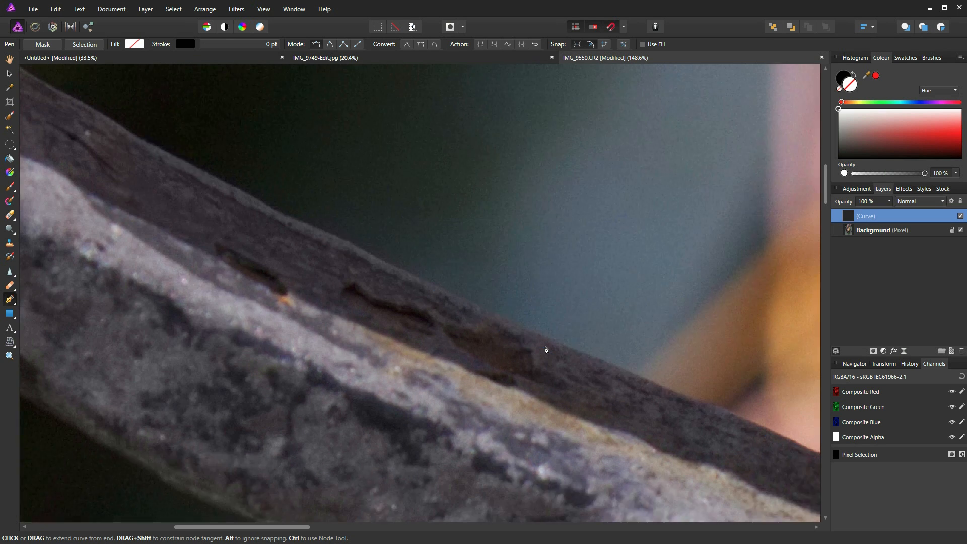
pyautogui.scroll(-2, 542, 350)
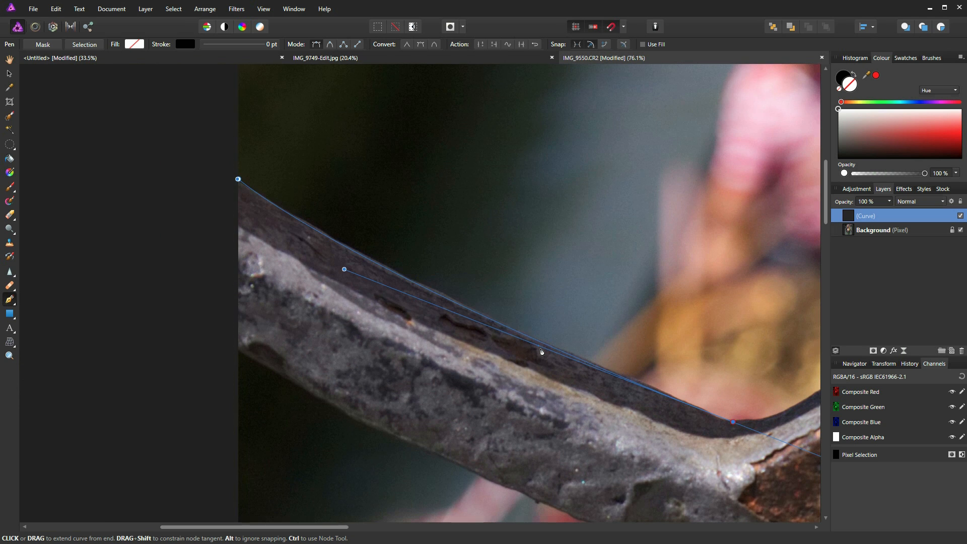
pyautogui.scroll(-1, 543, 351)
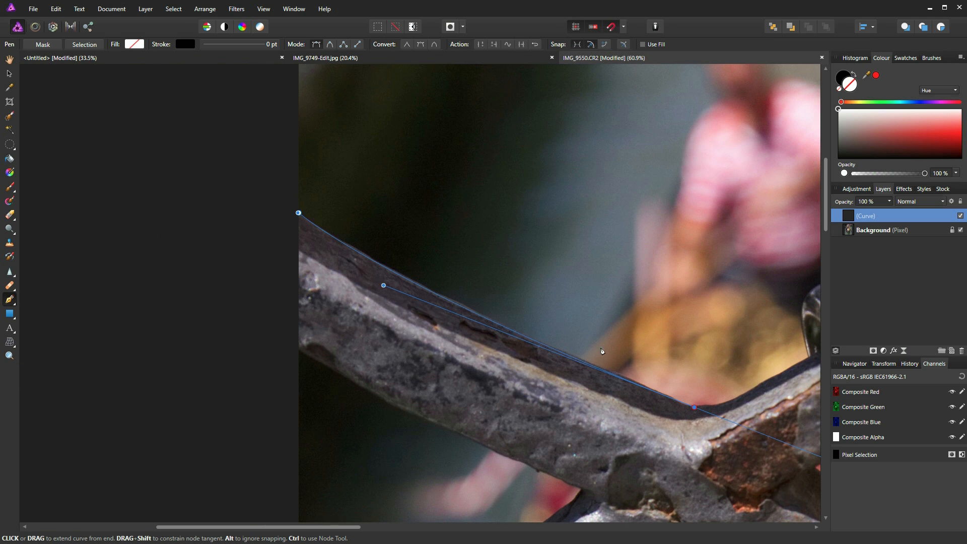
pyautogui.scroll(3, 486, 329)
pyautogui.scroll(1, 466, 325)
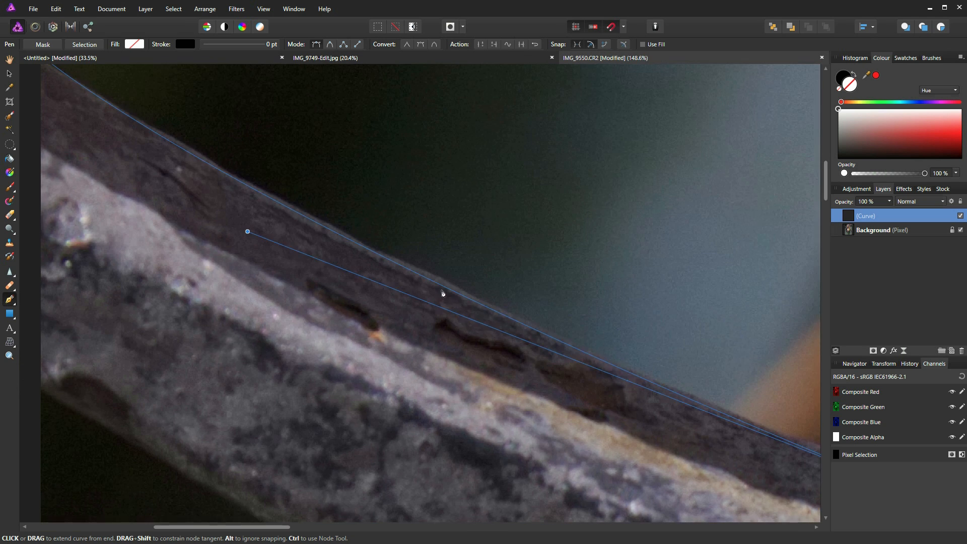
pyautogui.click(377, 254)
pyautogui.click(534, 330)
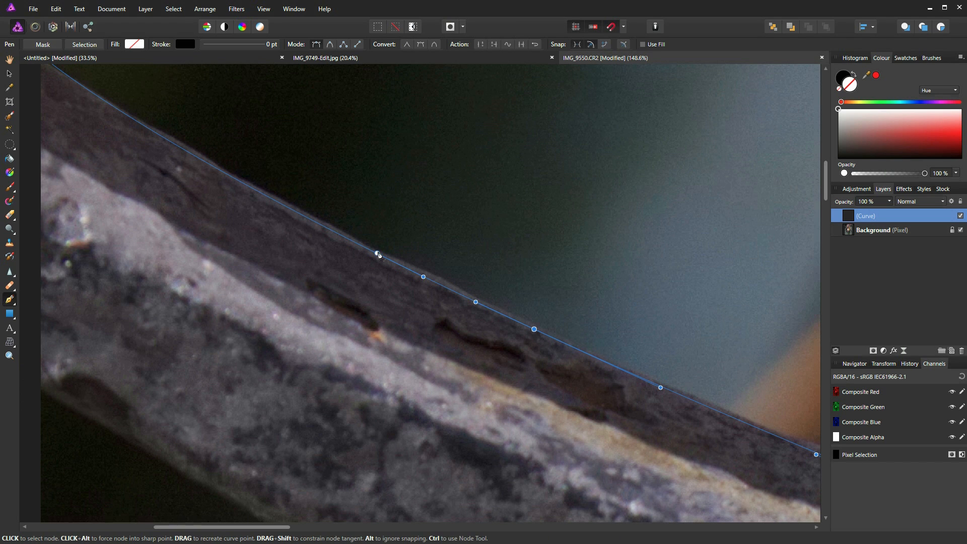
pyautogui.click(377, 253)
pyautogui.moveTo(377, 254); pyautogui.dragTo(377, 253)
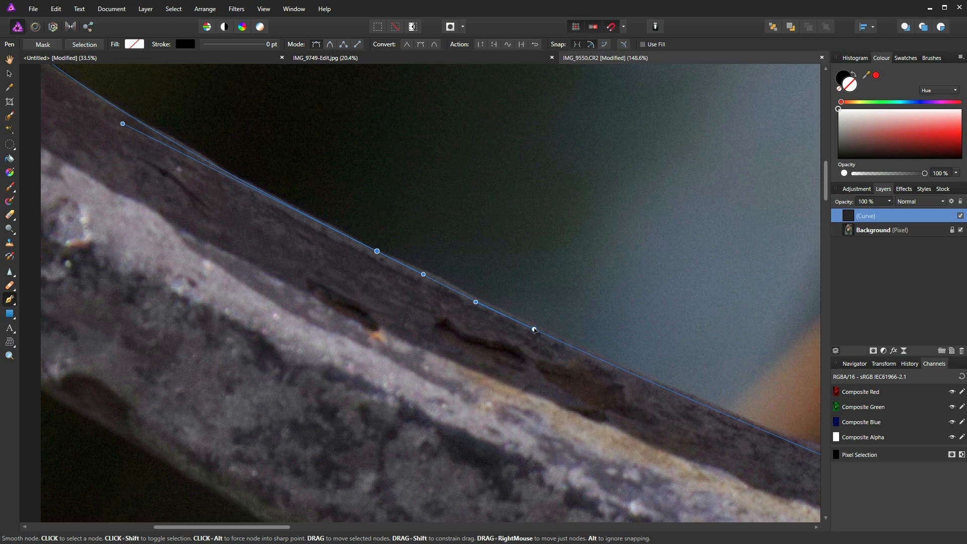
pyautogui.moveTo(534, 330); pyautogui.dragTo(536, 327)
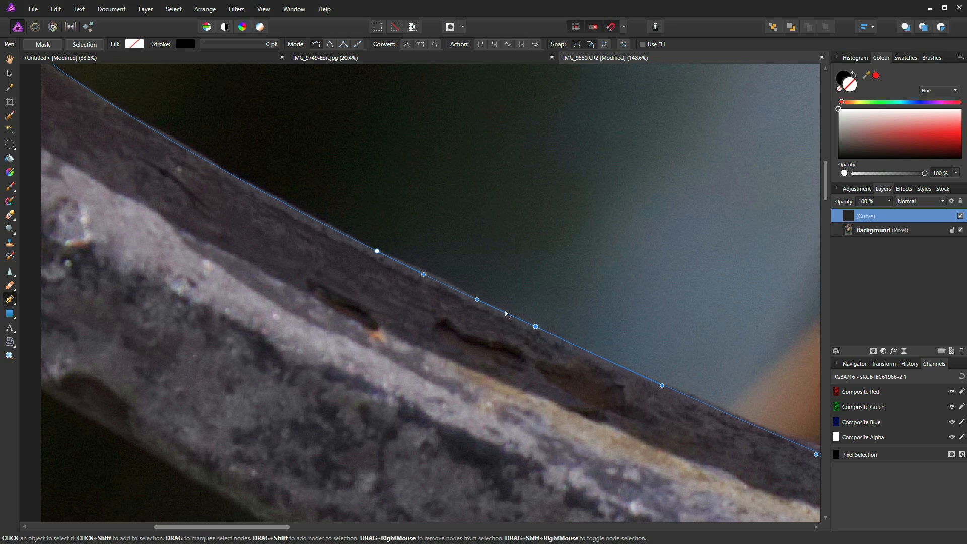
# Add a node between the two inserted ones and adjust it and its handles to follow the railing's edge.
pyautogui.click(441, 283)
pyautogui.moveTo(441, 283); pyautogui.dragTo(442, 281)
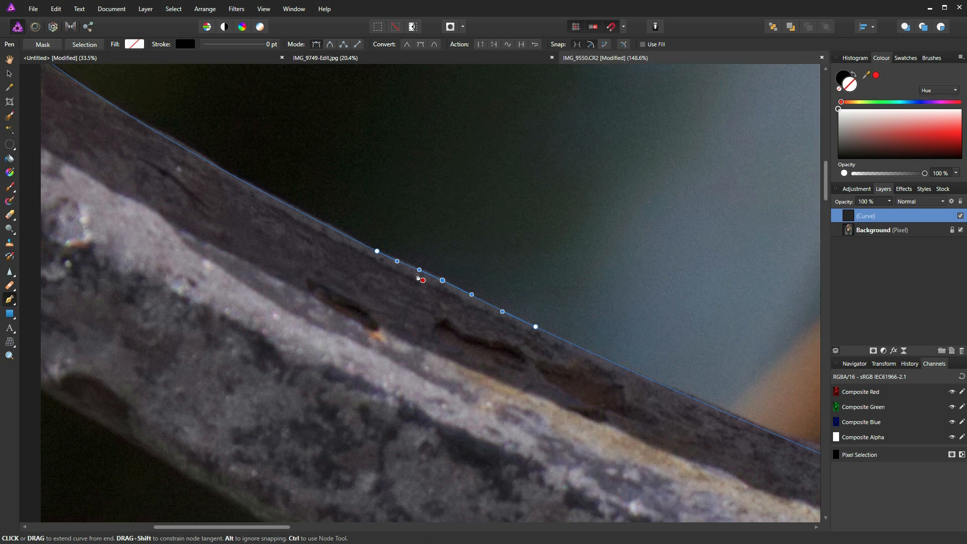
pyautogui.scroll(4, 418, 277)
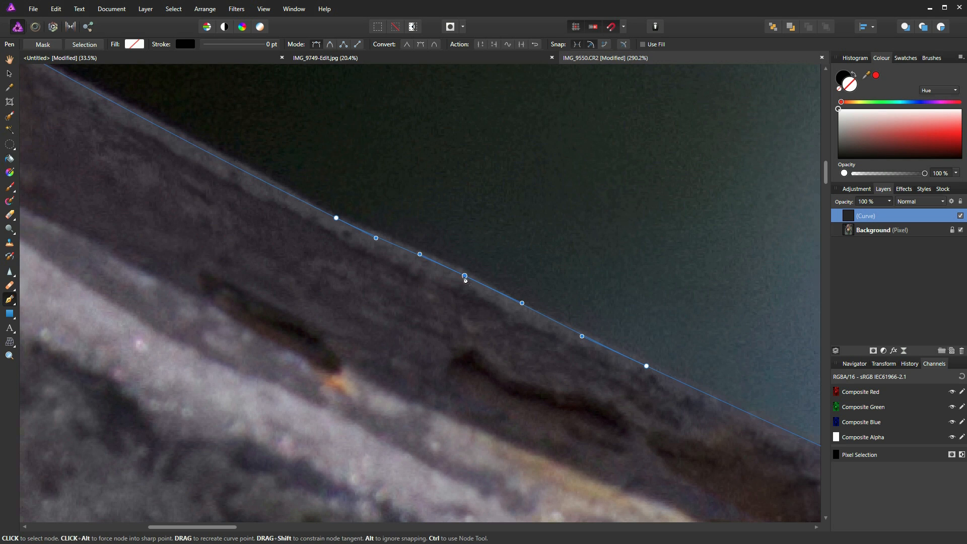
pyautogui.moveTo(464, 279); pyautogui.dragTo(467, 277)
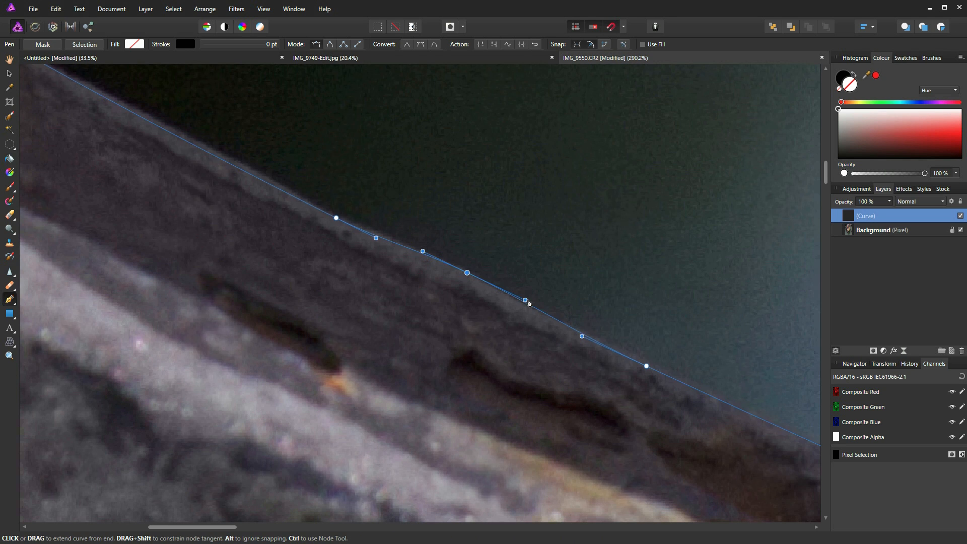
pyautogui.moveTo(525, 301); pyautogui.dragTo(526, 305)
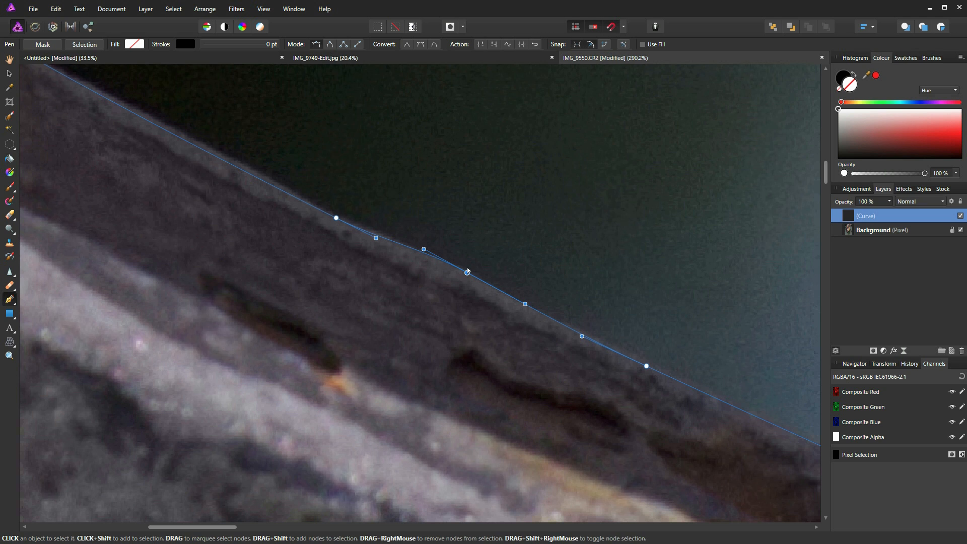
# Extend the path from its end node along the railing to the padlock shackle and curve it up around the shackle's left side.
pyautogui.scroll(-2, 453, 244)
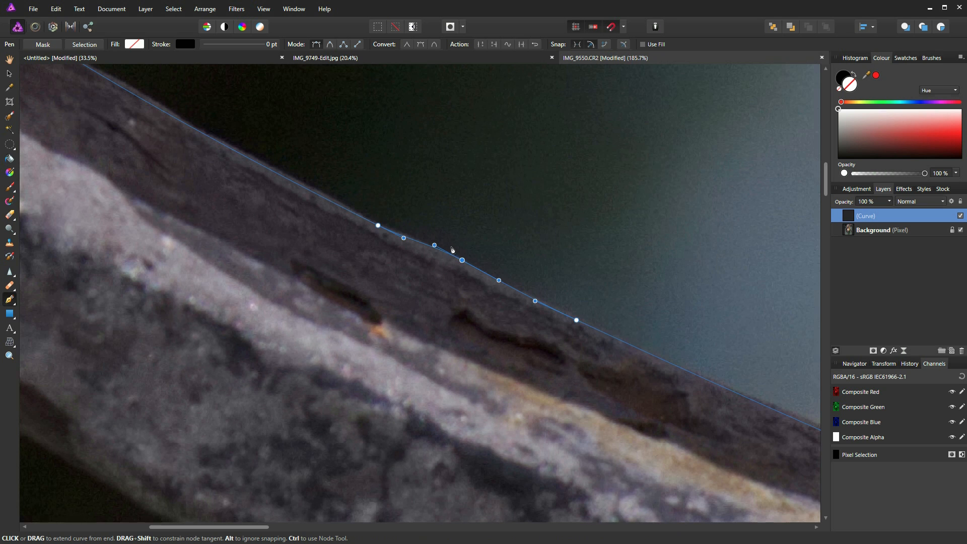
pyautogui.scroll(-3, 446, 249)
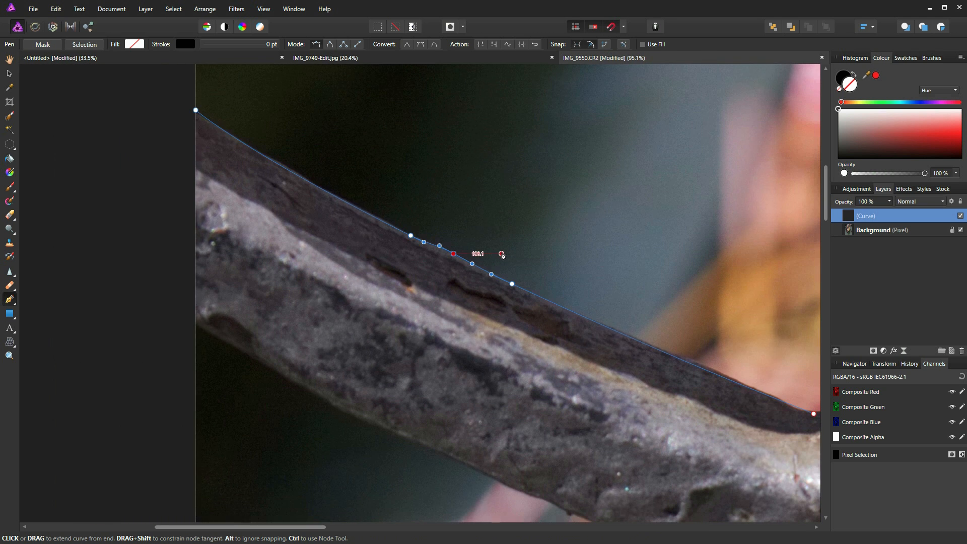
pyautogui.scroll(-1, 503, 254)
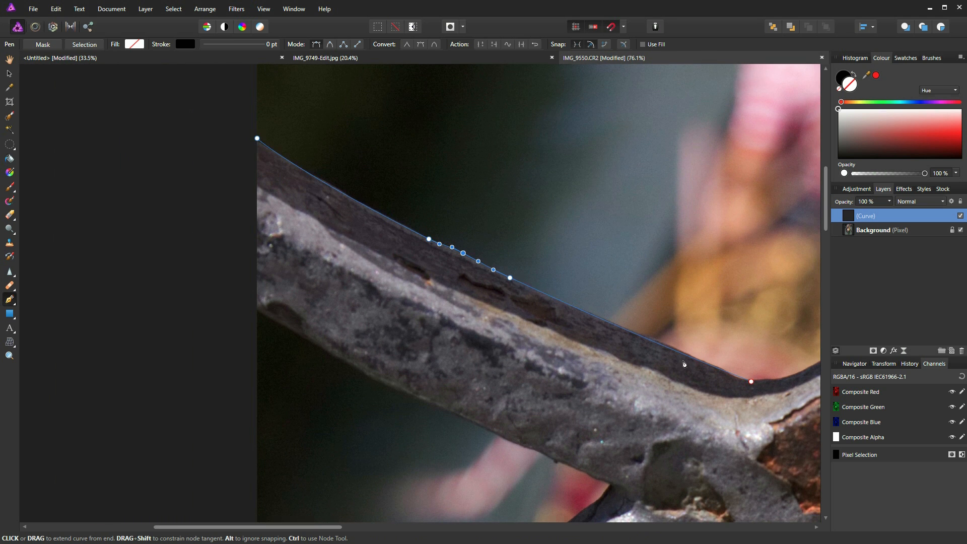
pyautogui.scroll(2, 686, 364)
pyautogui.scroll(-4, 686, 365)
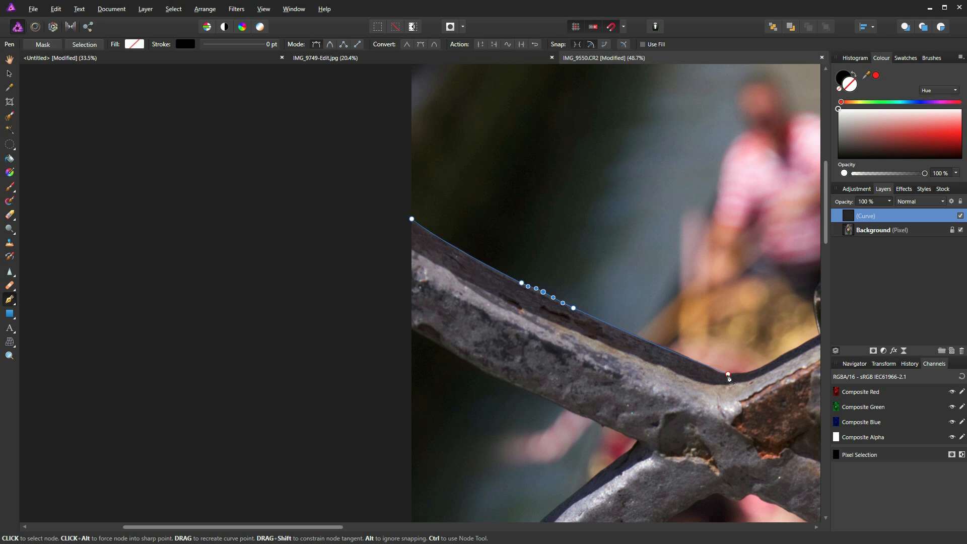
pyautogui.click(727, 375)
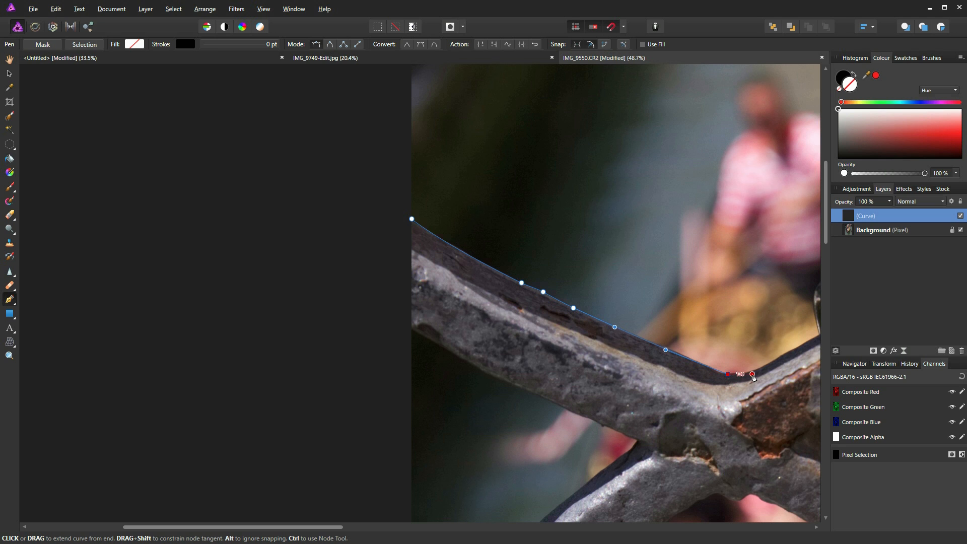
pyautogui.moveTo(750, 375); pyautogui.dragTo(550, 432)
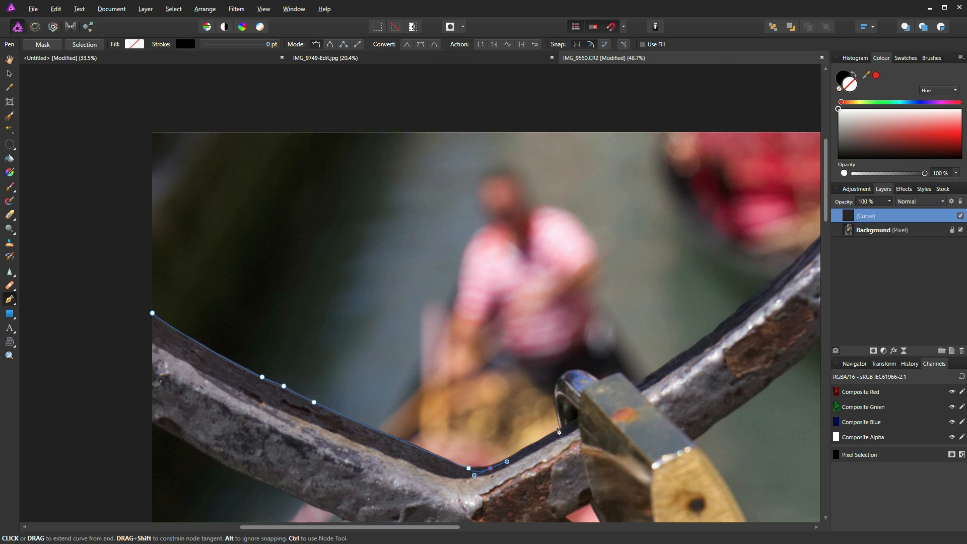
pyautogui.click(561, 429)
pyautogui.moveTo(559, 376); pyautogui.dragTo(576, 365)
pyautogui.scroll(5, 576, 366)
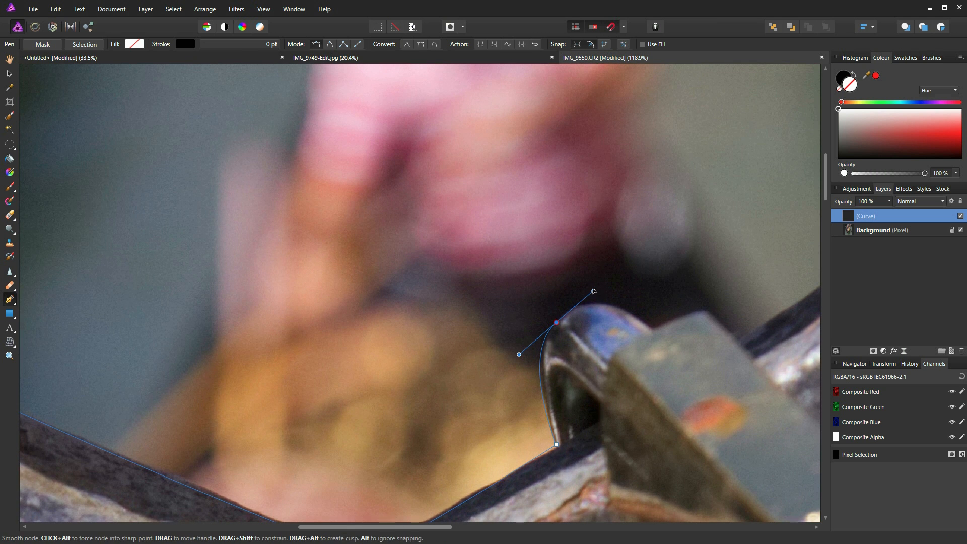
# Tighten the curve on the shackle's left side and extend the path over the shackle's top to the padlock body, refining its handle.
pyautogui.moveTo(594, 291); pyautogui.dragTo(576, 299)
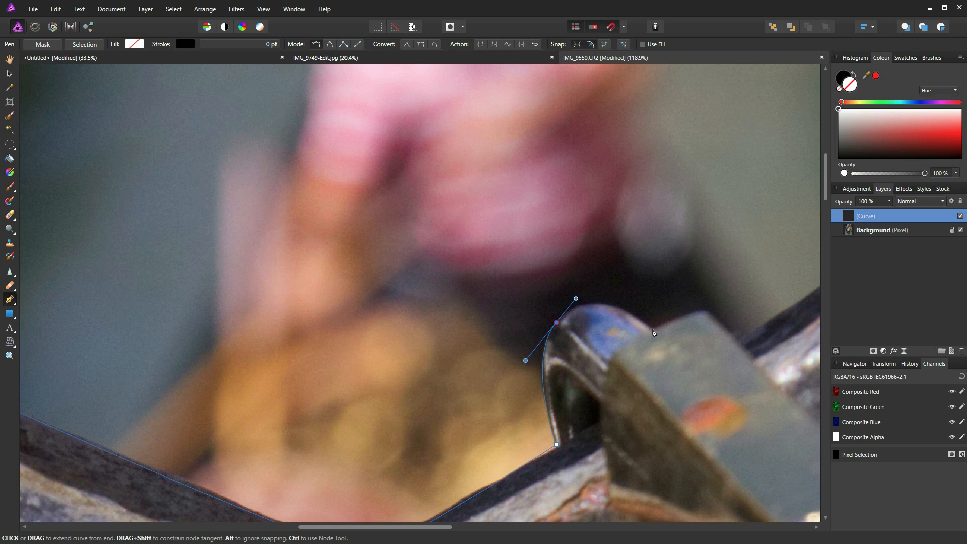
pyautogui.moveTo(653, 329); pyautogui.dragTo(696, 364)
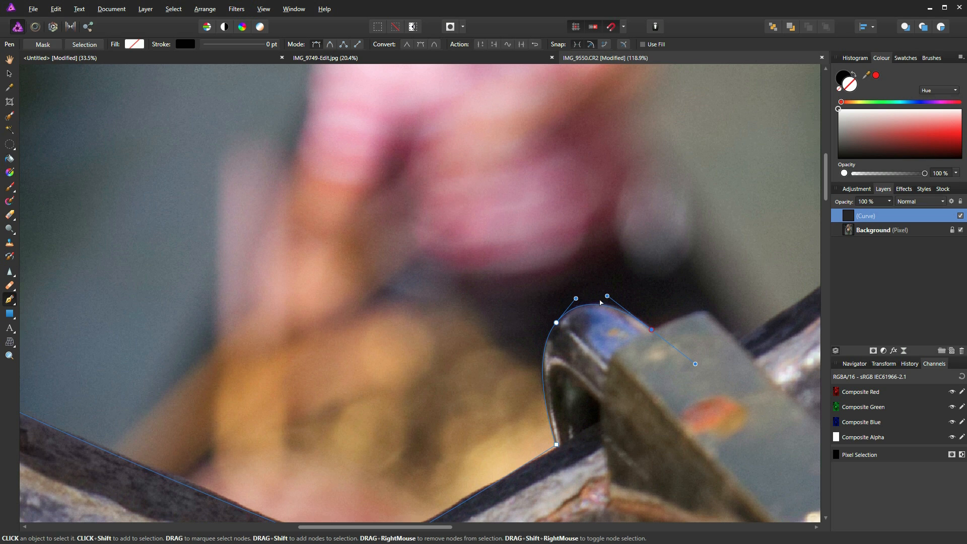
pyautogui.moveTo(607, 296); pyautogui.dragTo(605, 292)
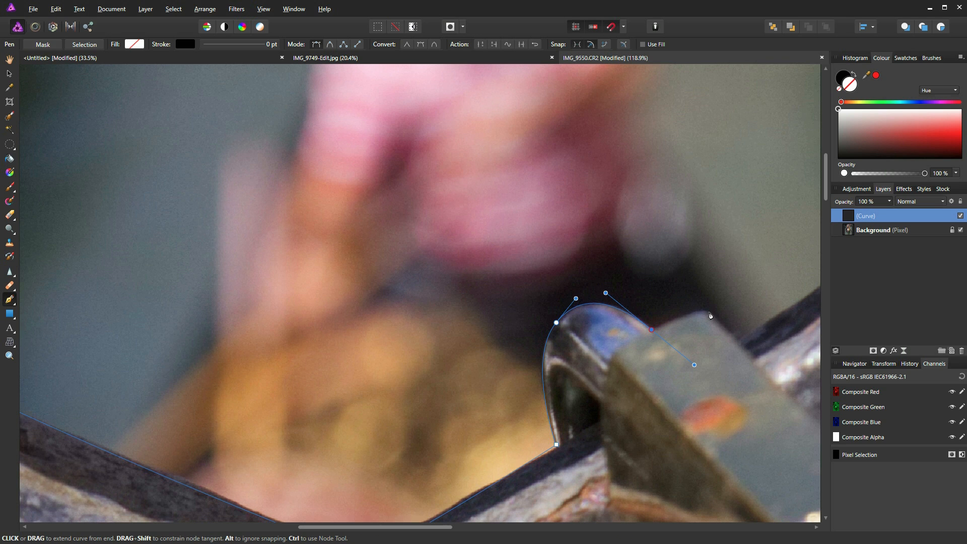
# Retract the end node's outgoing handle and extend the path along the upper padlock's top edge to its rounded corner.
pyautogui.moveTo(708, 313); pyautogui.dragTo(751, 306)
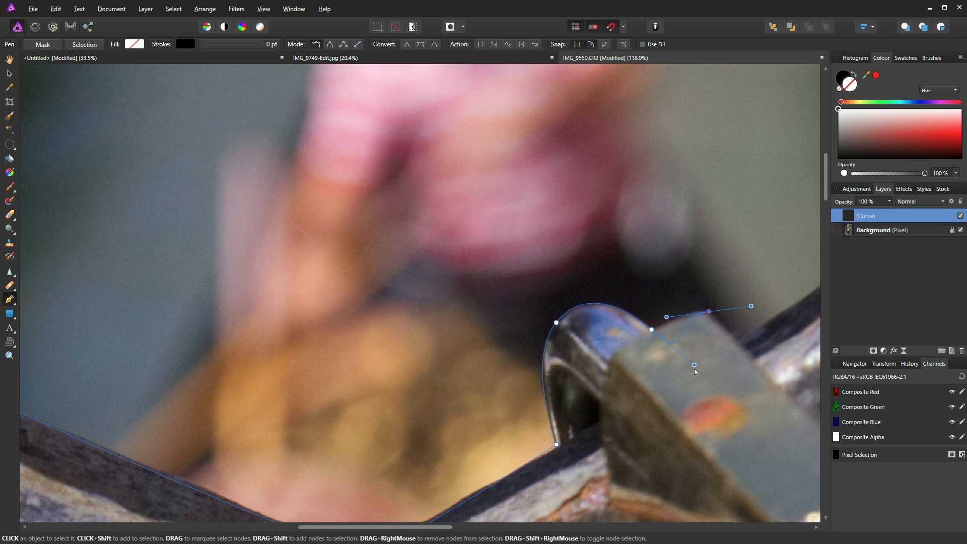
pyautogui.hotkey('ctrl', 'z')
pyautogui.click(652, 329)
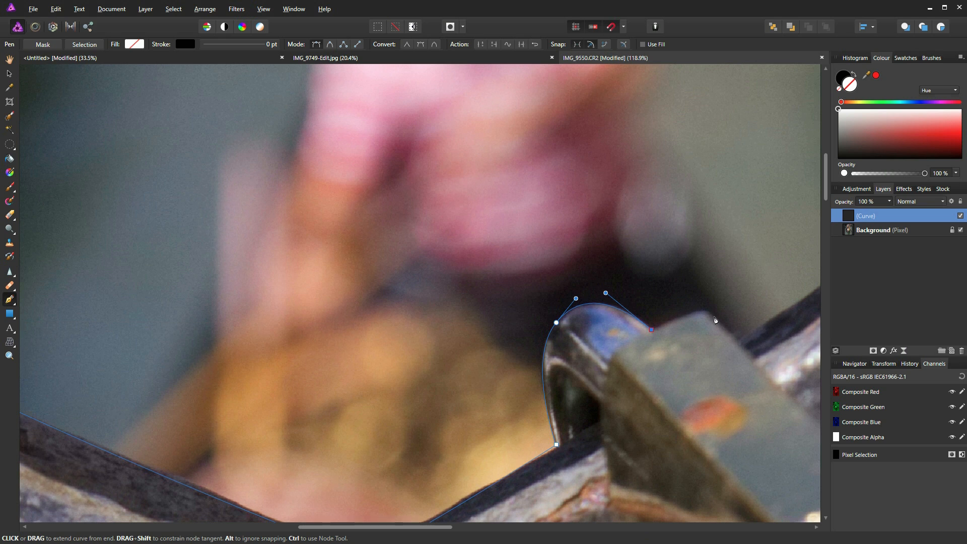
pyautogui.moveTo(712, 314); pyautogui.dragTo(724, 328)
# Continue the path along the upper-right railing bar to the photo's top border and route it outside the canvas above the bar.
pyautogui.press('space')
pyautogui.moveTo(766, 324); pyautogui.dragTo(616, 412)
pyautogui.scroll(-5, 617, 412)
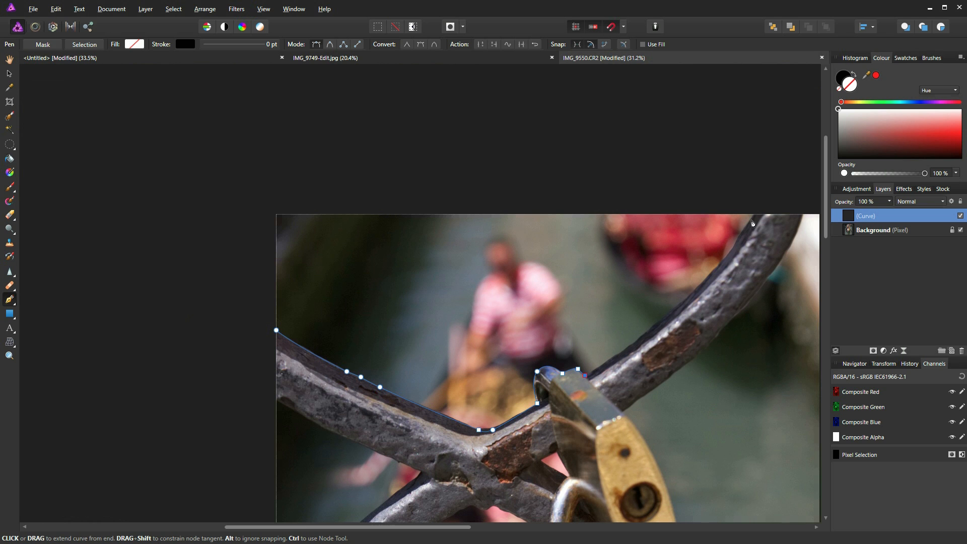
pyautogui.moveTo(753, 215); pyautogui.dragTo(779, 141)
pyautogui.click(775, 185)
pyautogui.click(804, 185)
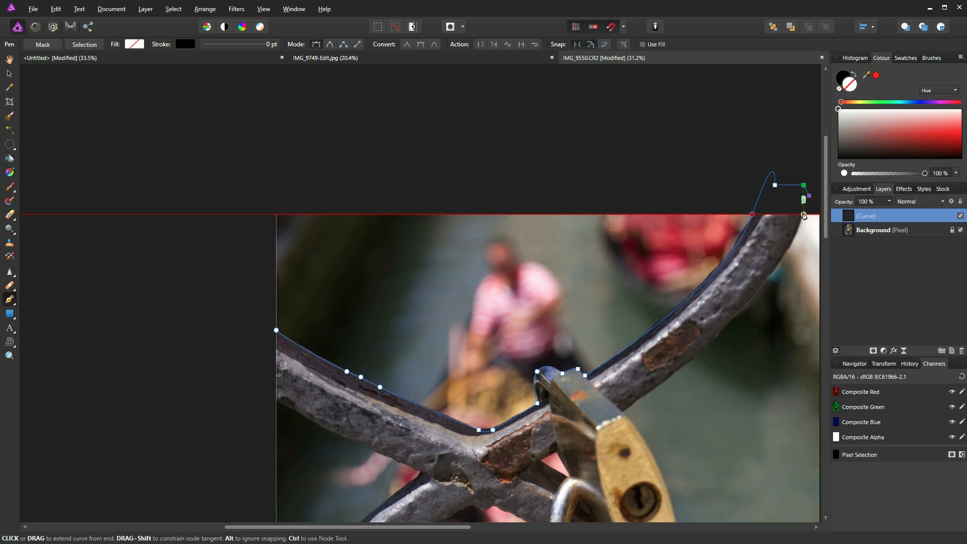
# Curve the path back along the upper-right bar's underside to the upper padlock and retract the end node's outgoing handle.
pyautogui.press('space')
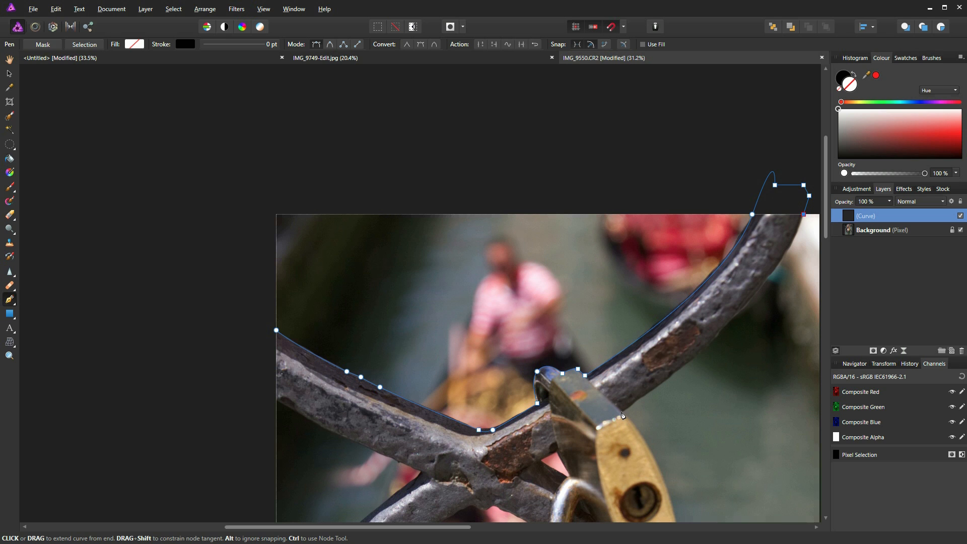
pyautogui.moveTo(622, 412); pyautogui.dragTo(756, 322)
pyautogui.scroll(6, 622, 421)
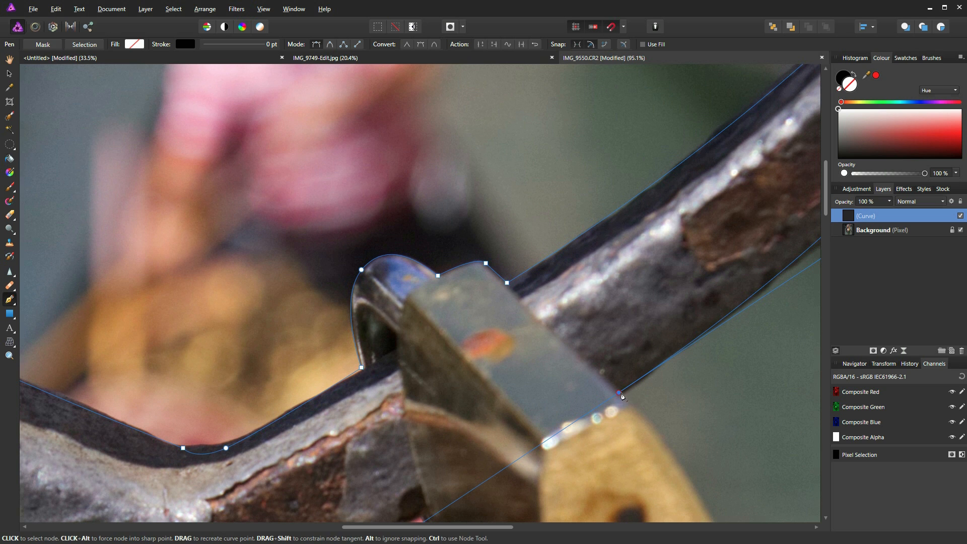
pyautogui.click(620, 394)
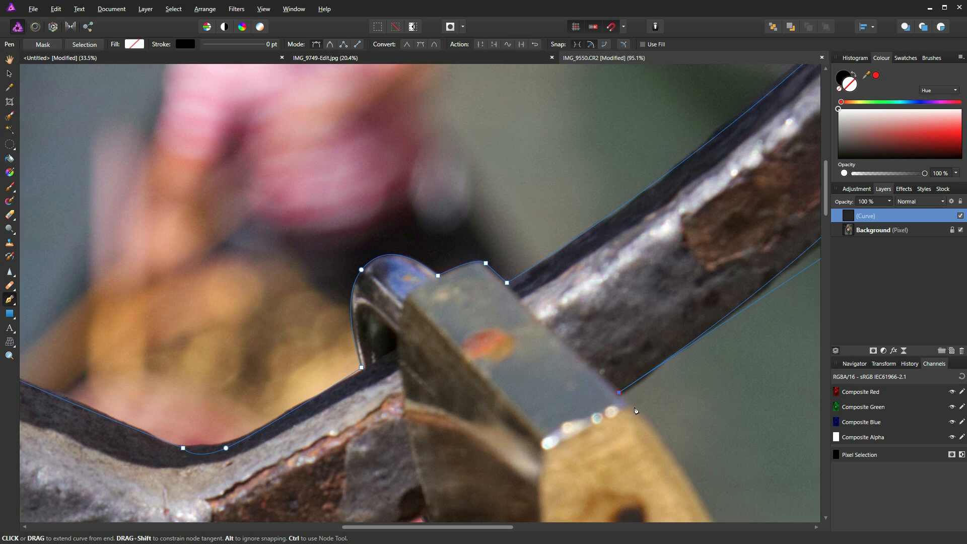
# Trace the upper padlock's right side down to the lower railing bar and retract the last node's outgoing handle.
pyautogui.moveTo(635, 407); pyautogui.dragTo(639, 418)
pyautogui.press('space')
pyautogui.moveTo(688, 472); pyautogui.dragTo(532, 90)
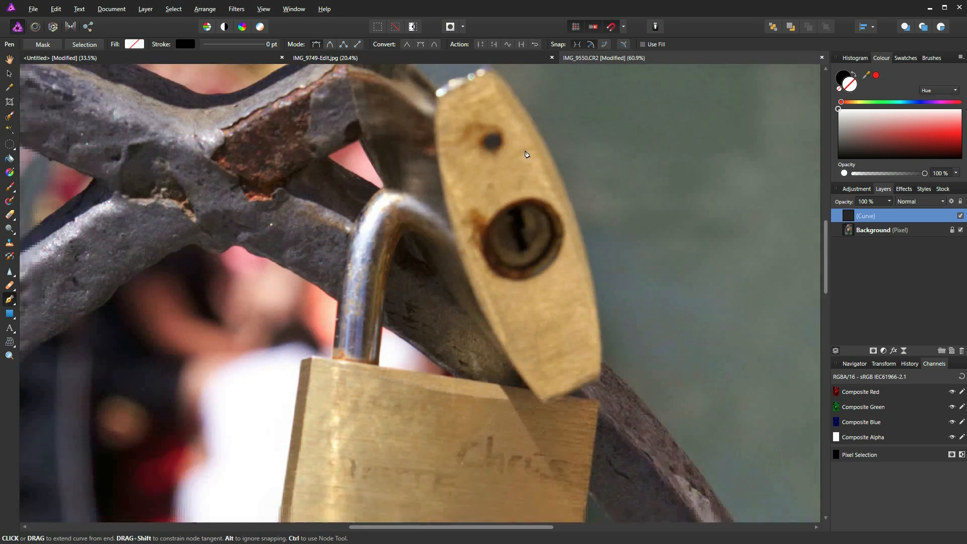
pyautogui.scroll(-4, 578, 272)
pyautogui.moveTo(586, 317); pyautogui.dragTo(594, 457)
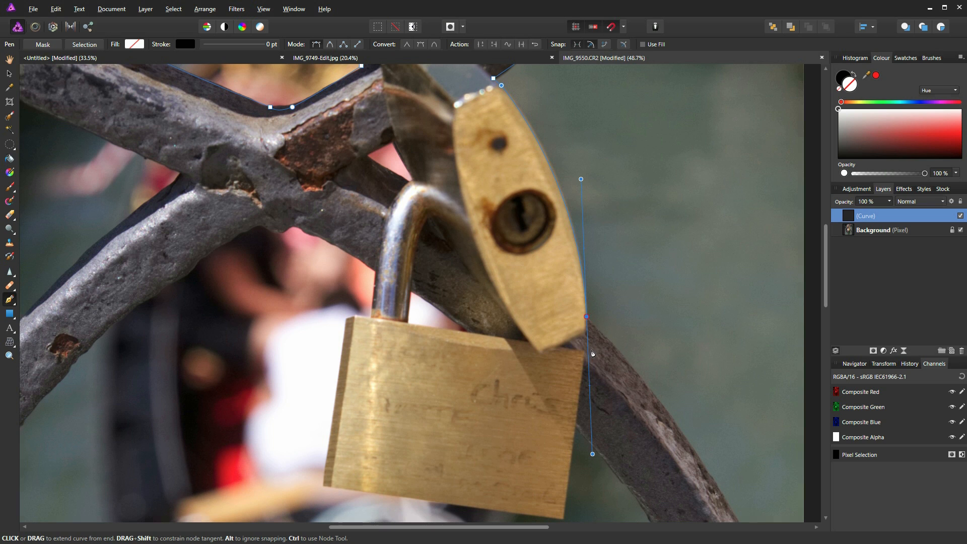
pyautogui.click(587, 318)
# Curve the path along the lower-right bar's outer edge to the photo's right border and route it outside the canvas to the bottom border.
pyautogui.moveTo(675, 451); pyautogui.dragTo(512, 244)
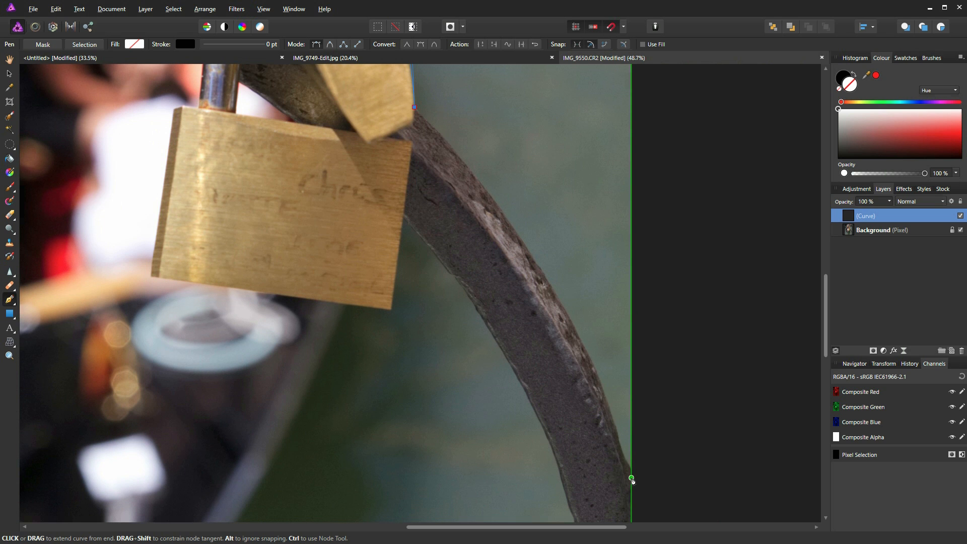
pyautogui.moveTo(632, 479); pyautogui.dragTo(640, 535)
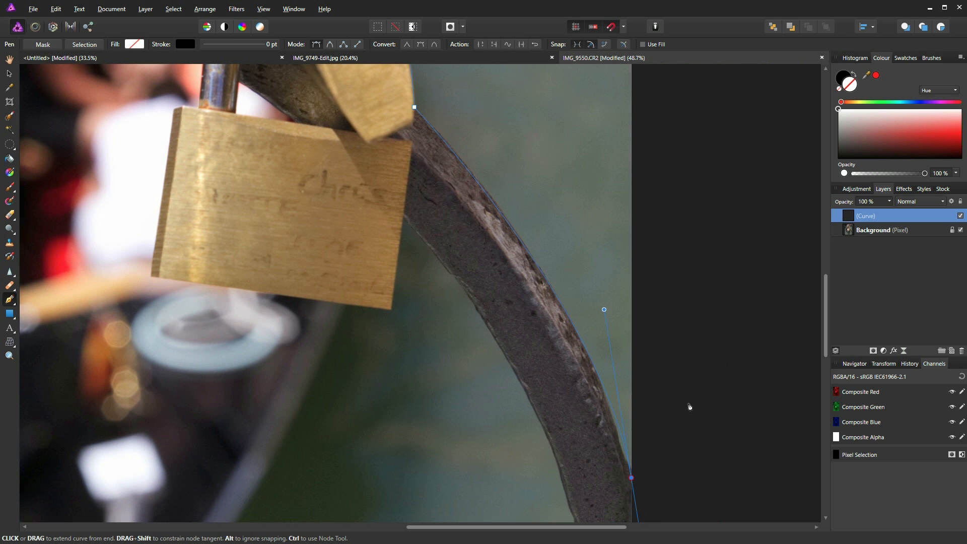
pyautogui.press('space')
pyautogui.moveTo(674, 438); pyautogui.dragTo(659, 97)
pyautogui.click(703, 364)
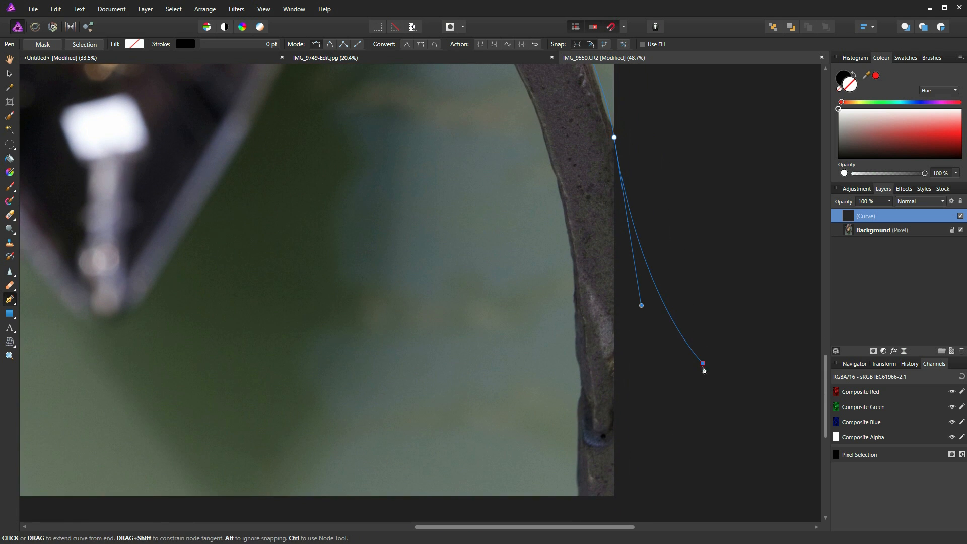
pyautogui.click(658, 476)
pyautogui.click(637, 513)
pyautogui.click(579, 497)
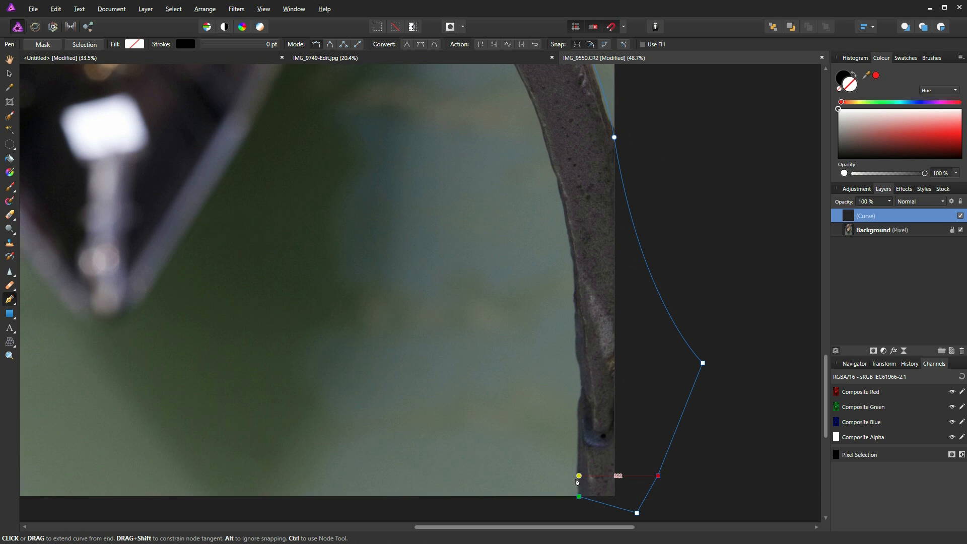
# Trace the lowest part of the lower-right bar's inner edge upward with closely spaced nodes and fit the notch node to the edge.
pyautogui.click(579, 476)
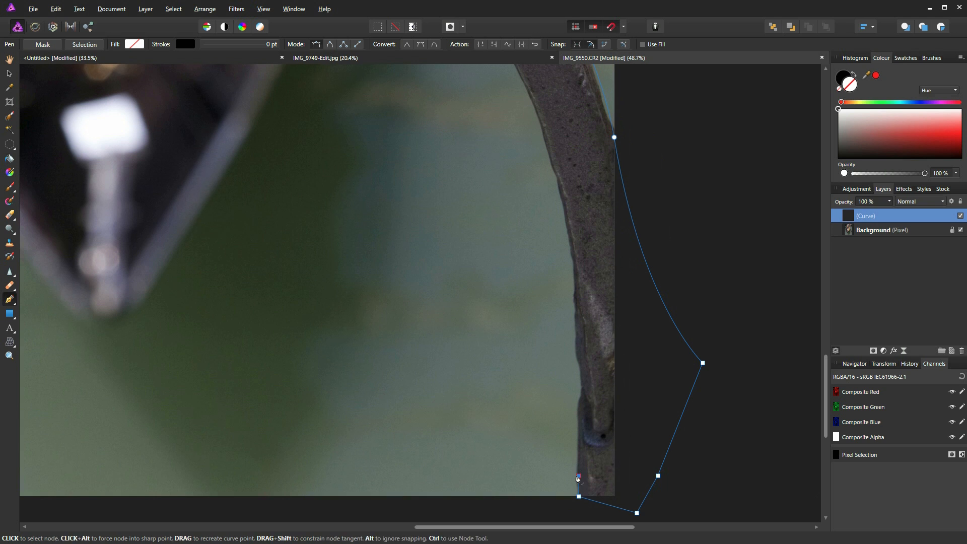
pyautogui.click(579, 409)
pyautogui.moveTo(583, 389); pyautogui.dragTo(590, 386)
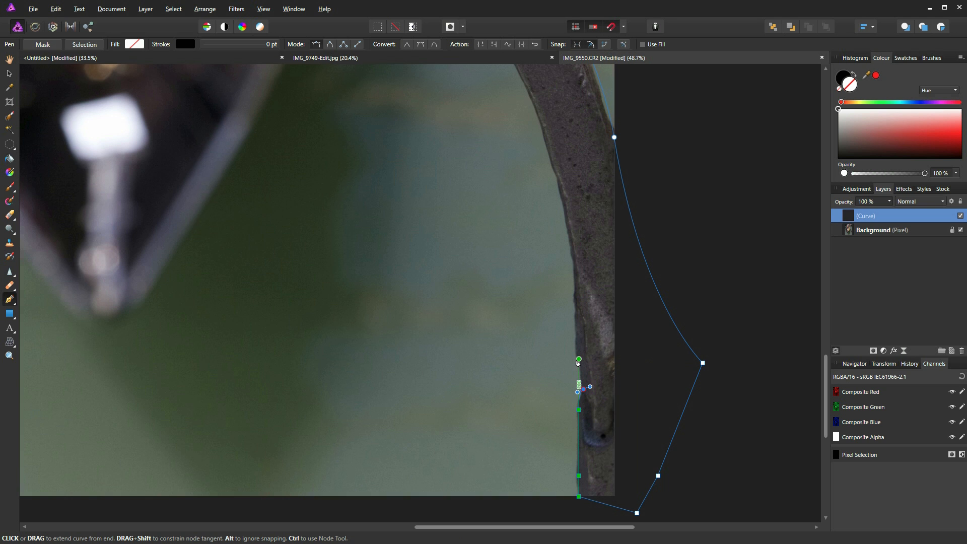
pyautogui.scroll(4, 575, 375)
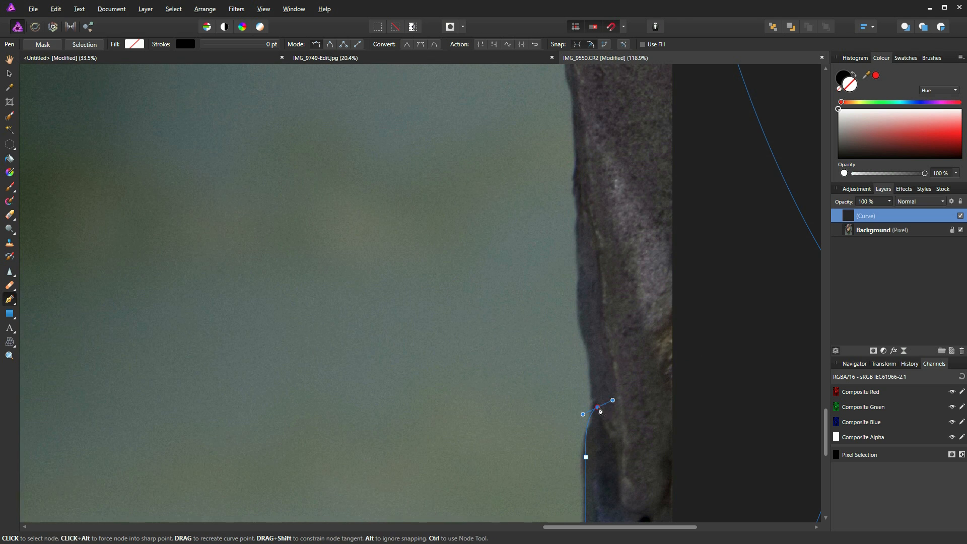
pyautogui.moveTo(578, 325); pyautogui.dragTo(561, 303)
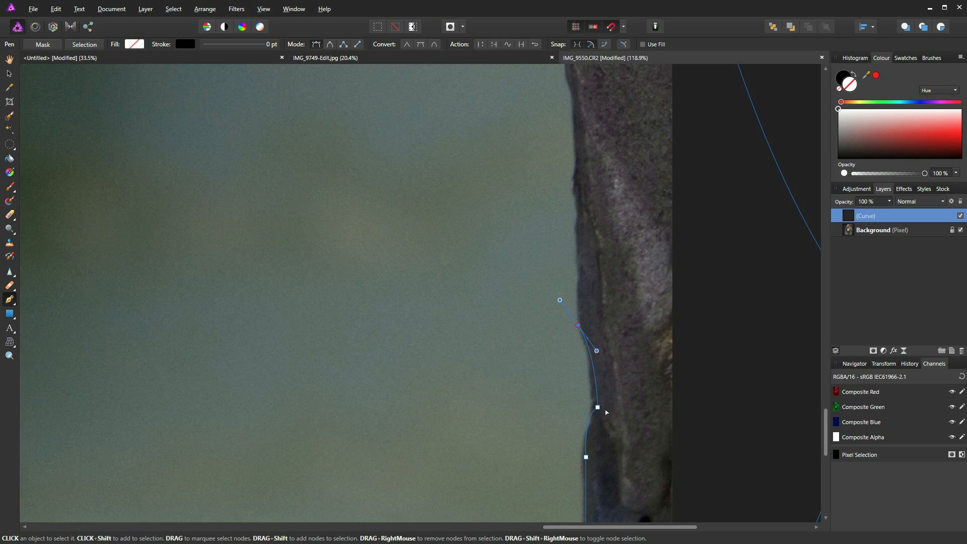
pyautogui.moveTo(599, 409); pyautogui.dragTo(595, 424)
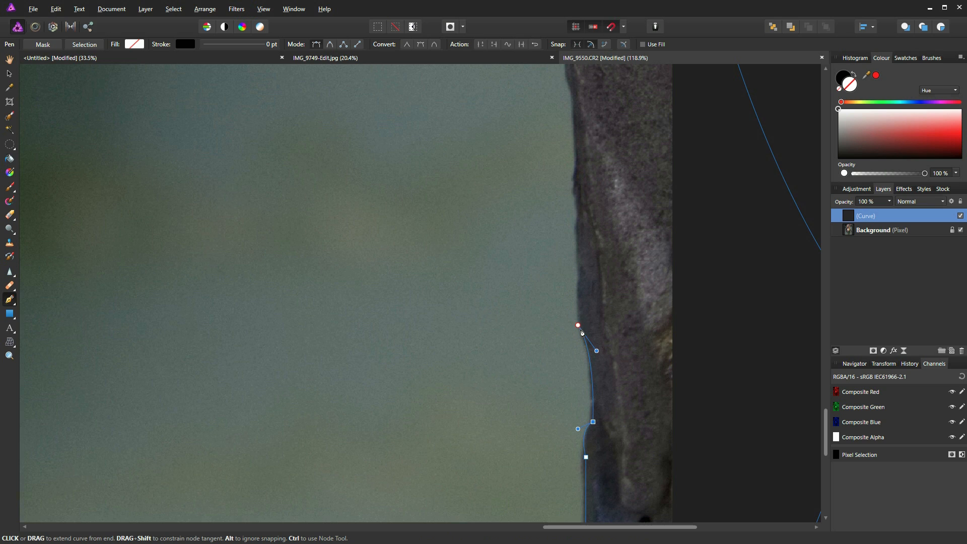
pyautogui.click(578, 163)
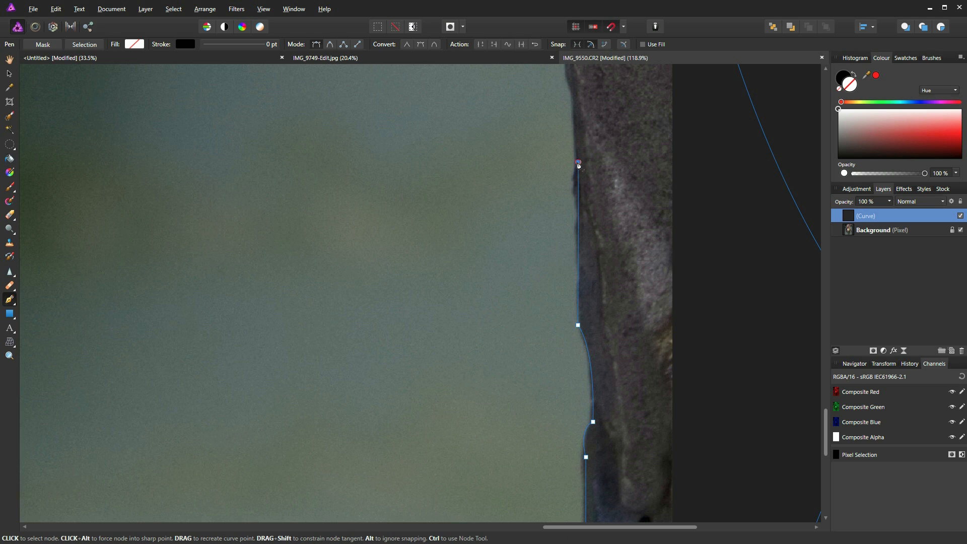
# Curve the path up the lower-right bar's inner edge to the large padlock's right side and retract the end node's outgoing handle.
pyautogui.scroll(-6, 577, 164)
pyautogui.press('space')
pyautogui.moveTo(540, 100); pyautogui.dragTo(598, 436)
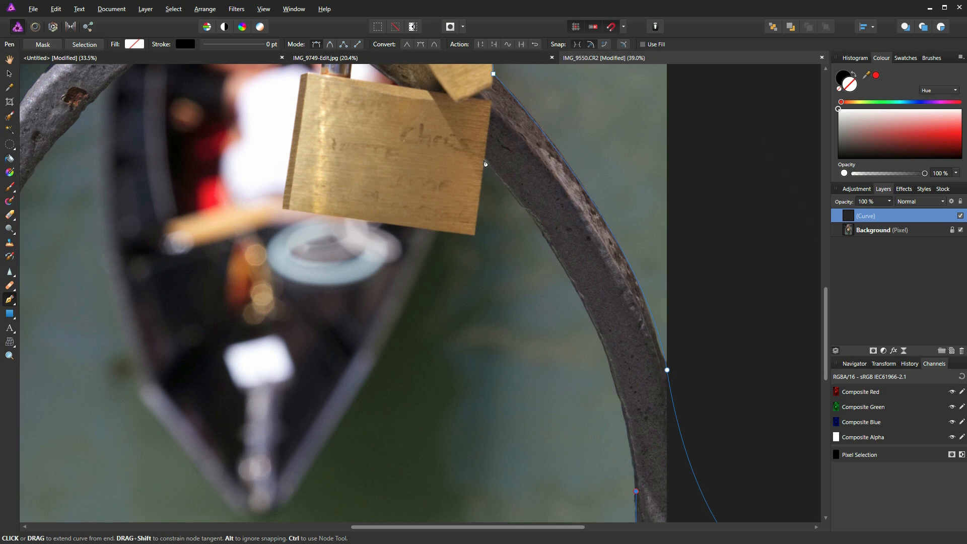
pyautogui.moveTo(488, 163); pyautogui.dragTo(335, 0)
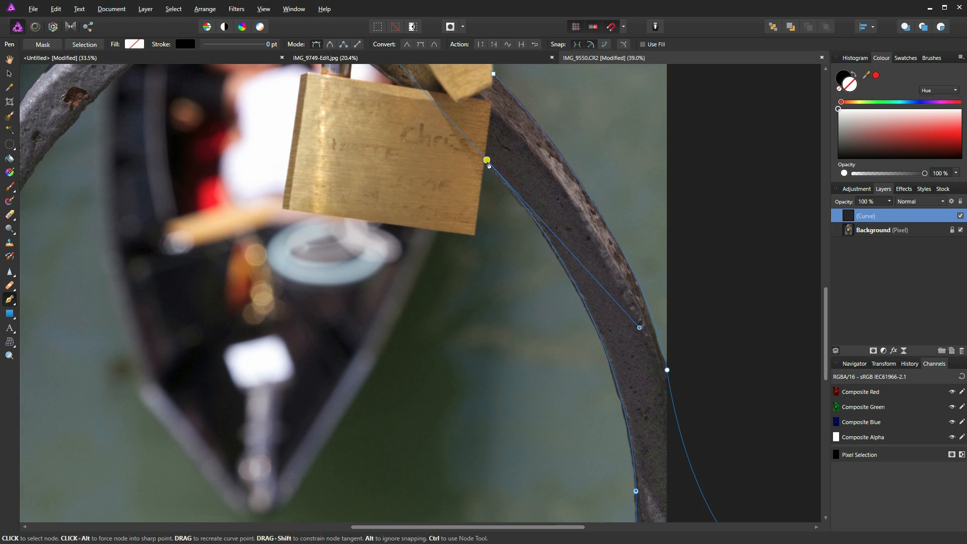
pyautogui.scroll(5, 484, 176)
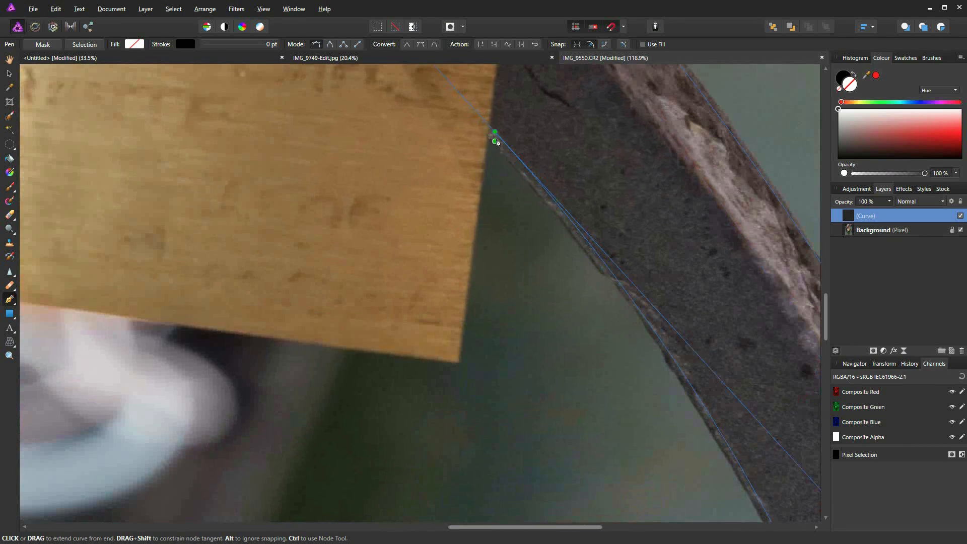
pyautogui.moveTo(495, 132); pyautogui.dragTo(489, 134)
# Trace the large padlock's right, bottom and left edges with straight segments, continuing around its upper-left corner to the shackle's base.
pyautogui.click(459, 362)
pyautogui.moveTo(281, 402); pyautogui.dragTo(634, 460)
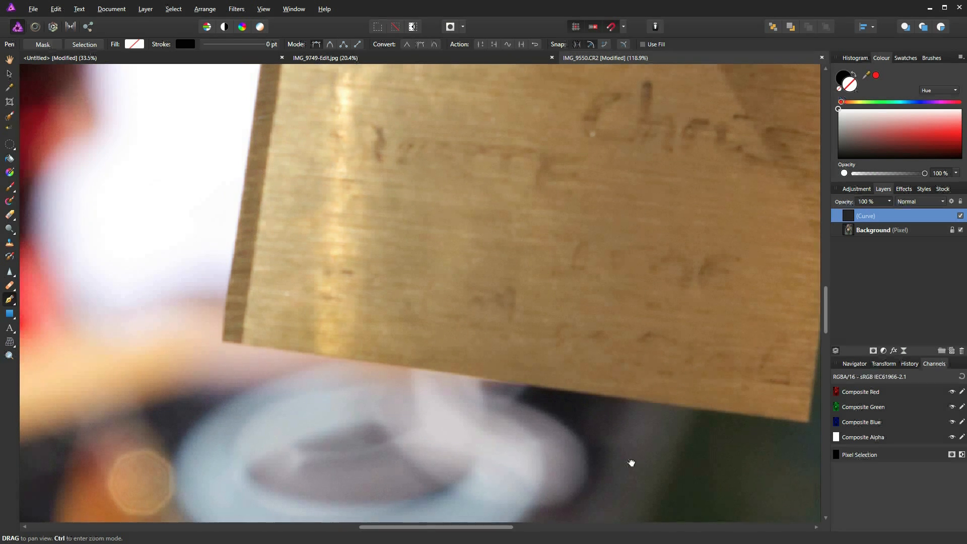
pyautogui.click(223, 340)
pyautogui.moveTo(309, 132); pyautogui.dragTo(302, 509)
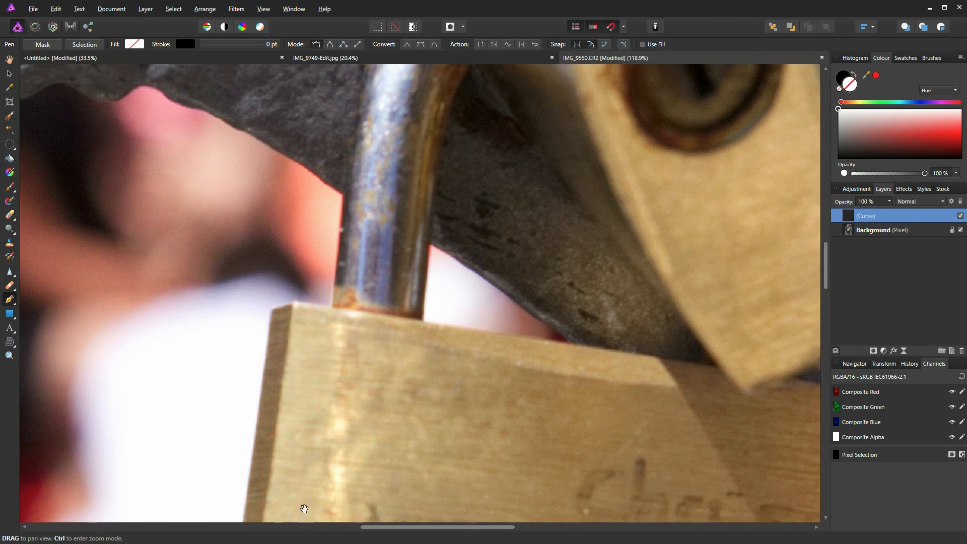
pyautogui.click(273, 312)
pyautogui.click(292, 301)
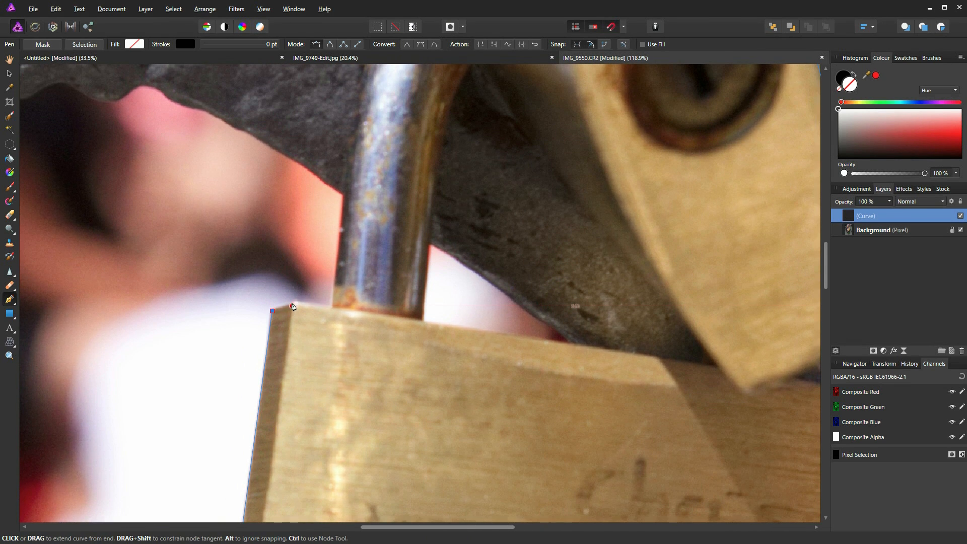
pyautogui.click(329, 307)
# Extend the path along the railing's underside to the top of the left arch and fit the nodes around the small bump.
pyautogui.scroll(-8, 264, 209)
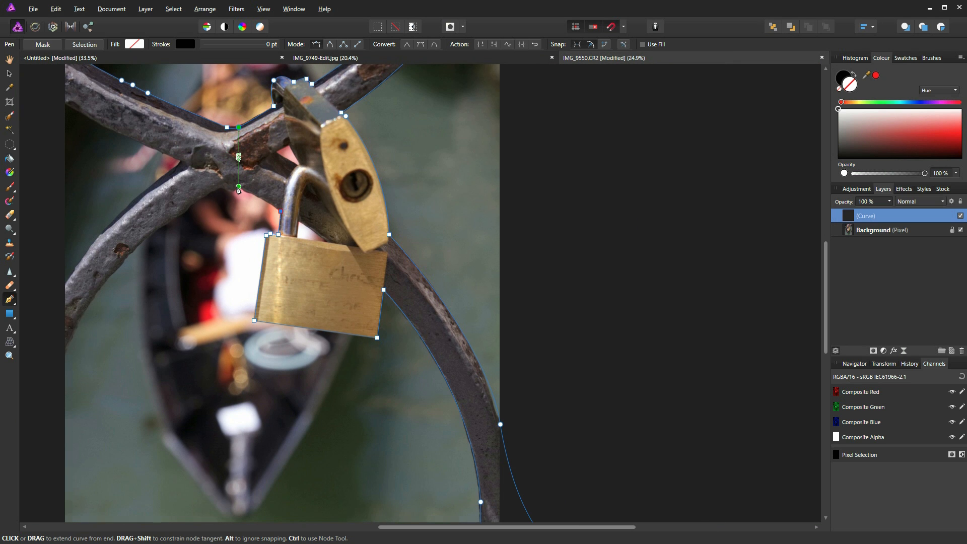
pyautogui.moveTo(238, 187); pyautogui.dragTo(216, 179)
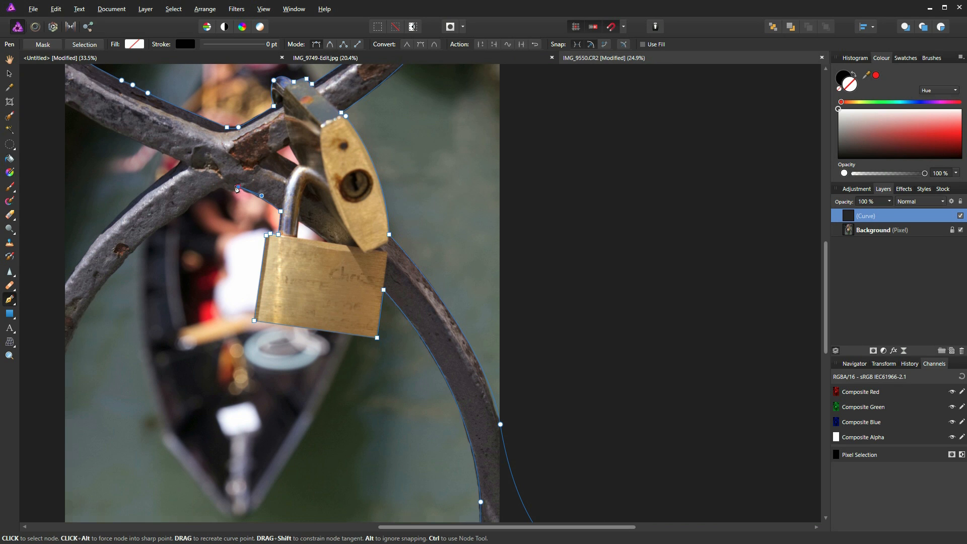
pyautogui.scroll(6, 223, 189)
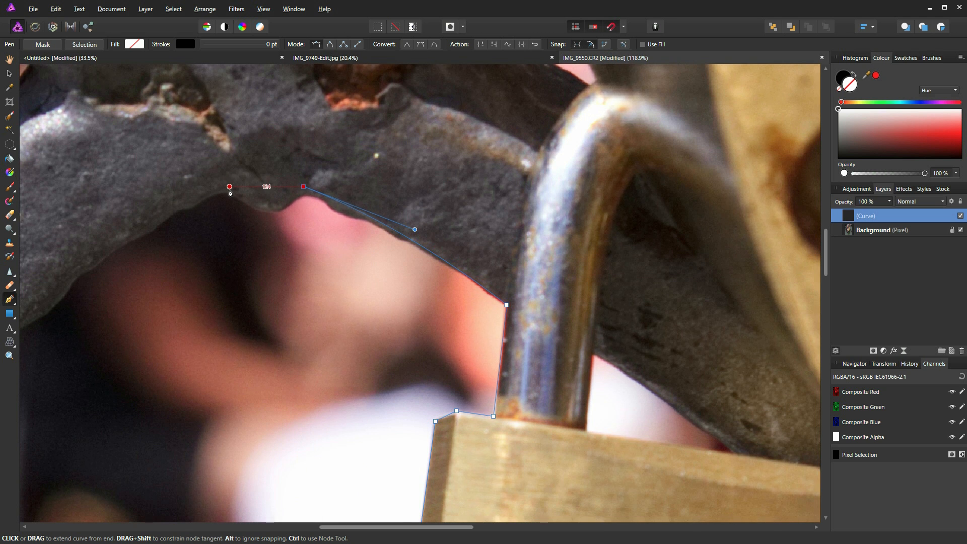
pyautogui.moveTo(229, 187); pyautogui.dragTo(184, 137)
pyautogui.moveTo(305, 192); pyautogui.dragTo(304, 193)
# Curve the path down the lower-left bar's inner edge from the arch top to the photo's left border.
pyautogui.scroll(-5, 155, 287)
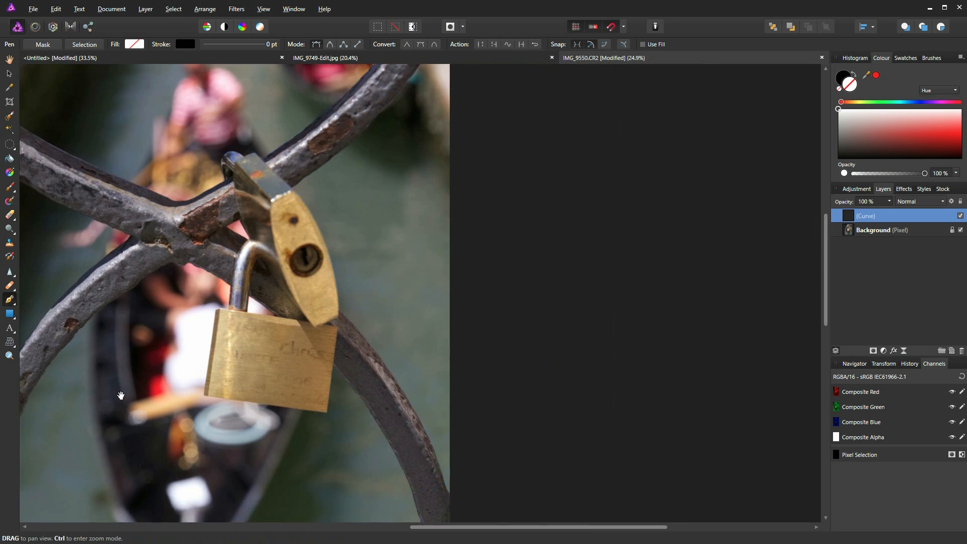
pyautogui.moveTo(121, 395); pyautogui.dragTo(325, 255)
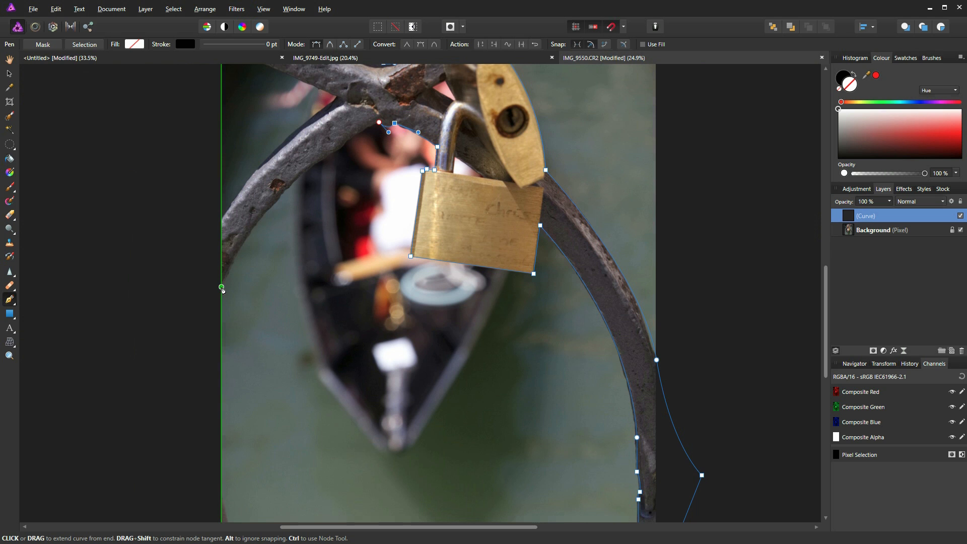
pyautogui.moveTo(221, 287); pyautogui.dragTo(210, 344)
pyautogui.hotkey('ctrl', 'z')
pyautogui.scroll(1, 221, 286)
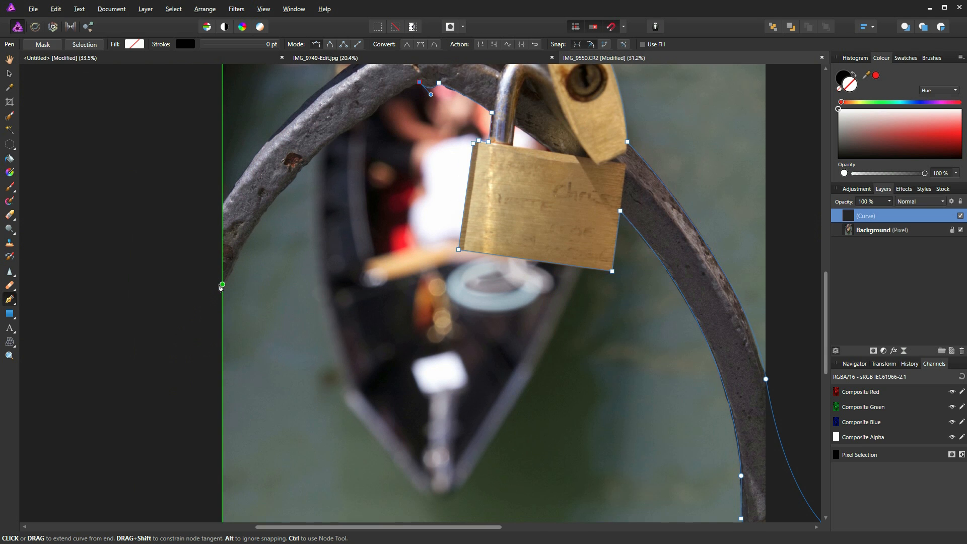
pyautogui.moveTo(222, 285); pyautogui.dragTo(145, 445)
# Loop the path outside the photo with two corner nodes and bring it back to the lower-left bar's outer edge at the border.
pyautogui.click(168, 271)
pyautogui.click(197, 218)
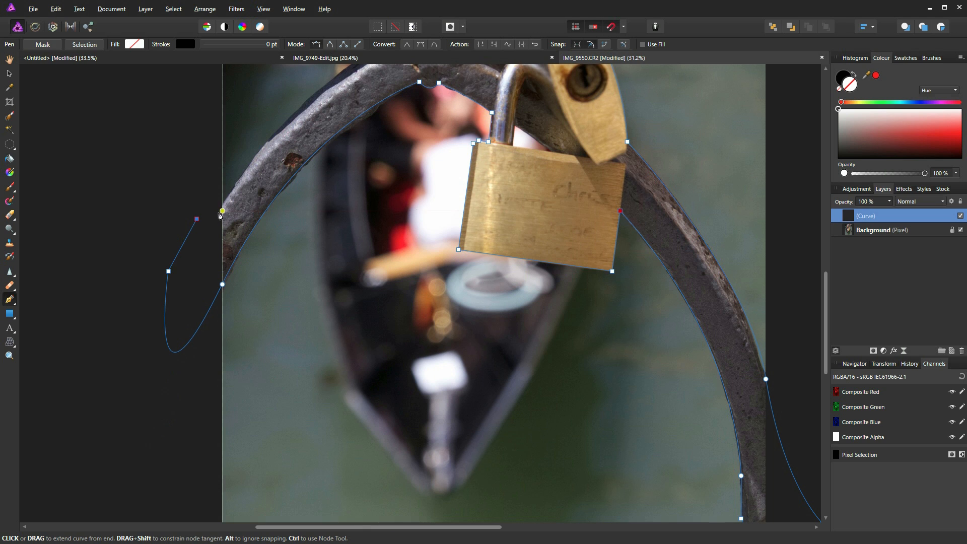
pyautogui.click(222, 205)
# Curve the path up the lower-left bar's outer edge to the junction with the upper-left bar and seat the node in the corner.
pyautogui.scroll(-2, 243, 182)
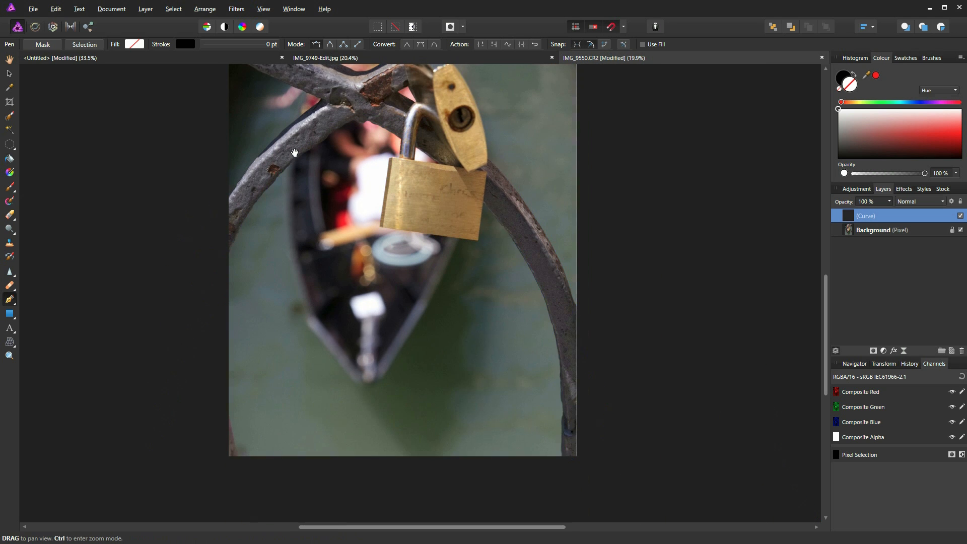
pyautogui.moveTo(294, 153); pyautogui.dragTo(288, 202)
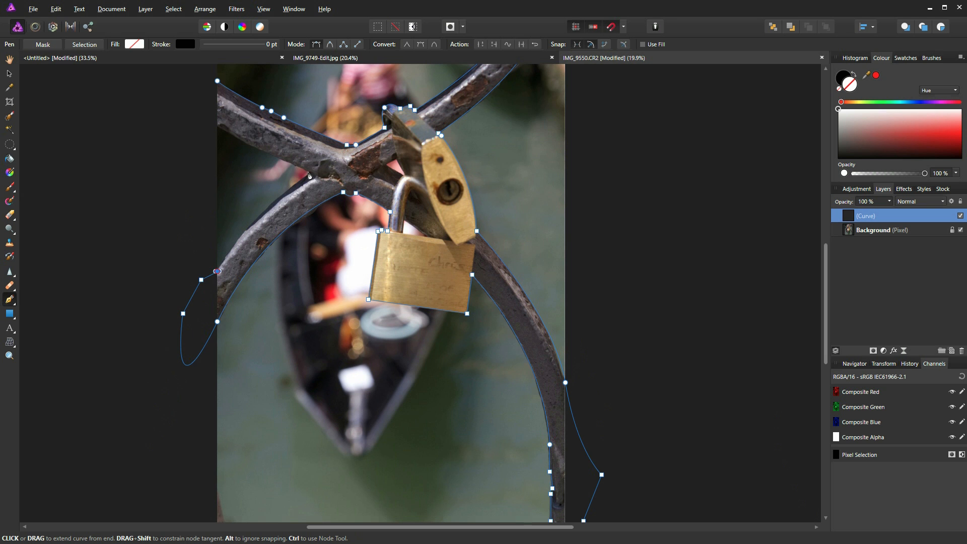
pyautogui.scroll(3, 310, 176)
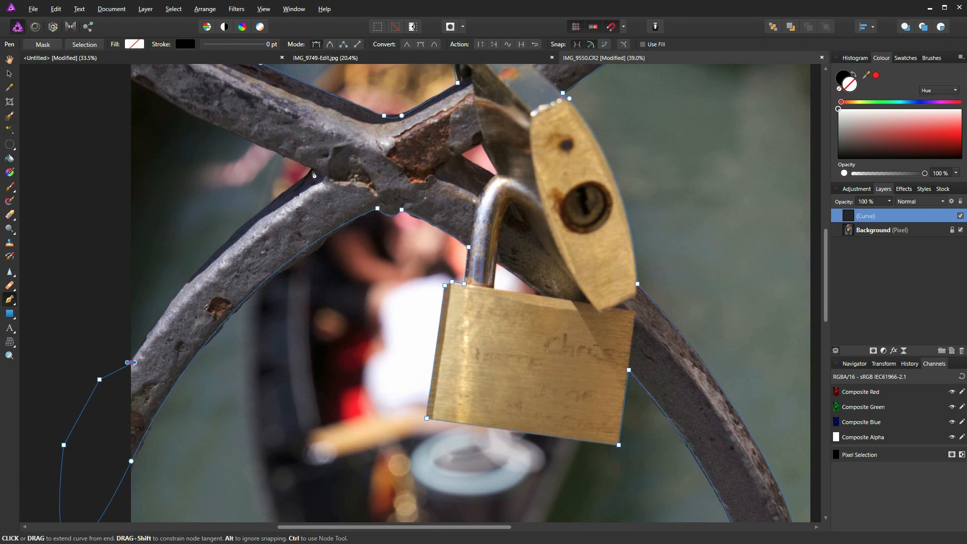
pyautogui.moveTo(313, 170); pyautogui.dragTo(419, 102)
pyautogui.scroll(3, 311, 179)
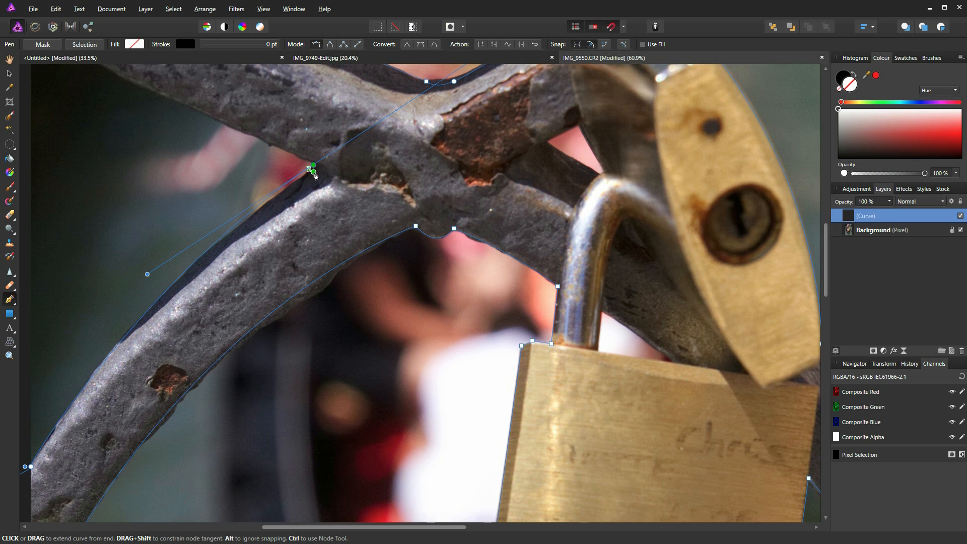
pyautogui.moveTo(315, 167); pyautogui.dragTo(318, 169)
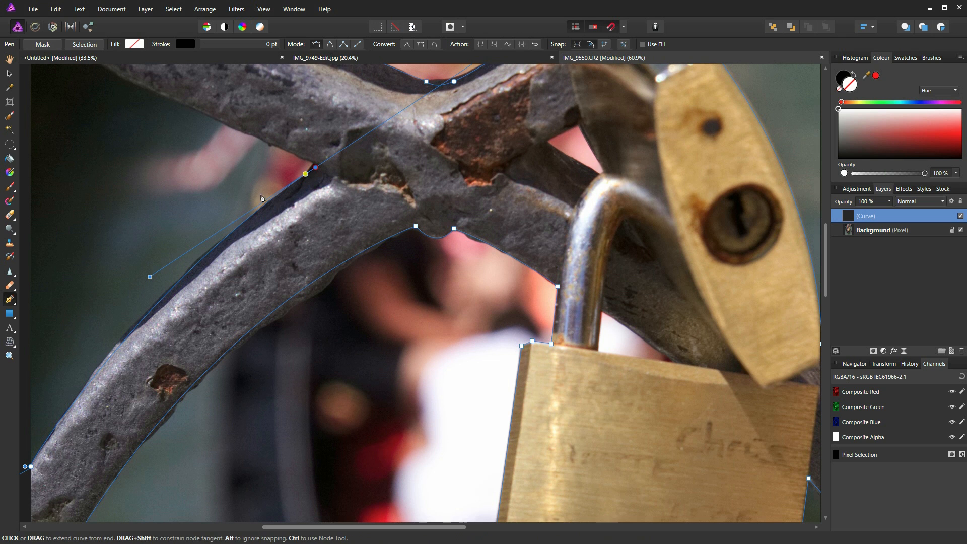
# Fit the curve to the lower-left bar's outer edge by adjusting the junction node's handle and the nodes at both ends.
pyautogui.moveTo(150, 277); pyautogui.dragTo(124, 296)
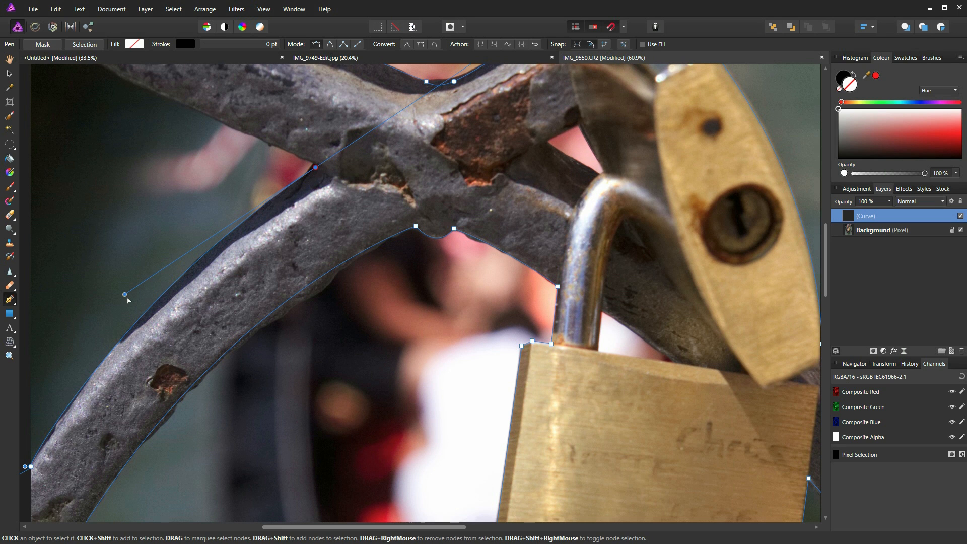
pyautogui.moveTo(124, 294); pyautogui.dragTo(127, 297)
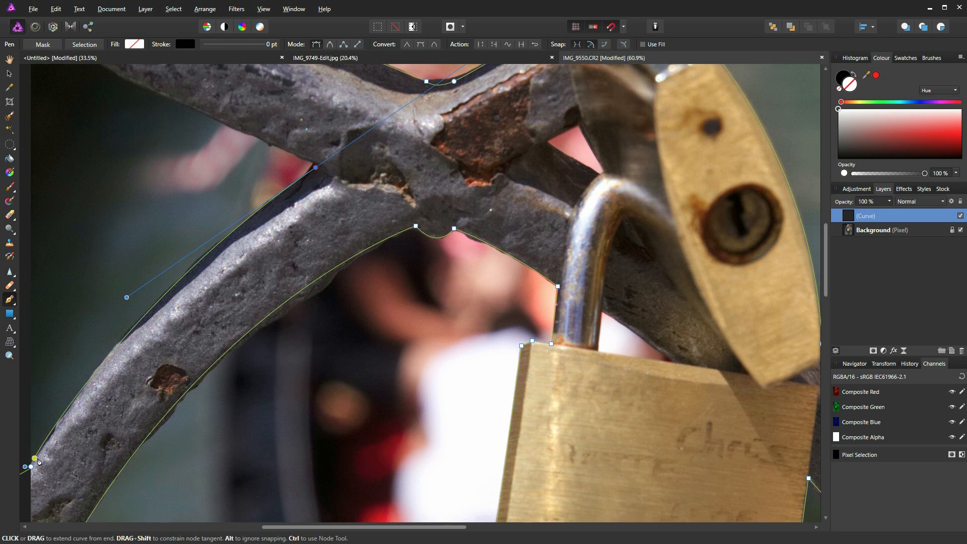
pyautogui.moveTo(30, 467); pyautogui.dragTo(30, 471)
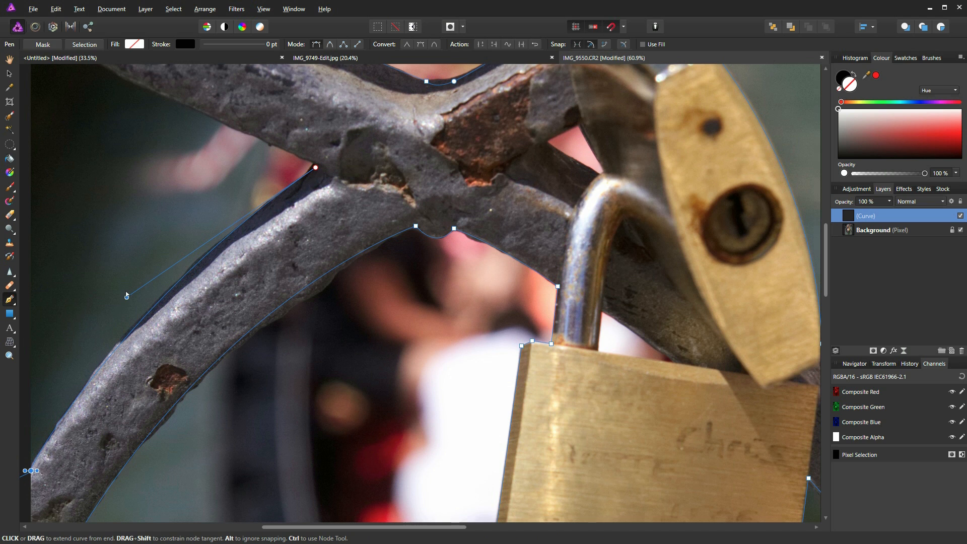
pyautogui.moveTo(126, 295); pyautogui.dragTo(123, 300)
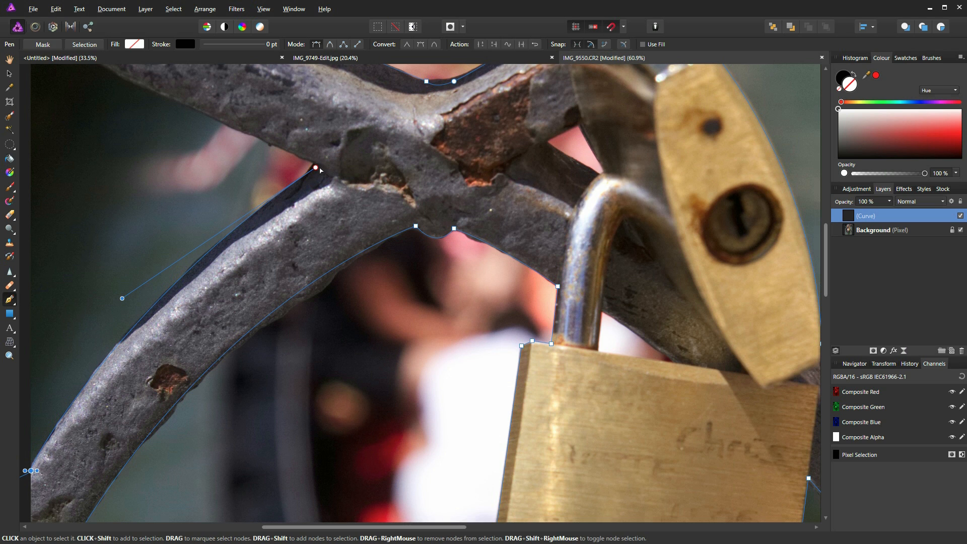
pyautogui.moveTo(316, 168); pyautogui.dragTo(318, 166)
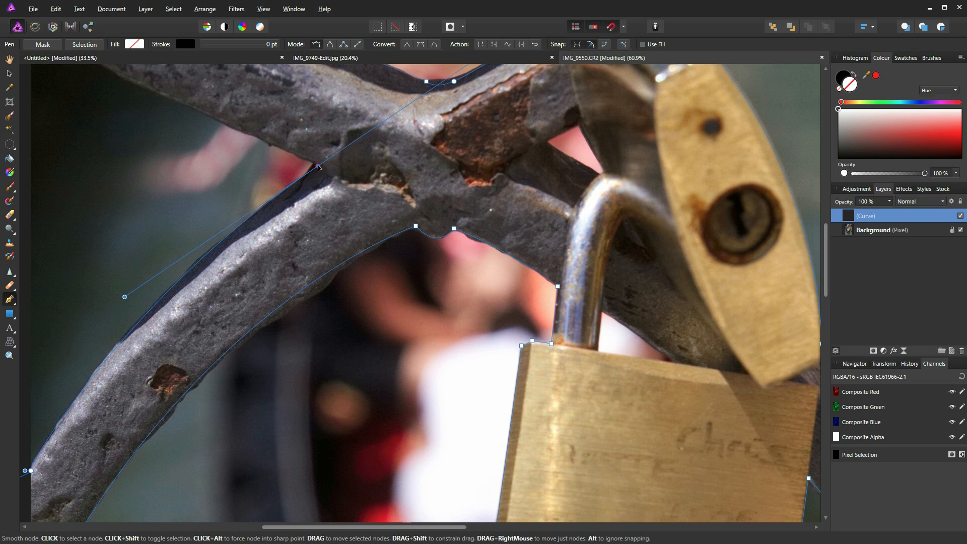
# Retract the junction node's outgoing handle and curve the path along the upper-left bar's lower edge to the photo's left border.
pyautogui.moveTo(212, 132); pyautogui.dragTo(324, 253)
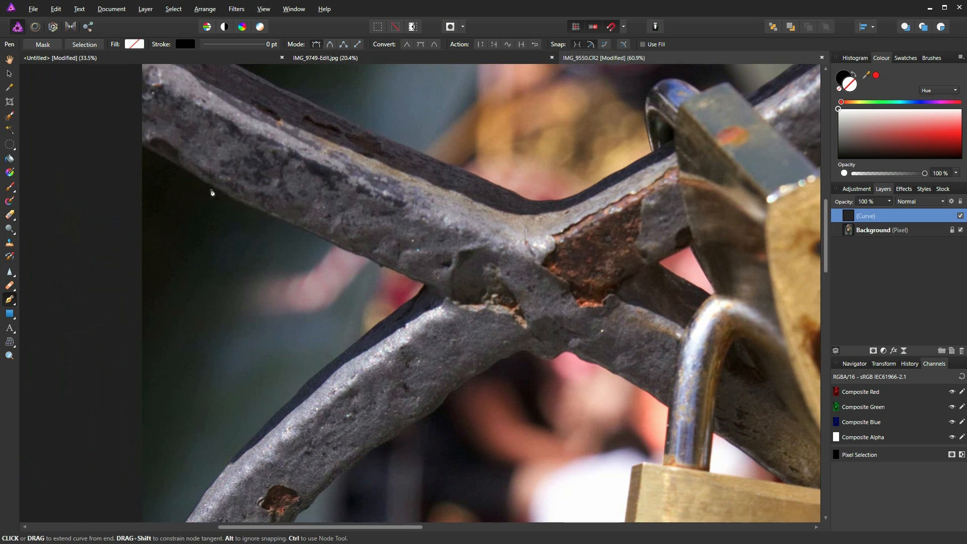
pyautogui.click(431, 288)
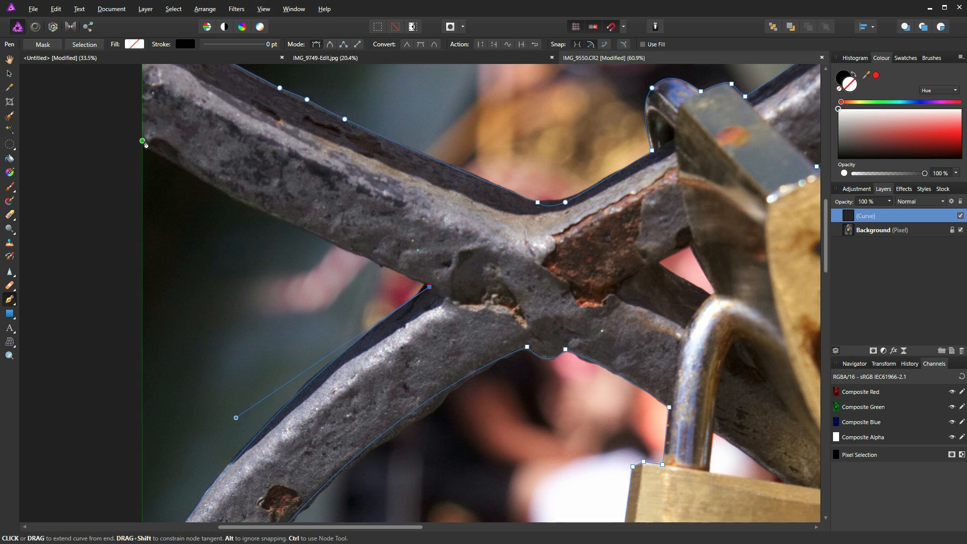
pyautogui.moveTo(143, 141); pyautogui.dragTo(38, 74)
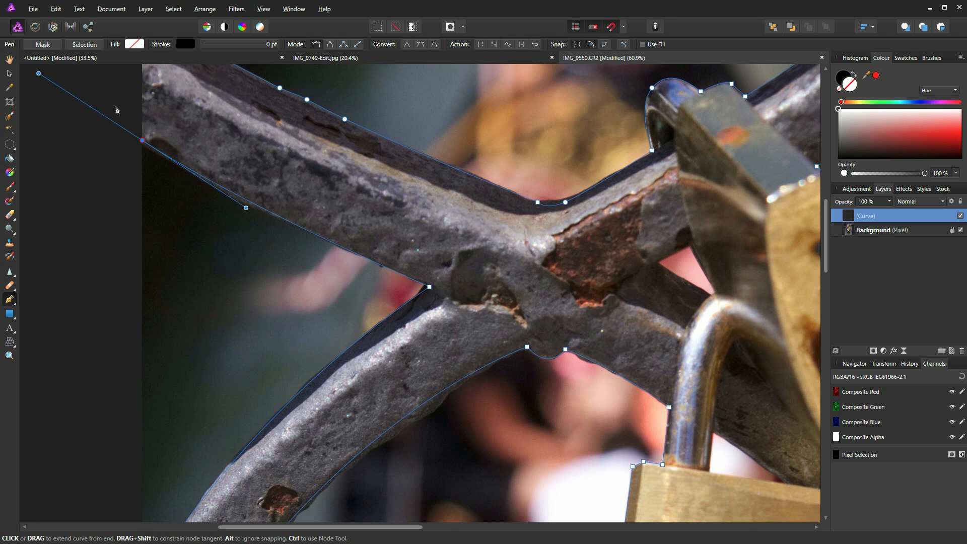
# Route the path outside the photo's left border and close it at the start node on the upper-left bar's upper edge.
pyautogui.scroll(-1, 119, 143)
pyautogui.press('space')
pyautogui.moveTo(125, 105); pyautogui.dragTo(146, 217)
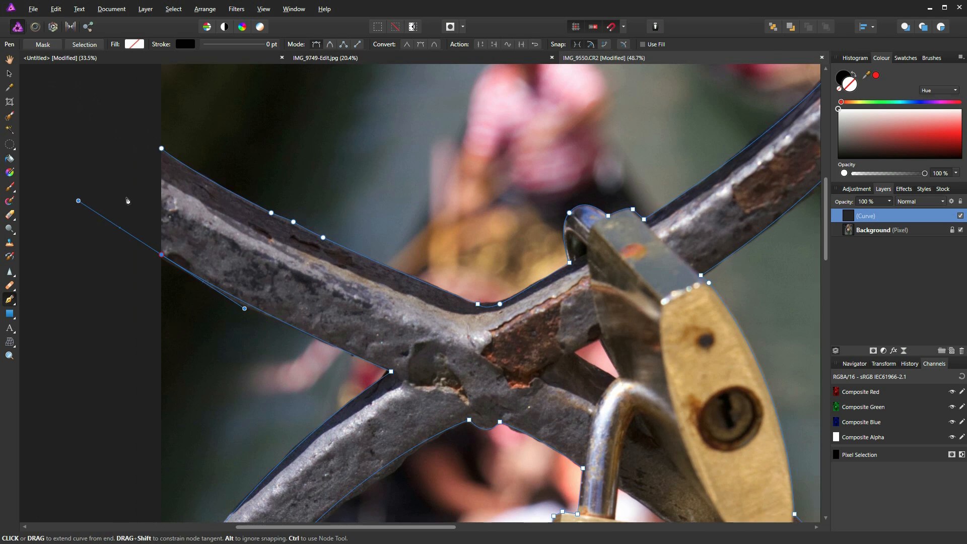
pyautogui.click(161, 150)
pyautogui.scroll(-4, 654, 319)
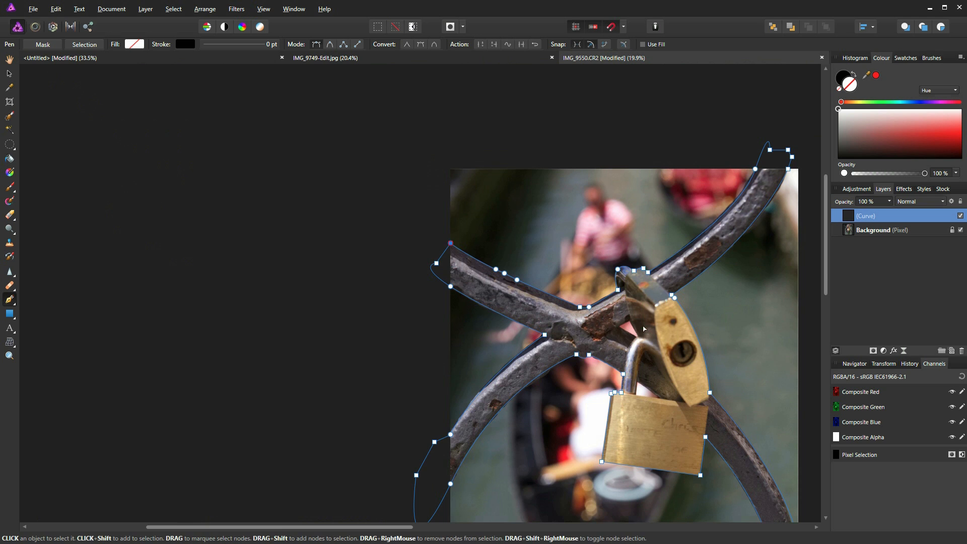
pyautogui.scroll(-1, 648, 332)
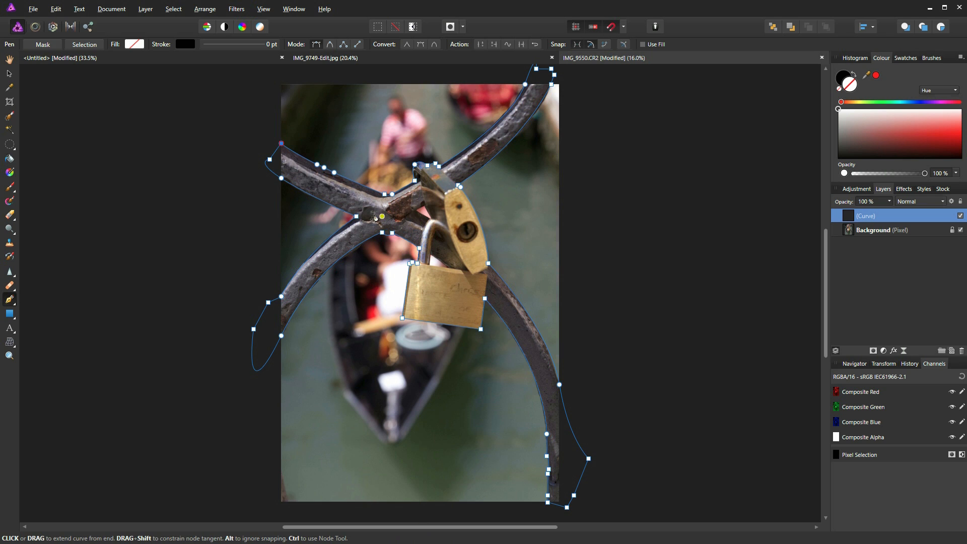
# Add nodes to the closed path along the lower-left bar's inner edge below the arch top and align them around the uneven bulge.
pyautogui.scroll(3, 355, 208)
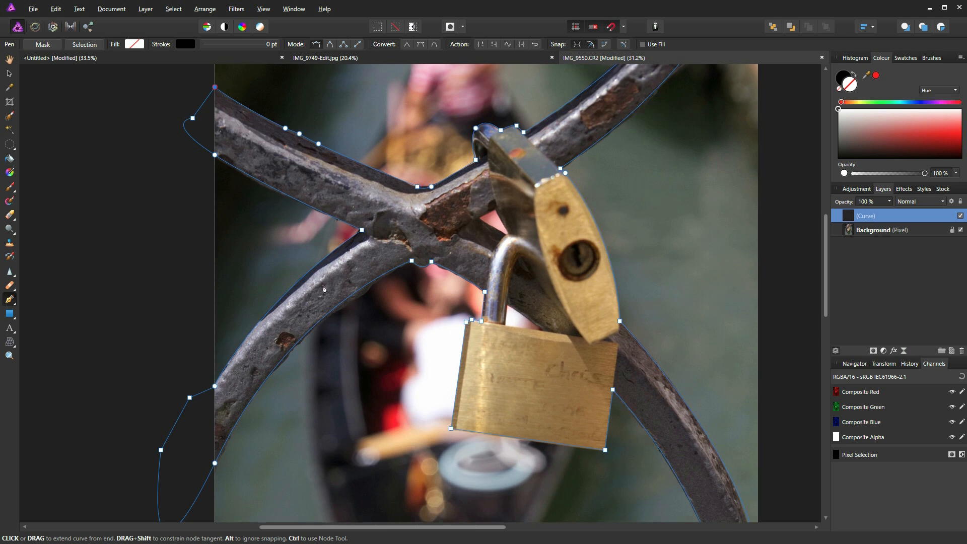
pyautogui.scroll(2, 357, 216)
pyautogui.scroll(2, 328, 303)
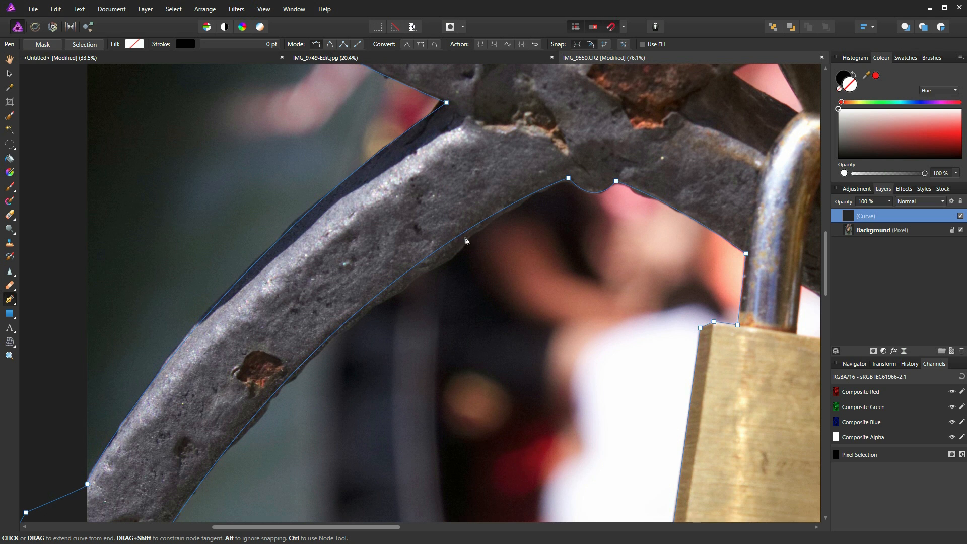
pyautogui.click(486, 219)
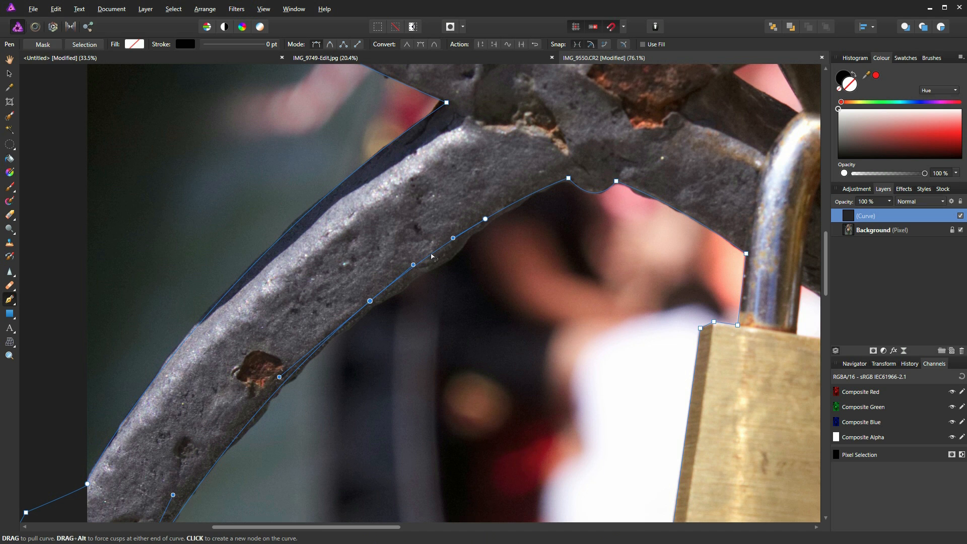
pyautogui.click(371, 302)
pyautogui.moveTo(372, 303); pyautogui.dragTo(371, 303)
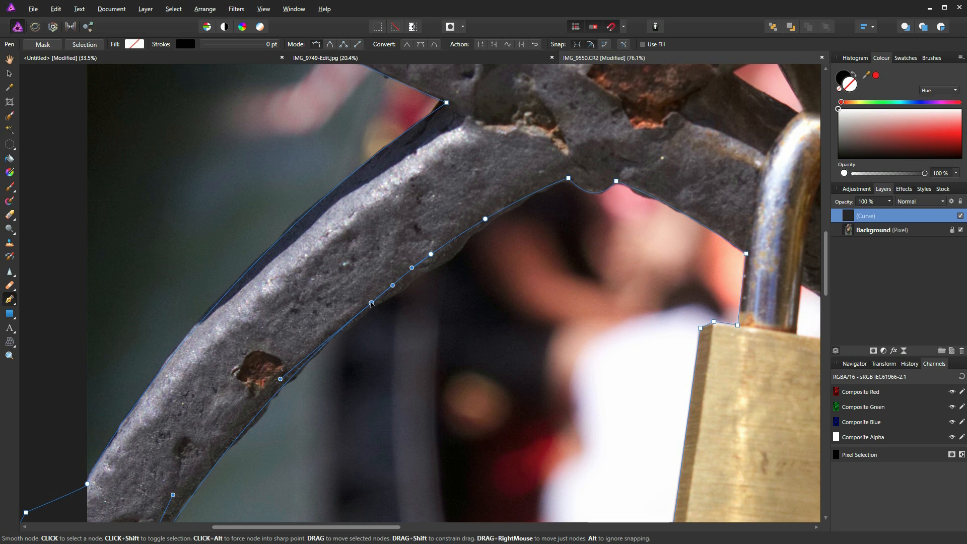
pyautogui.moveTo(486, 220); pyautogui.dragTo(478, 228)
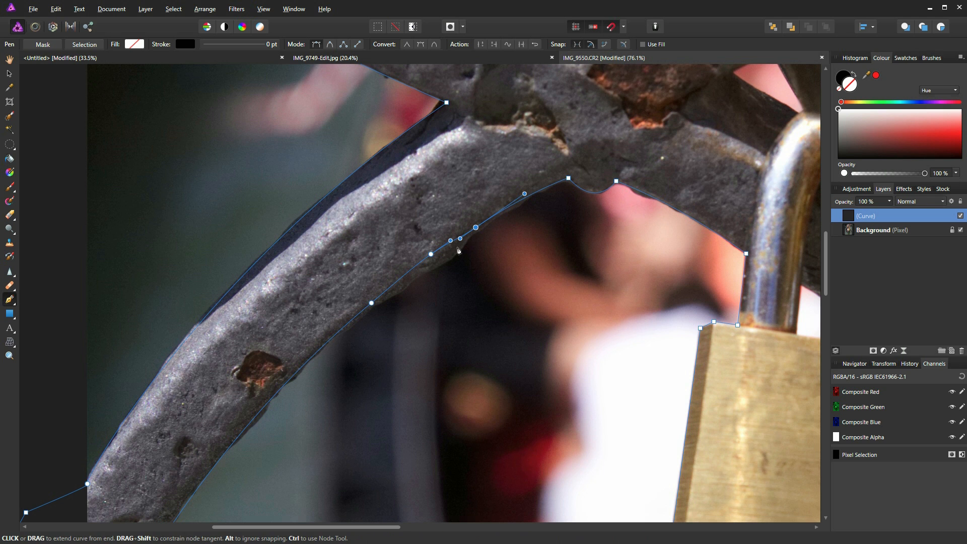
# Pull the path out to the bulge on the lower-left bar's inner edge, adding two more nodes and fine-tuning the surrounding ones.
pyautogui.scroll(2, 453, 252)
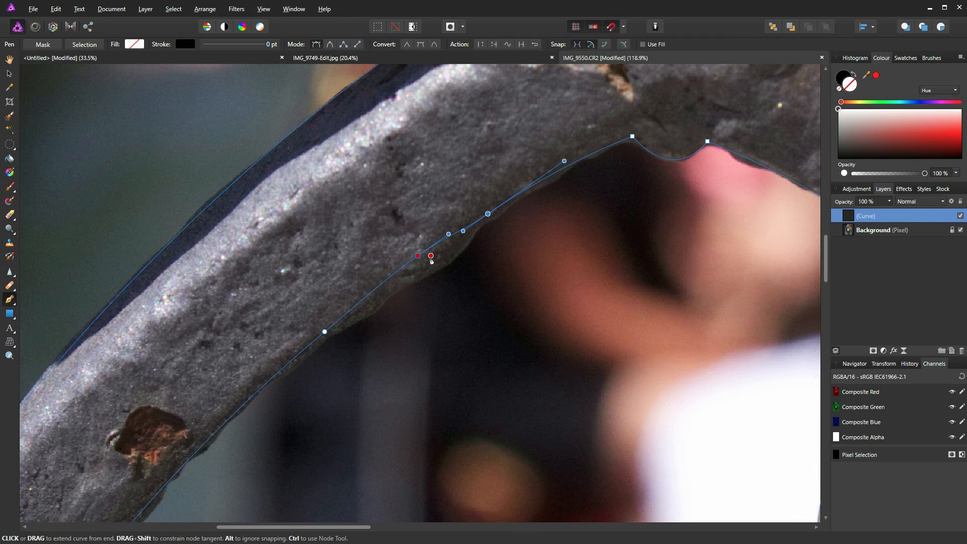
pyautogui.moveTo(418, 256); pyautogui.dragTo(447, 264)
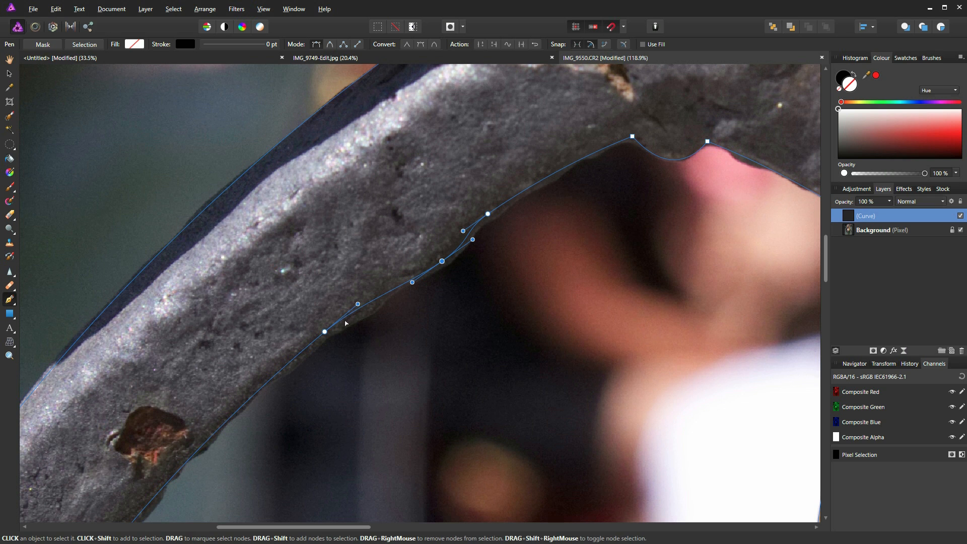
pyautogui.click(367, 304)
pyautogui.moveTo(366, 304); pyautogui.dragTo(365, 314)
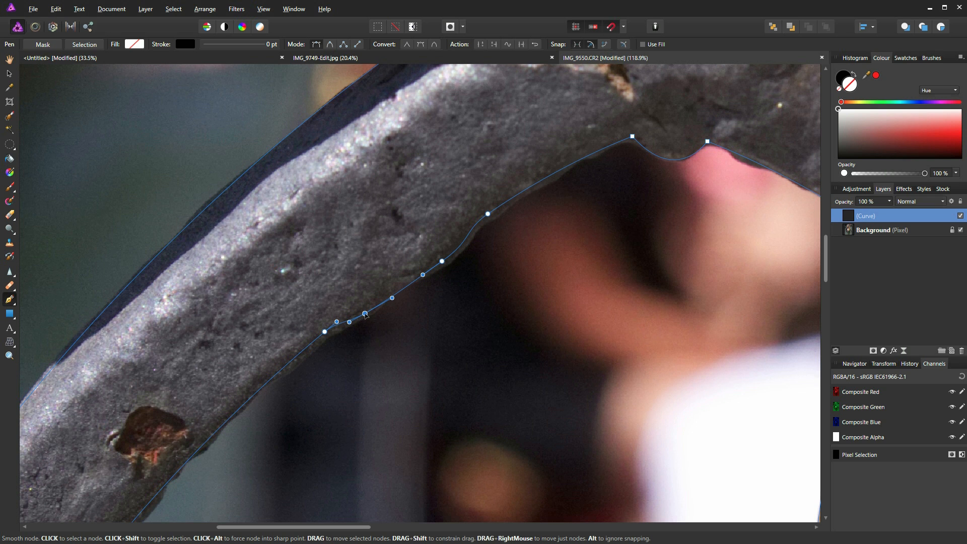
pyautogui.click(398, 292)
pyautogui.moveTo(399, 292); pyautogui.dragTo(398, 291)
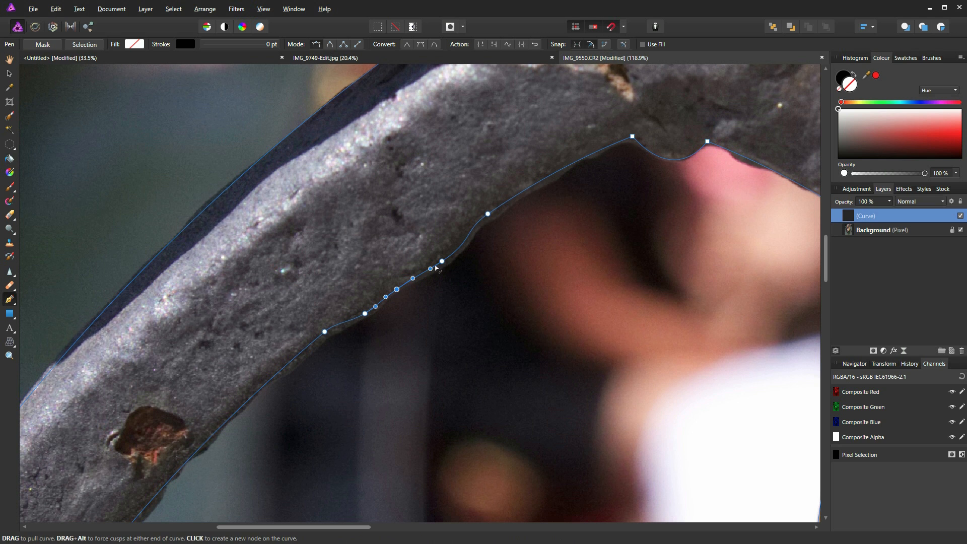
pyautogui.moveTo(443, 262); pyautogui.dragTo(450, 262)
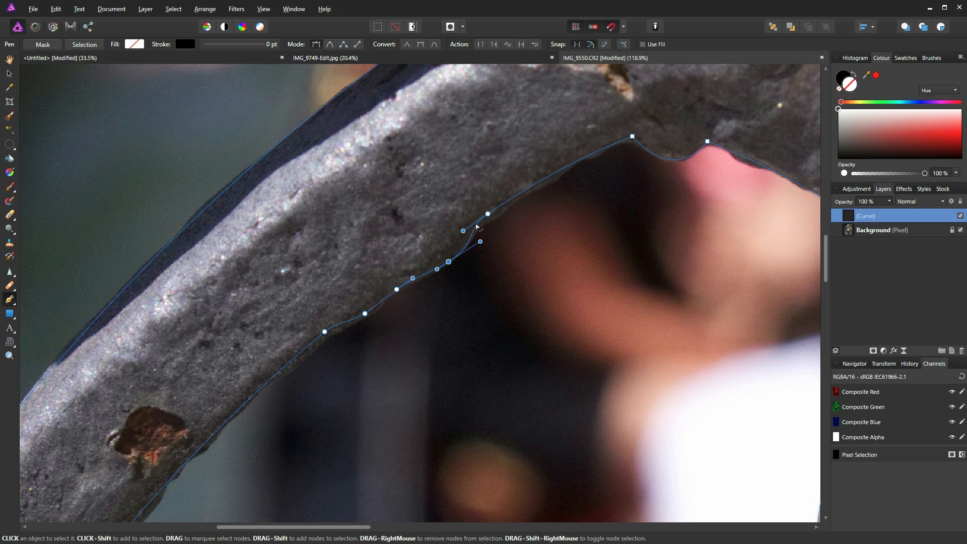
pyautogui.moveTo(489, 214); pyautogui.dragTo(489, 218)
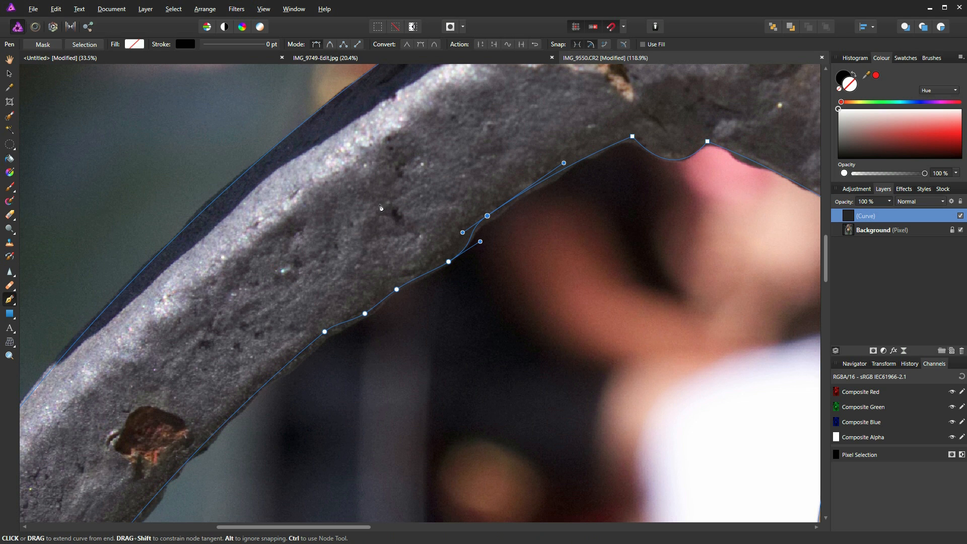
# Convert the finished closed path into a pixel selection of the railing and padlocks.
pyautogui.scroll(-3, 380, 207)
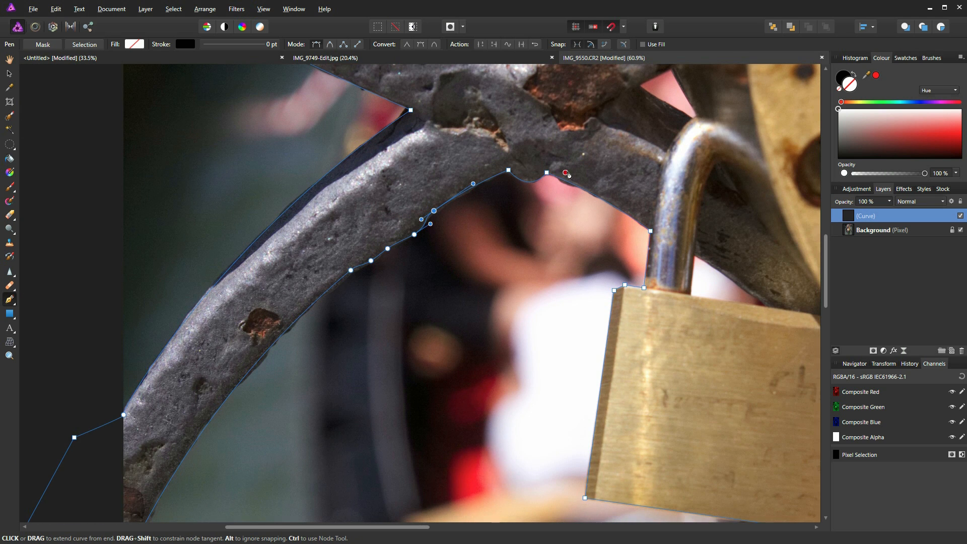
pyautogui.scroll(-3, 566, 173)
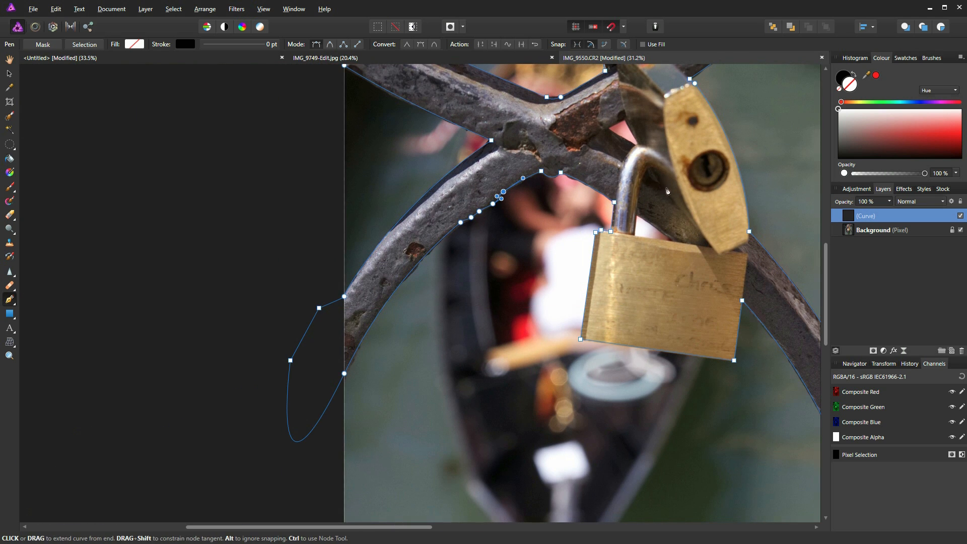
pyautogui.scroll(-3, 720, 258)
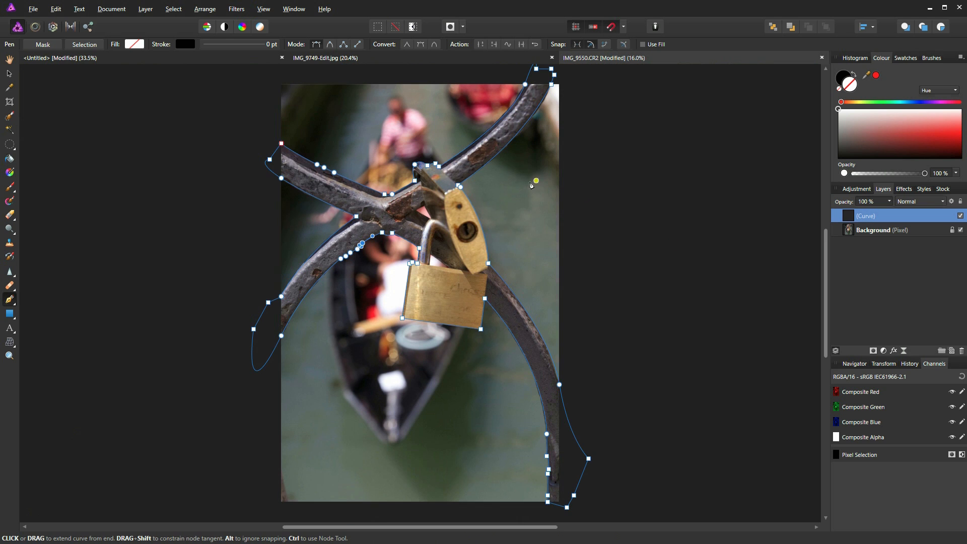
pyautogui.click(85, 45)
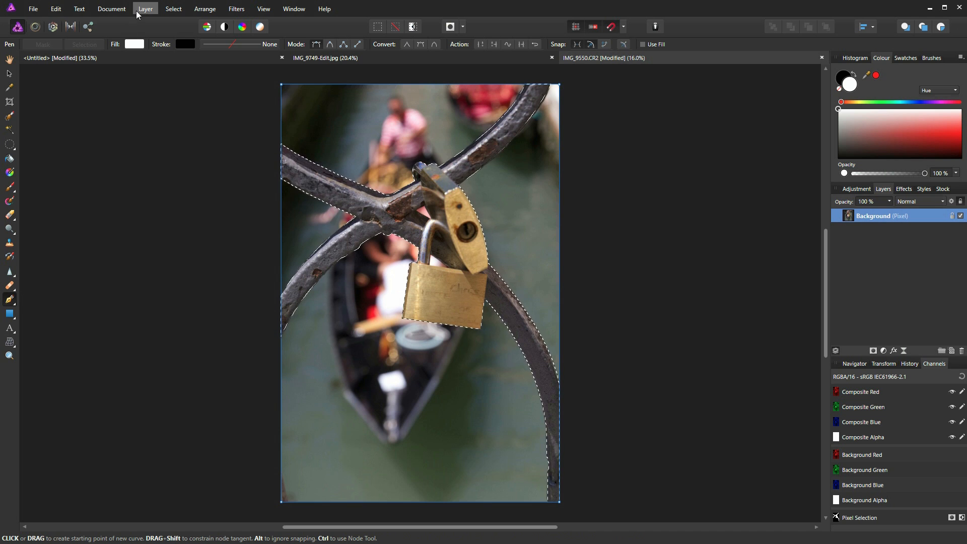
# Feather the pixel selection of the railing and padlocks by 2 px.
pyautogui.click(172, 10)
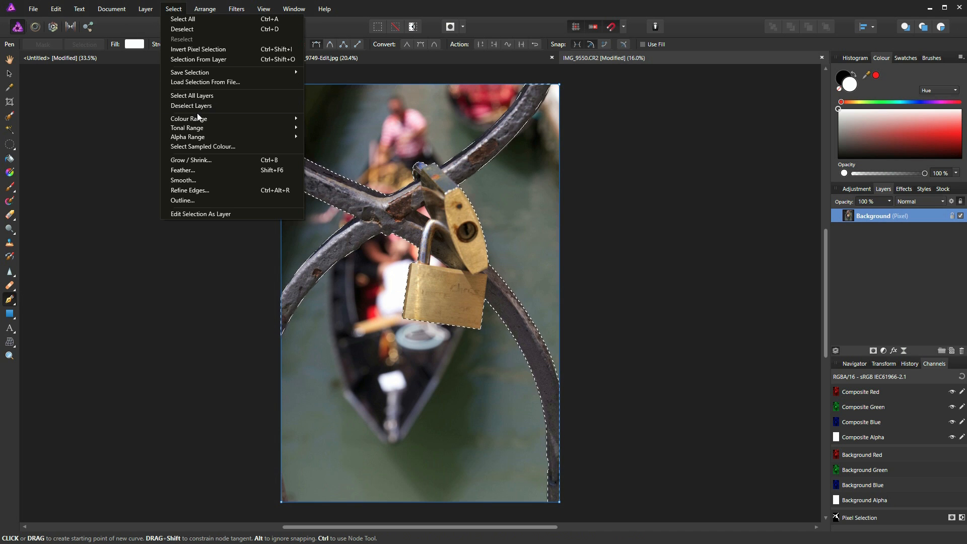
pyautogui.click(213, 171)
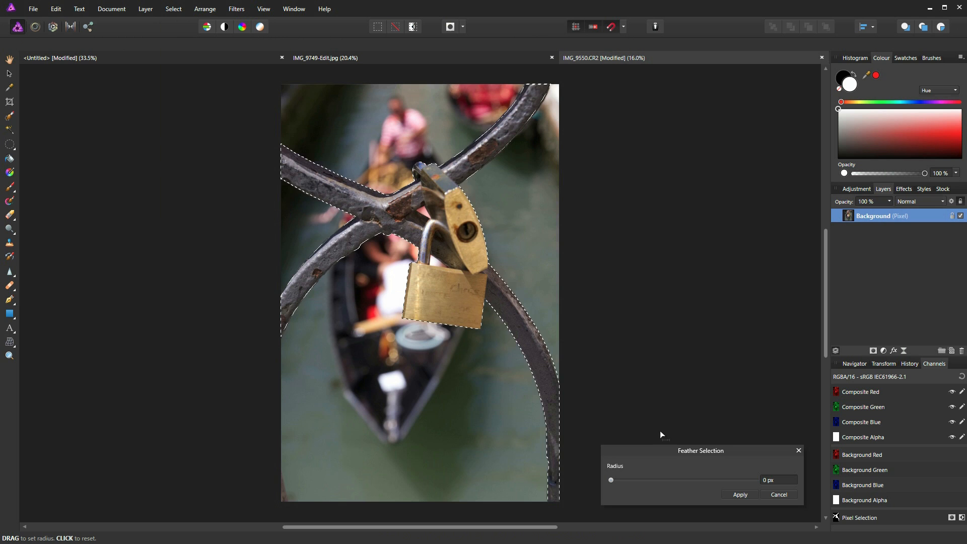
pyautogui.click(764, 481)
pyautogui.write('2')
pyautogui.click(739, 495)
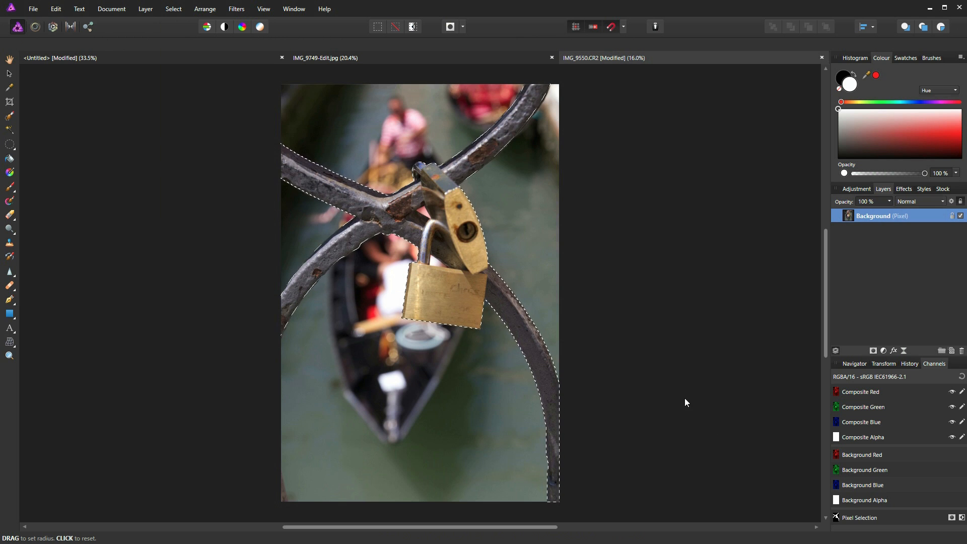
# Duplicate the selected railing and padlocks onto a new layer, hide the original Background layer, and clear the selection.
pyautogui.press('p')
pyautogui.press('ctrl')
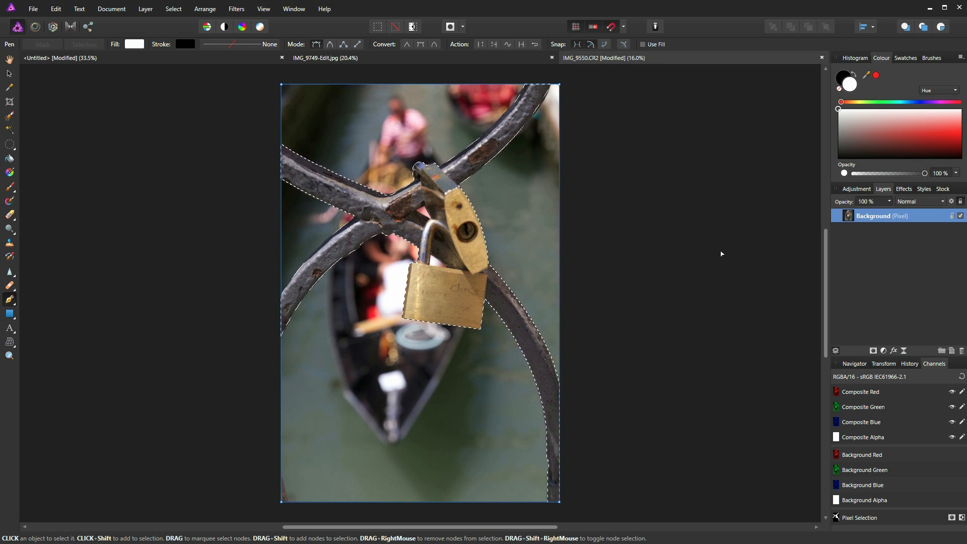
pyautogui.press('ctrl')
pyautogui.hotkey('ctrl', 'j')
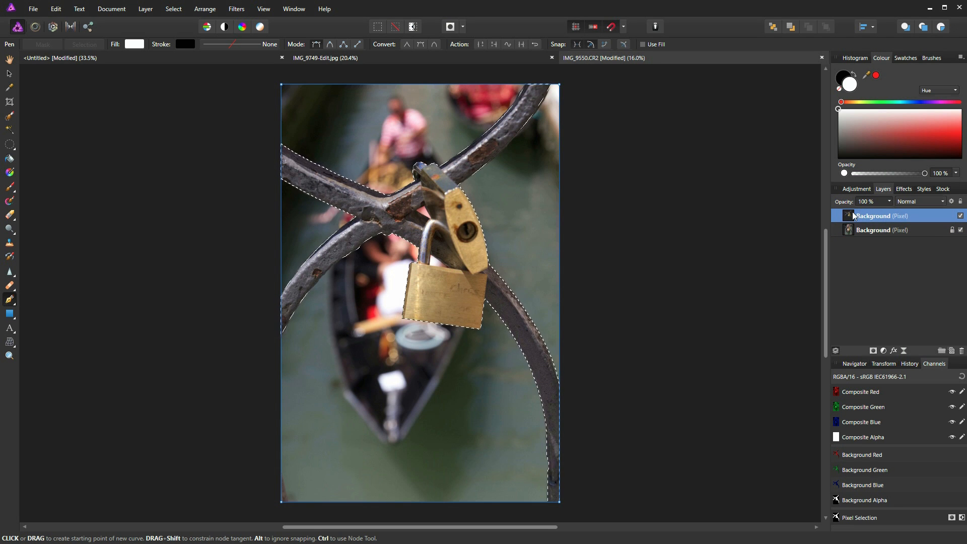
pyautogui.click(960, 230)
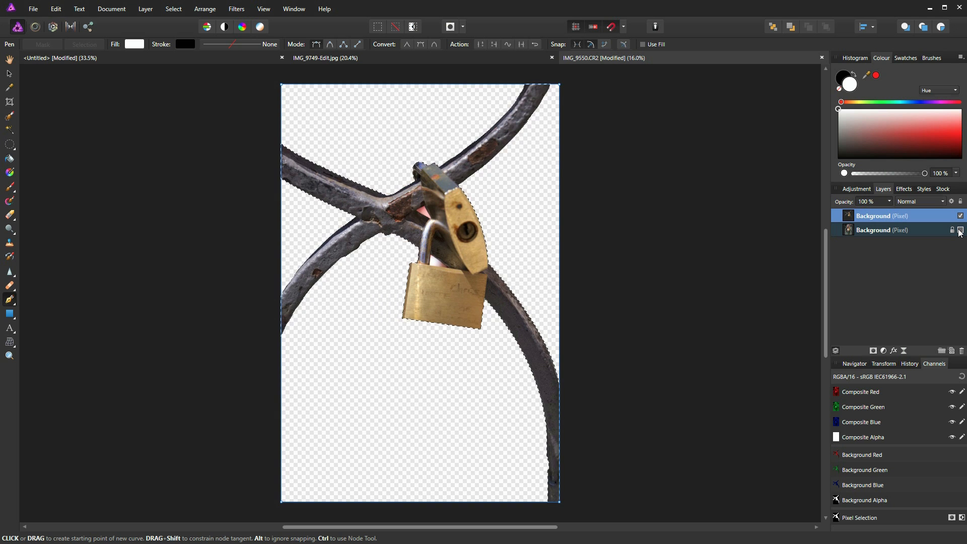
pyautogui.press('ctrl')
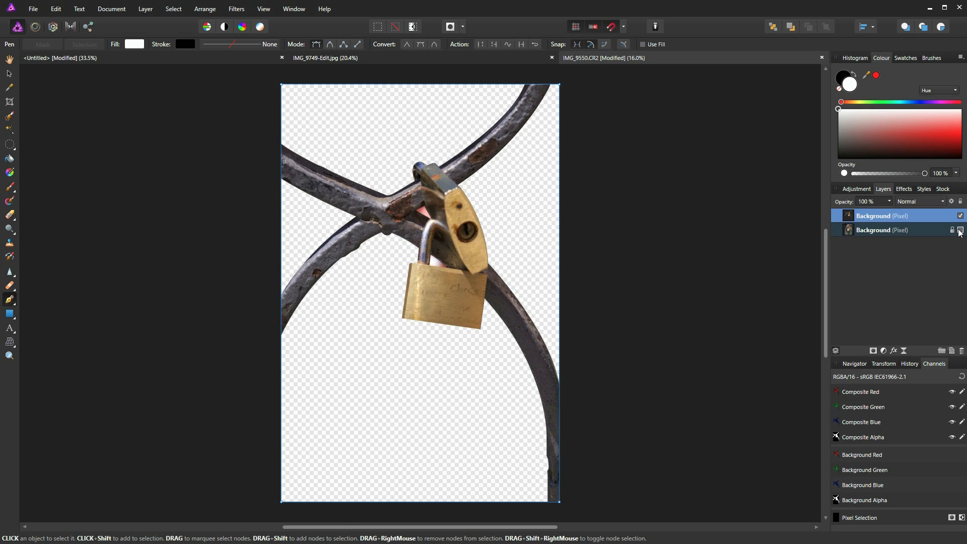
# Trace a closed Pen path around the pink gap between the crossing bars and the upper curve of the lower padlock's shackle.
pyautogui.scroll(5, 390, 226)
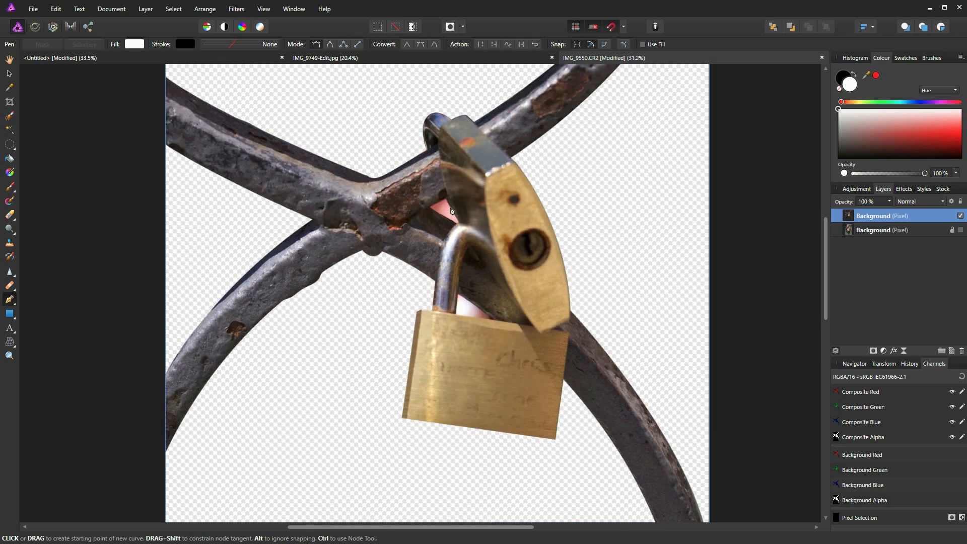
pyautogui.click(425, 203)
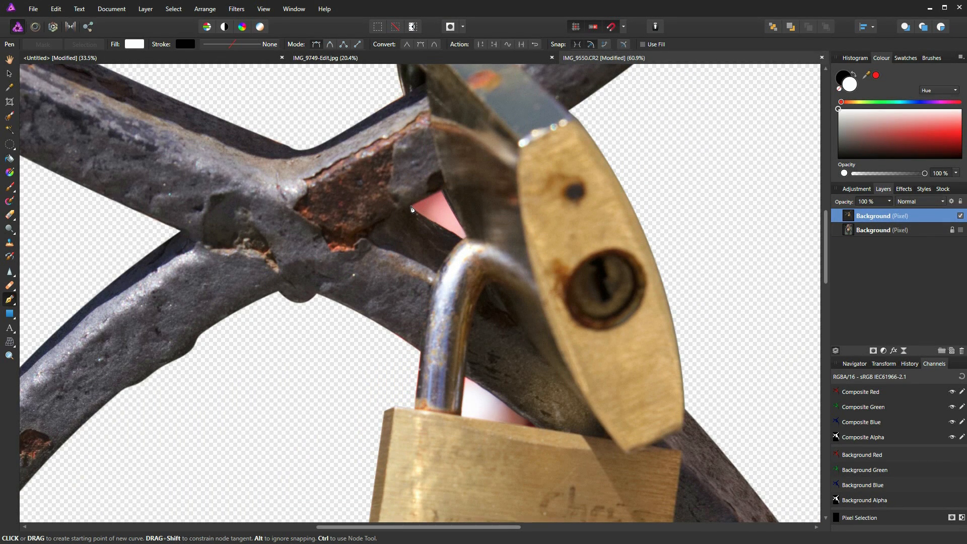
pyautogui.click(411, 206)
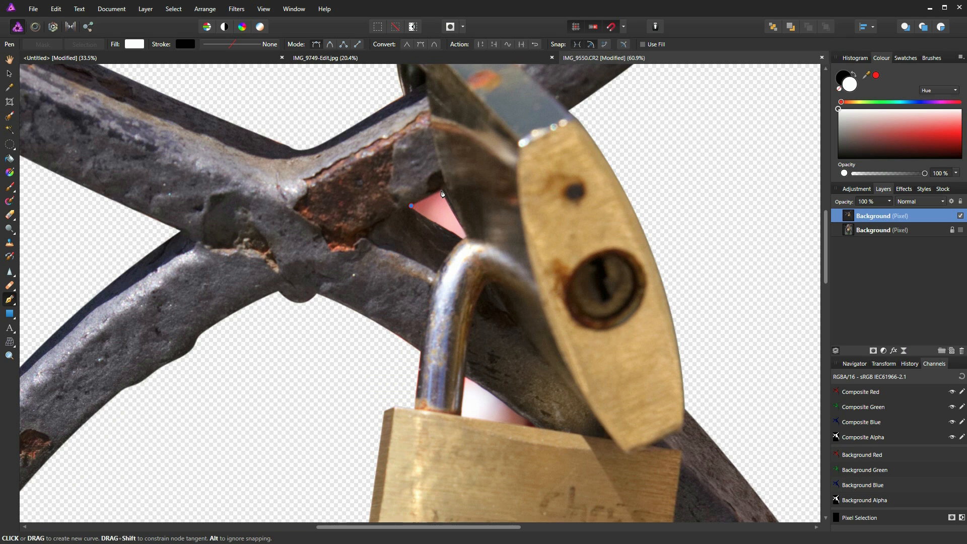
pyautogui.click(442, 191)
pyautogui.moveTo(467, 236); pyautogui.dragTo(477, 252)
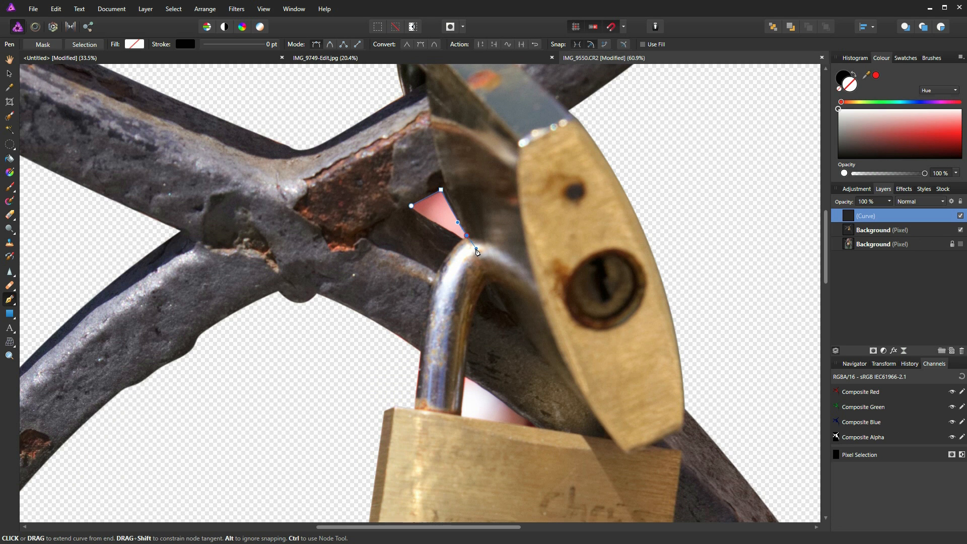
pyautogui.scroll(5, 466, 244)
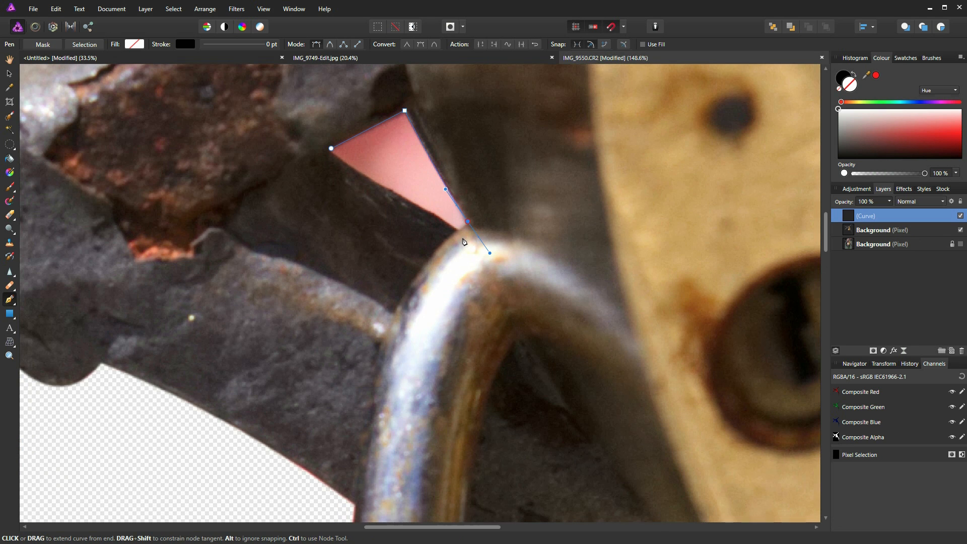
pyautogui.click(467, 221)
pyautogui.click(453, 234)
pyautogui.moveTo(331, 148); pyautogui.dragTo(331, 162)
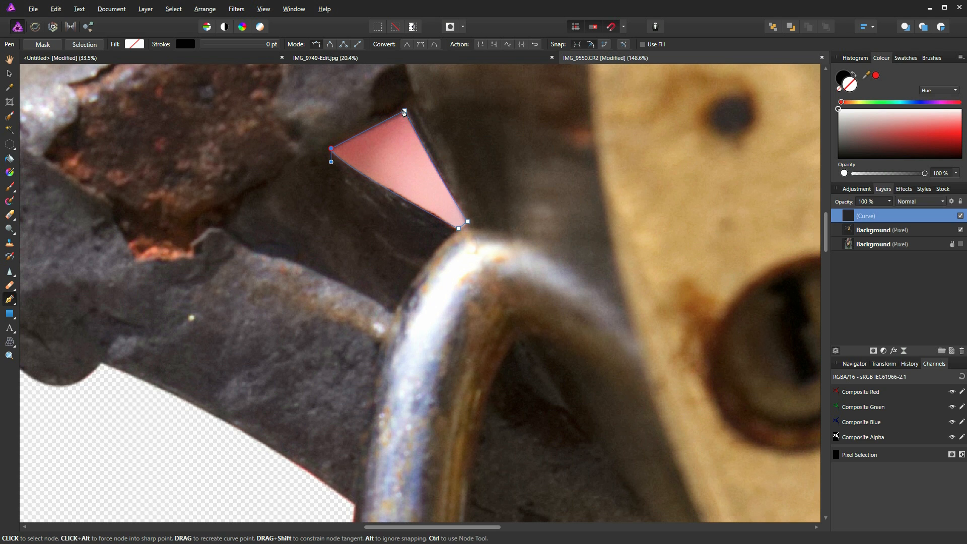
# Fine-tune the corner nodes of the closed path so they fit the edges of the pink gap.
pyautogui.click(404, 110)
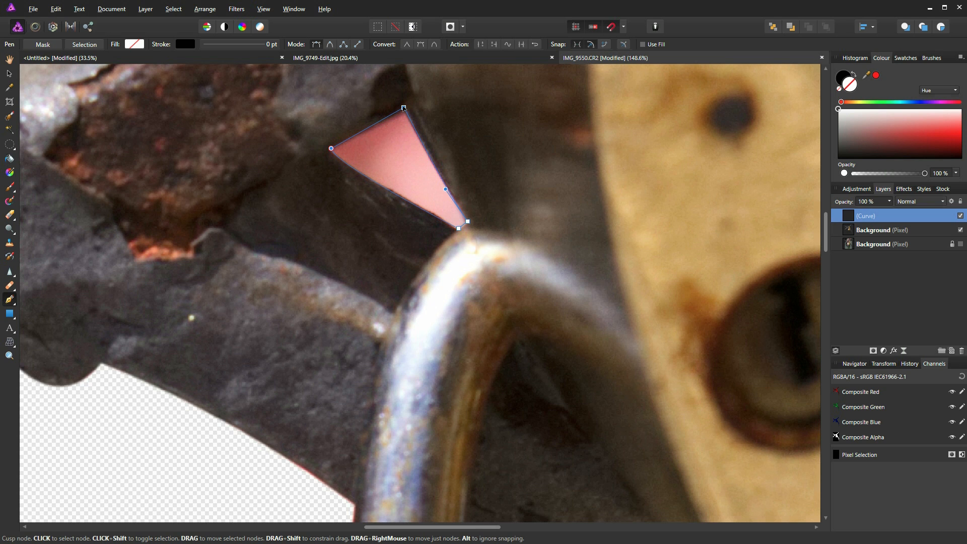
pyautogui.moveTo(331, 148); pyautogui.dragTo(326, 147)
pyautogui.moveTo(459, 228); pyautogui.dragTo(458, 231)
pyautogui.moveTo(468, 221); pyautogui.dragTo(470, 224)
pyautogui.scroll(-3, 464, 249)
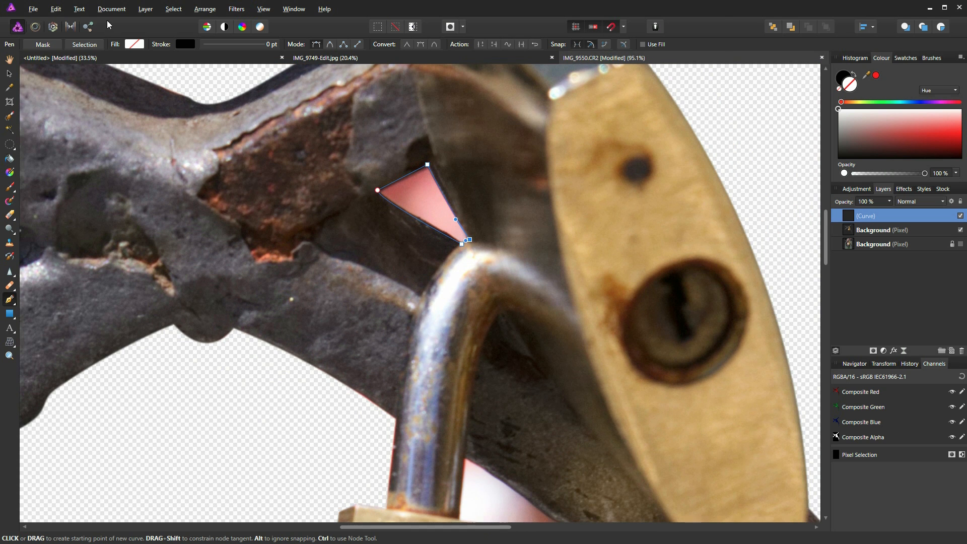
# Convert the path around the pink gap into a selection and delete the background pixels inside it.
pyautogui.click(84, 44)
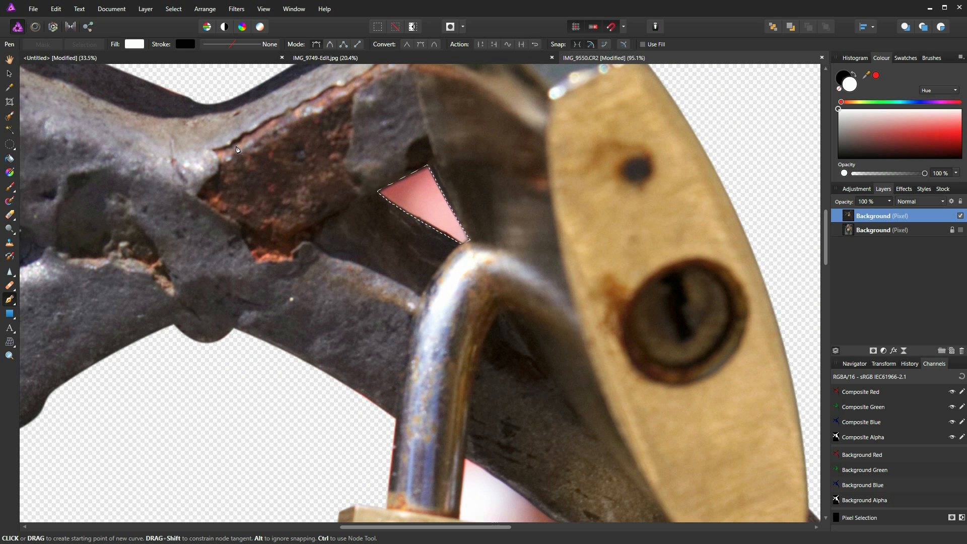
pyautogui.press('Delete')
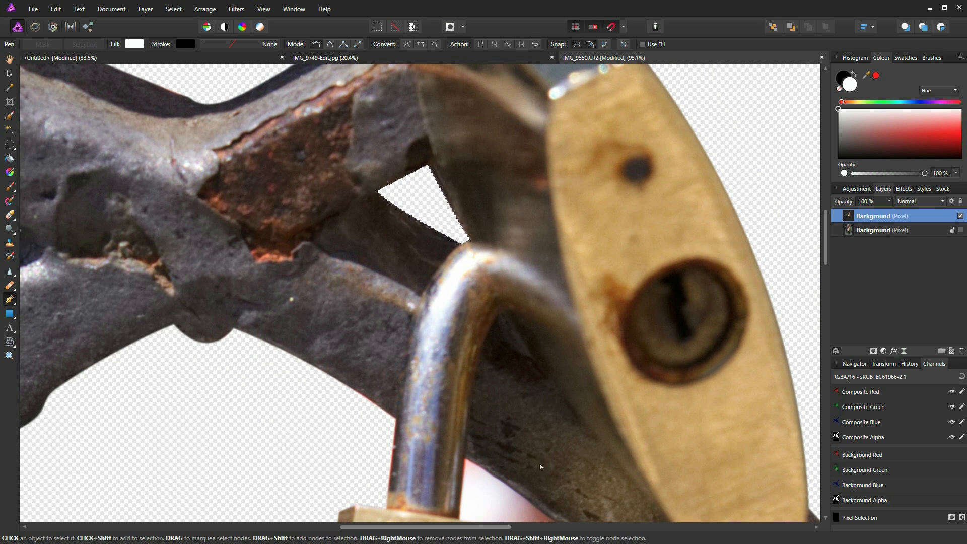
# Trace a triangular closed path around the white gap between the shackle, bar and lower padlock body, then adjust its corner nodes.
pyautogui.scroll(6, 538, 469)
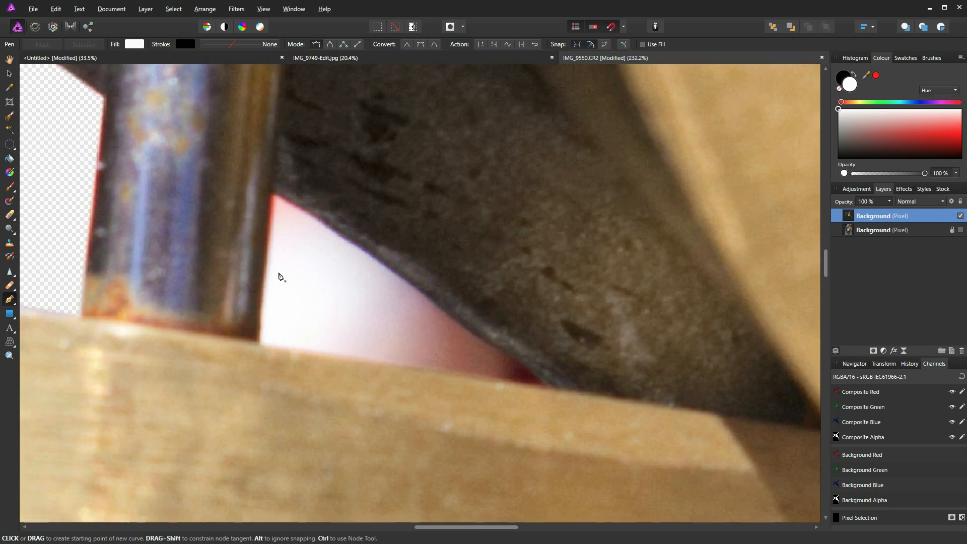
pyautogui.click(260, 342)
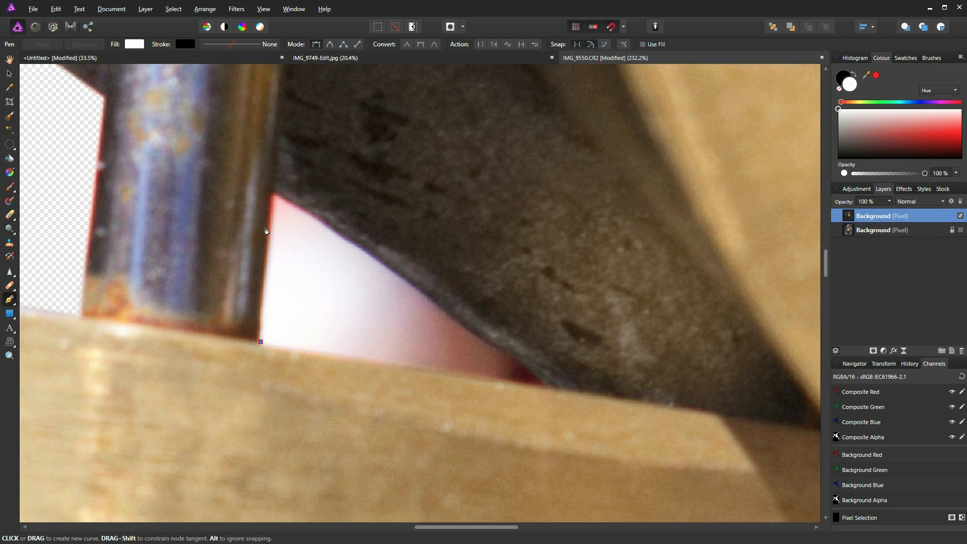
pyautogui.click(270, 191)
pyautogui.click(553, 385)
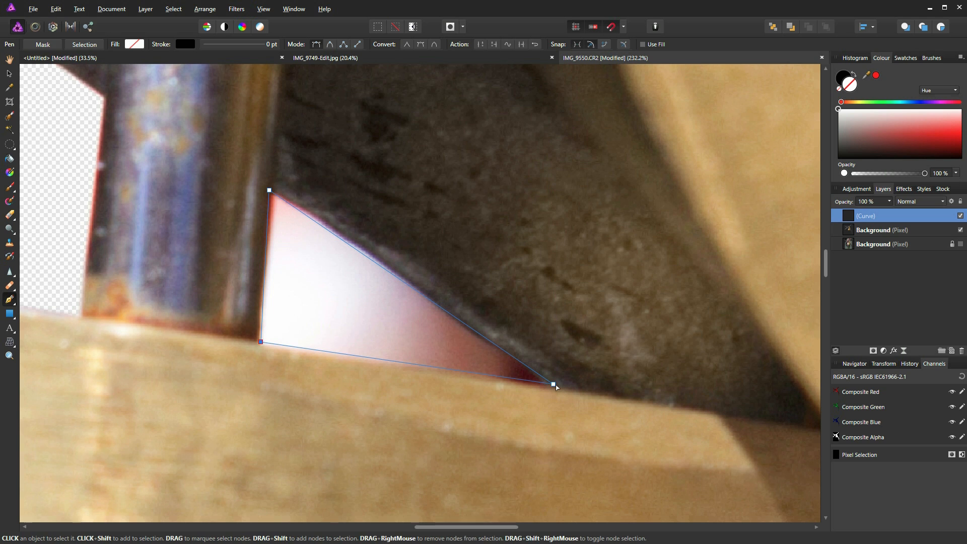
pyautogui.moveTo(553, 384); pyautogui.dragTo(566, 391)
pyautogui.moveTo(261, 345); pyautogui.dragTo(259, 347)
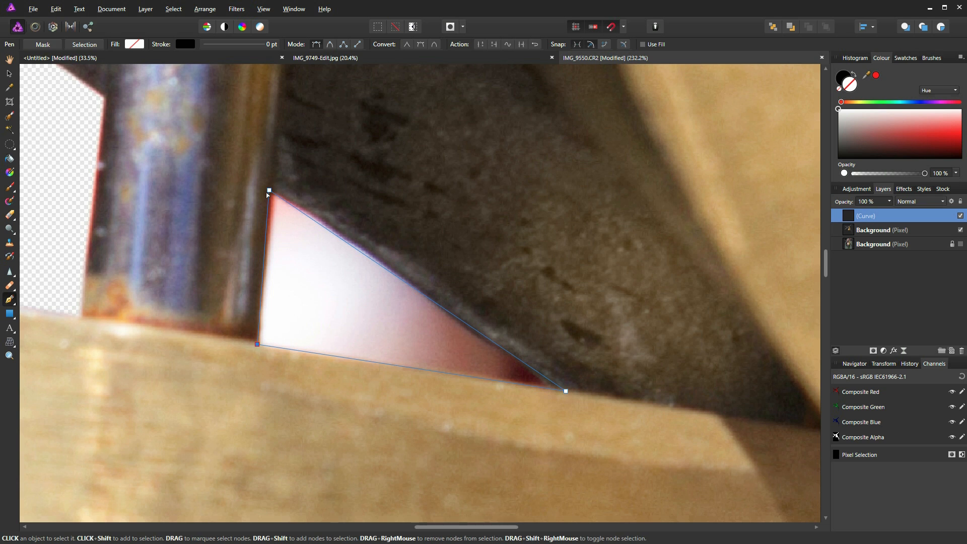
pyautogui.moveTo(269, 191); pyautogui.dragTo(270, 189)
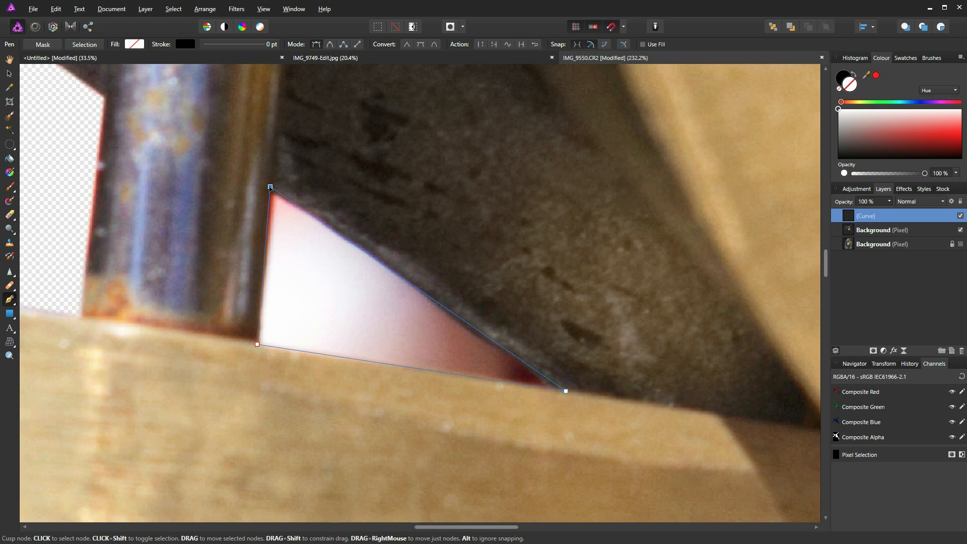
# Convert the triangular path into a selection and feather it by 2 px.
pyautogui.click(96, 47)
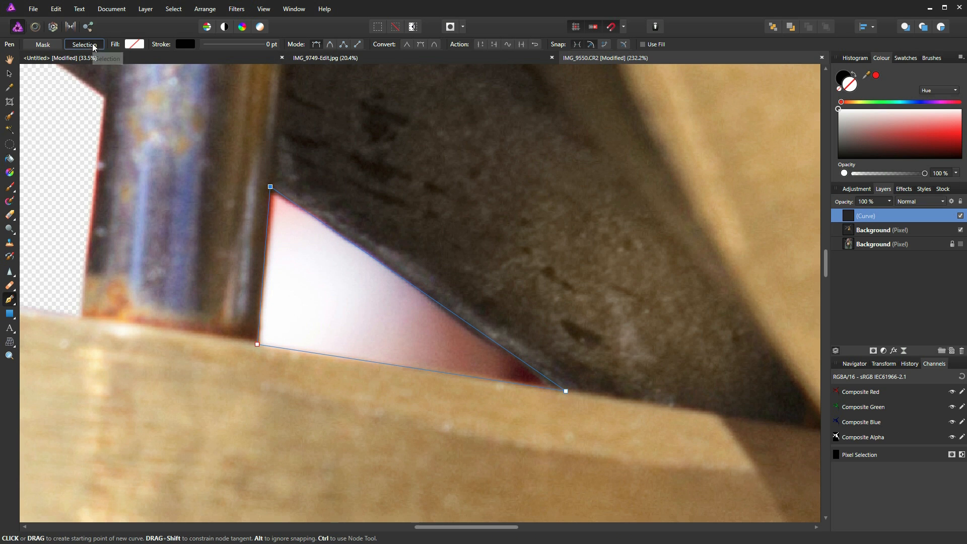
pyautogui.click(173, 9)
pyautogui.click(196, 170)
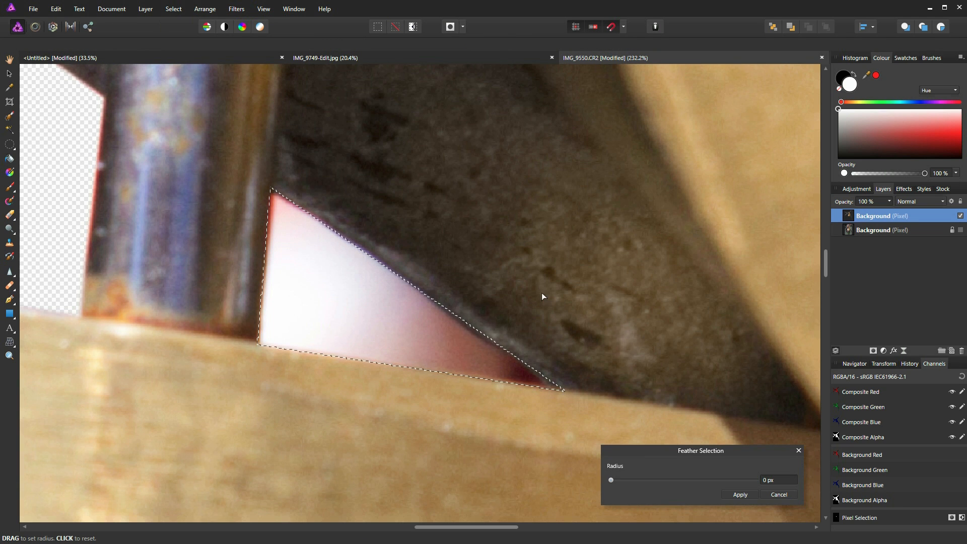
pyautogui.click(766, 480)
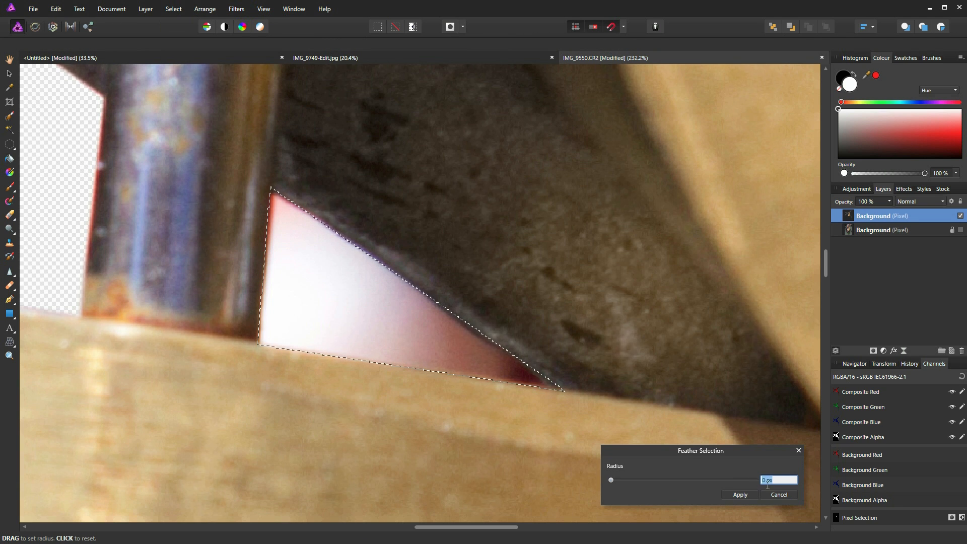
pyautogui.write('2')
pyautogui.click(744, 496)
# Delete the background pixels inside the triangular selection and deselect.
pyautogui.press('p')
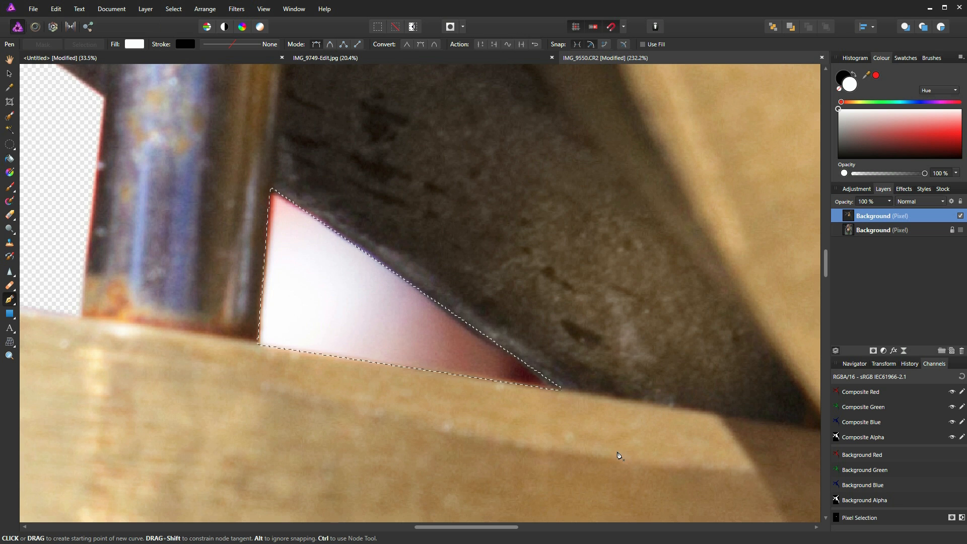
pyautogui.press('Delete')
pyautogui.hotkey('ctrl', 'd')
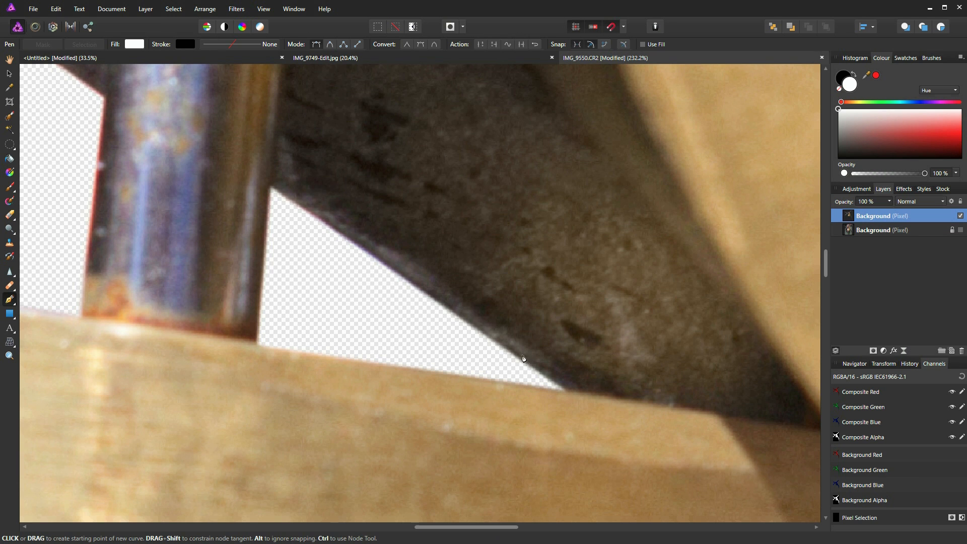
# Flood-select the transparent gap above the shackle with contiguous selection at 20 % tolerance.
pyautogui.scroll(-2, 325, 121)
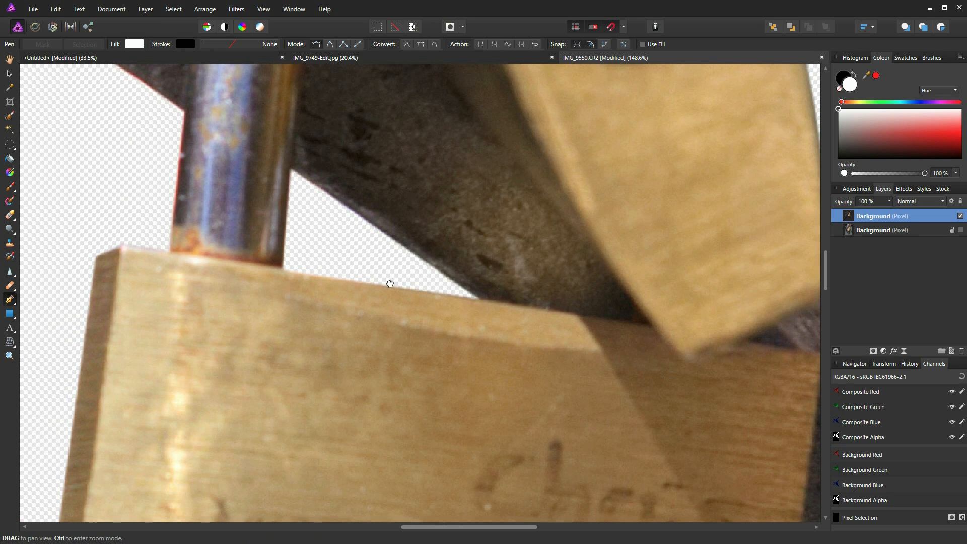
pyautogui.moveTo(371, 145); pyautogui.dragTo(398, 336)
pyautogui.moveTo(366, 191); pyautogui.dragTo(395, 449)
pyautogui.scroll(1, 308, 294)
pyautogui.scroll(1, 308, 293)
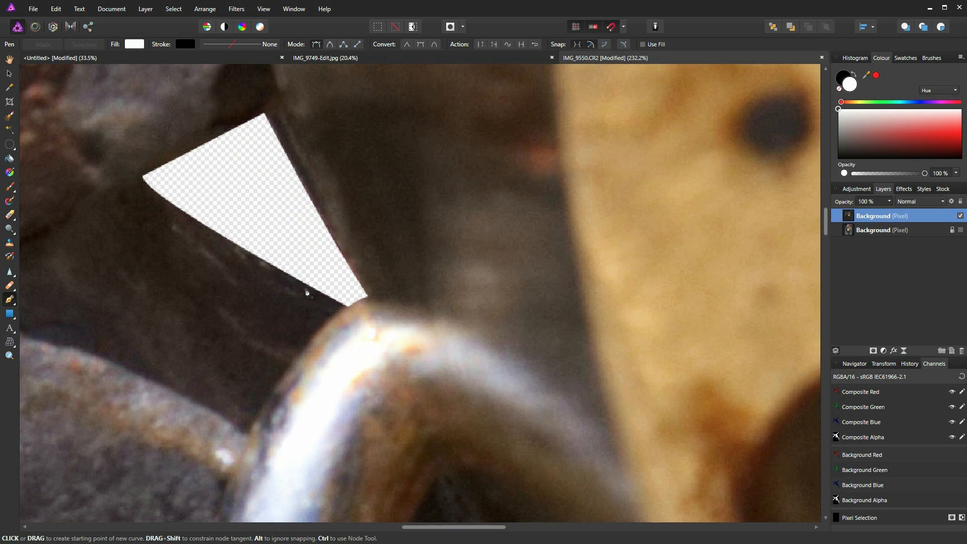
pyautogui.scroll(-3, 307, 292)
pyautogui.scroll(3, 307, 293)
pyautogui.click(9, 130)
pyautogui.click(262, 188)
# Grow the selection of the gap above the shackle by 2 px.
pyautogui.click(174, 8)
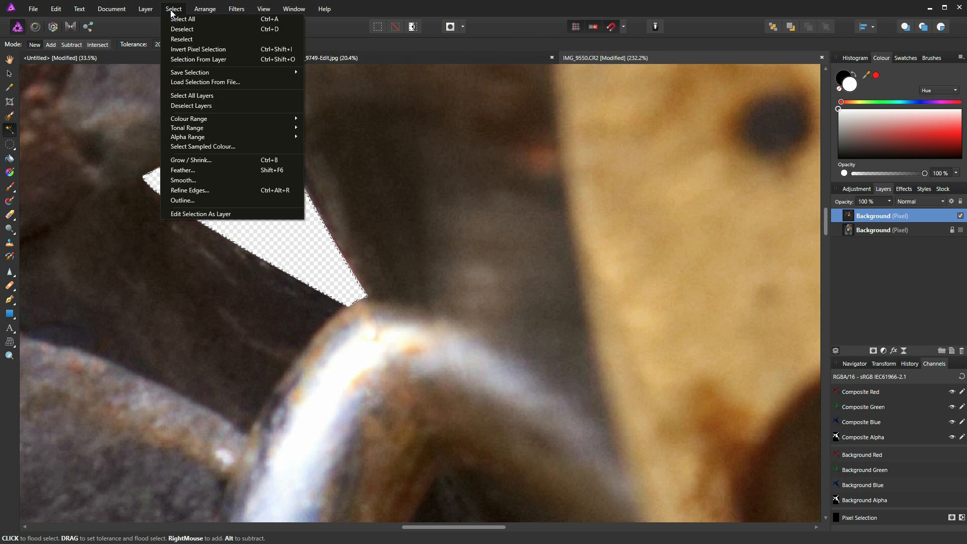
pyautogui.click(214, 155)
pyautogui.click(766, 480)
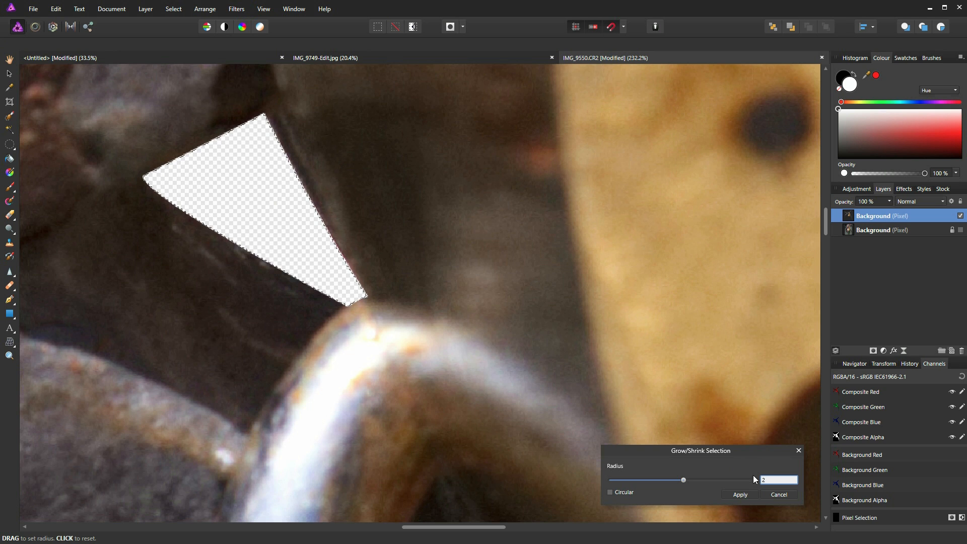
pyautogui.click(740, 494)
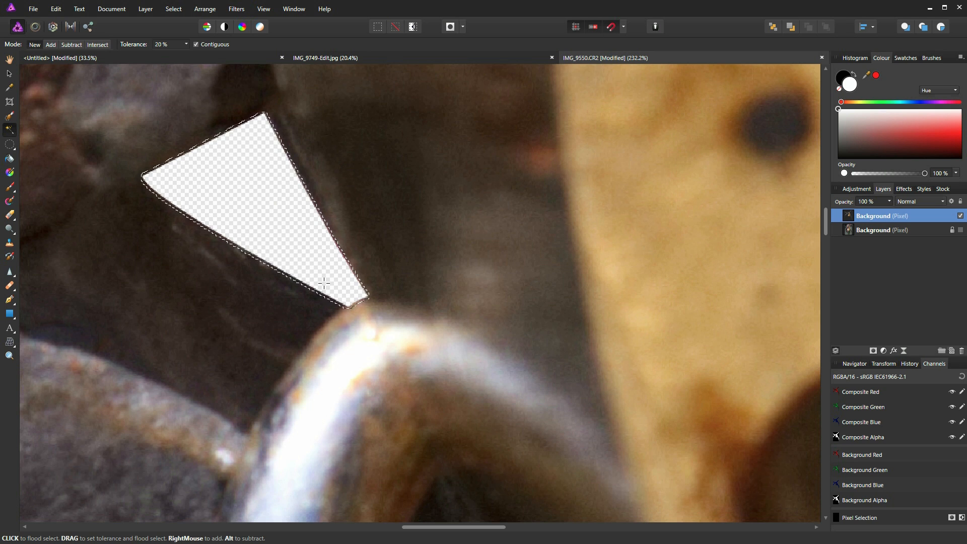
# Feather the grown selection by 2 px and clear the edge pixels inside it.
pyautogui.click(173, 9)
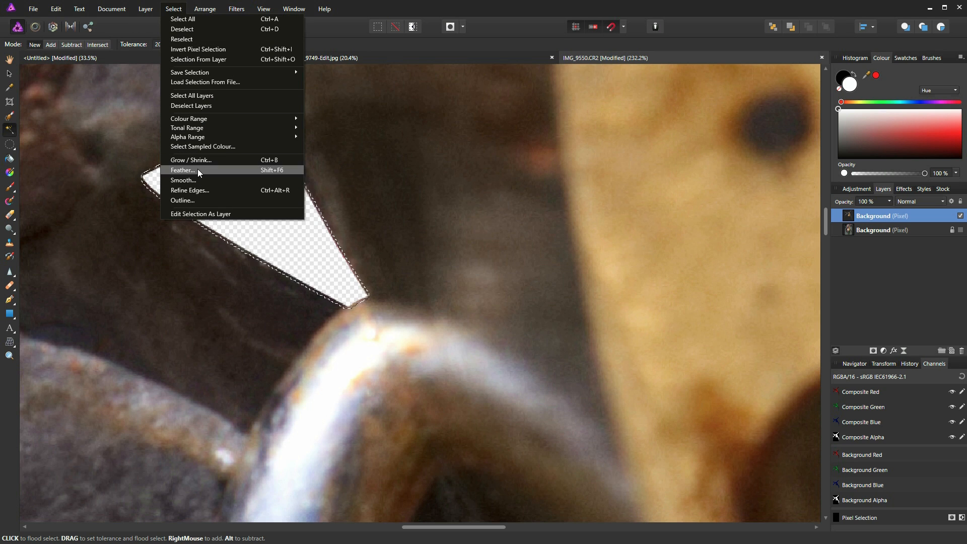
pyautogui.click(183, 170)
pyautogui.click(761, 480)
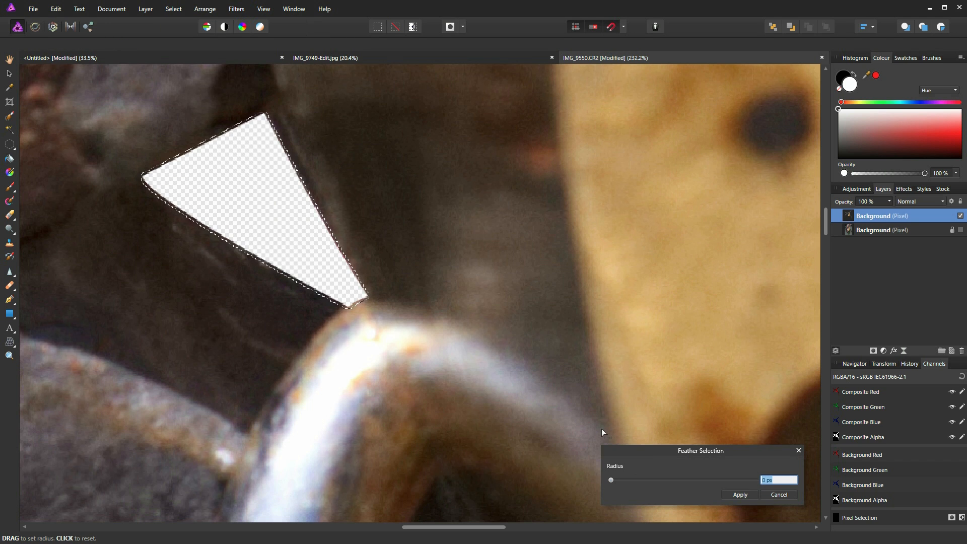
pyautogui.write('2')
pyautogui.click(734, 494)
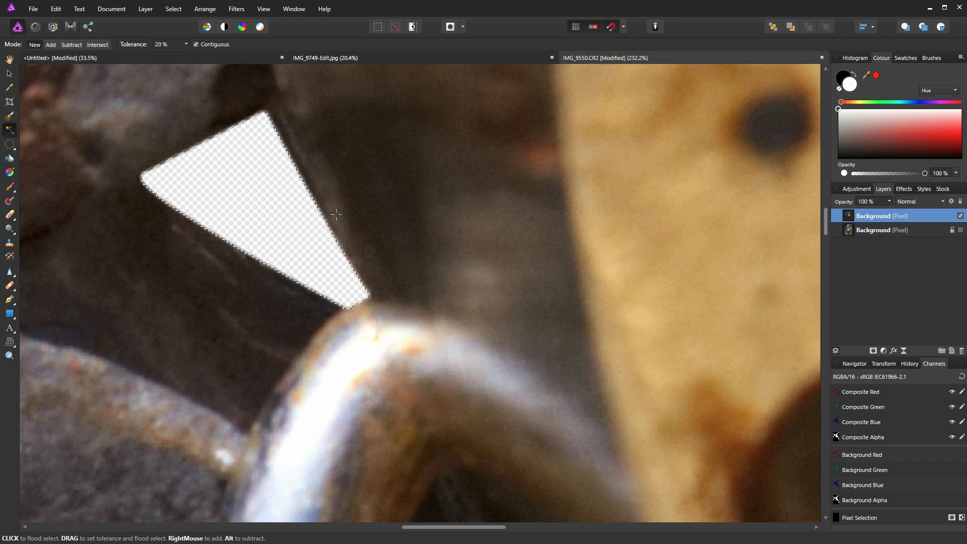
# Inspect the cutout's edges around the padlocks and along the lower railing for clean, softly feathered borders.
pyautogui.scroll(-6, 299, 192)
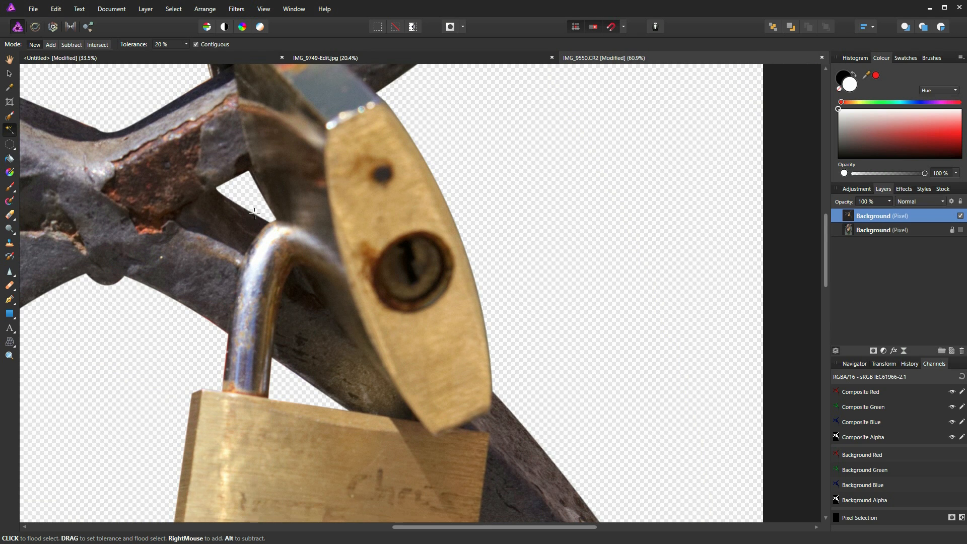
pyautogui.scroll(-6, 254, 213)
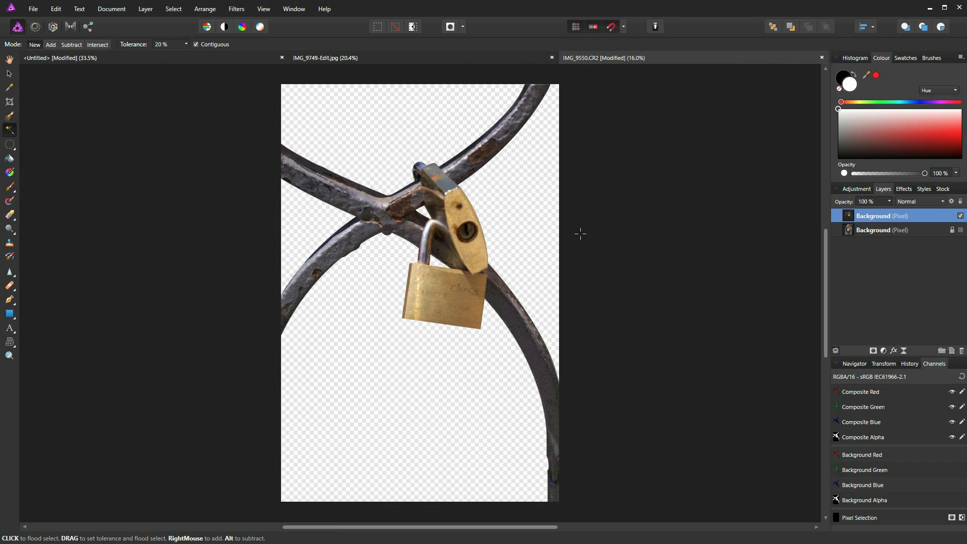
pyautogui.scroll(8, 357, 245)
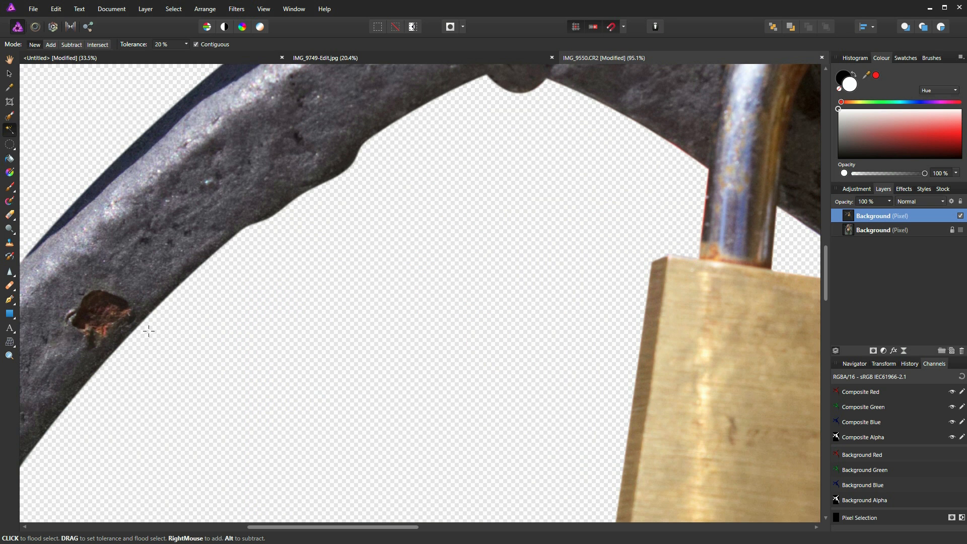
pyautogui.scroll(-2, 483, 213)
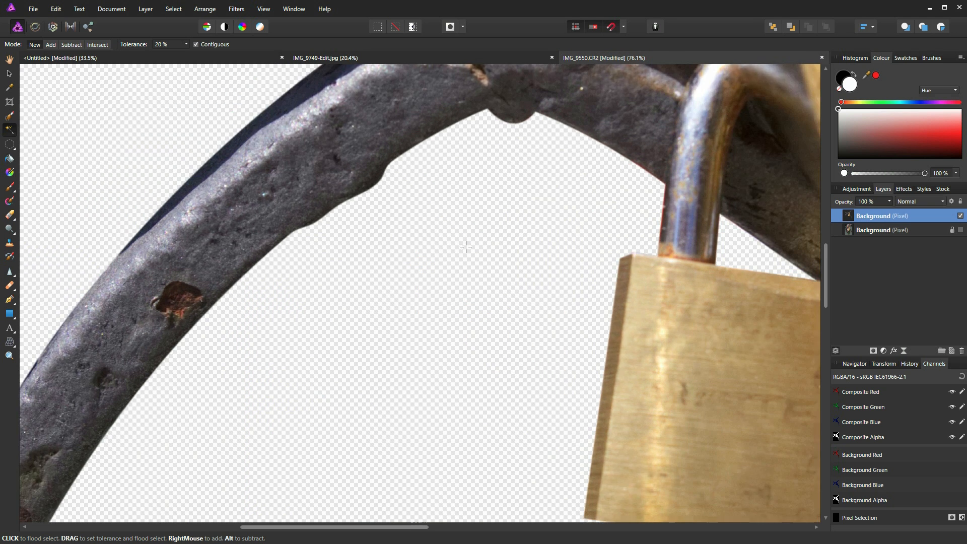
pyautogui.scroll(5, 464, 249)
pyautogui.scroll(2, 343, 218)
pyautogui.scroll(-4, 343, 218)
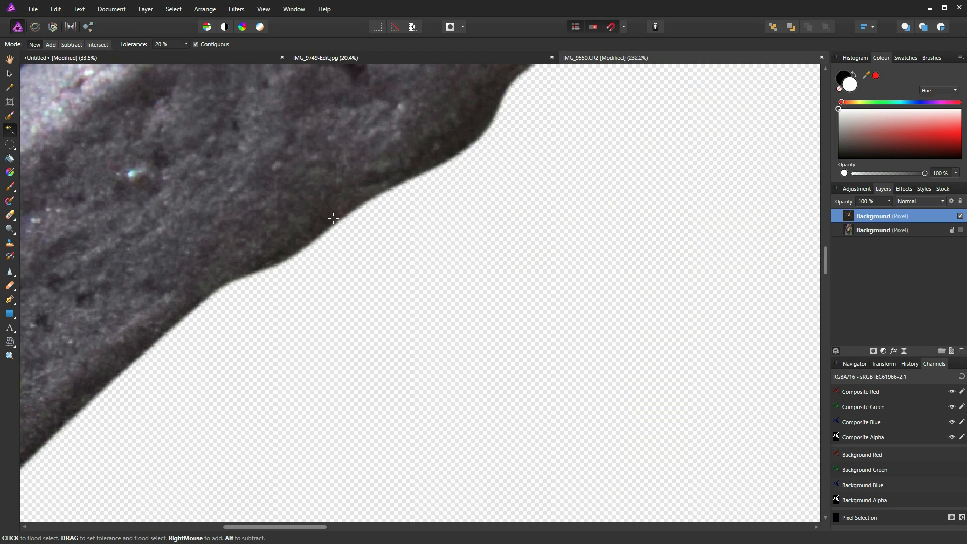
pyautogui.hotkey('ctrl', '0')
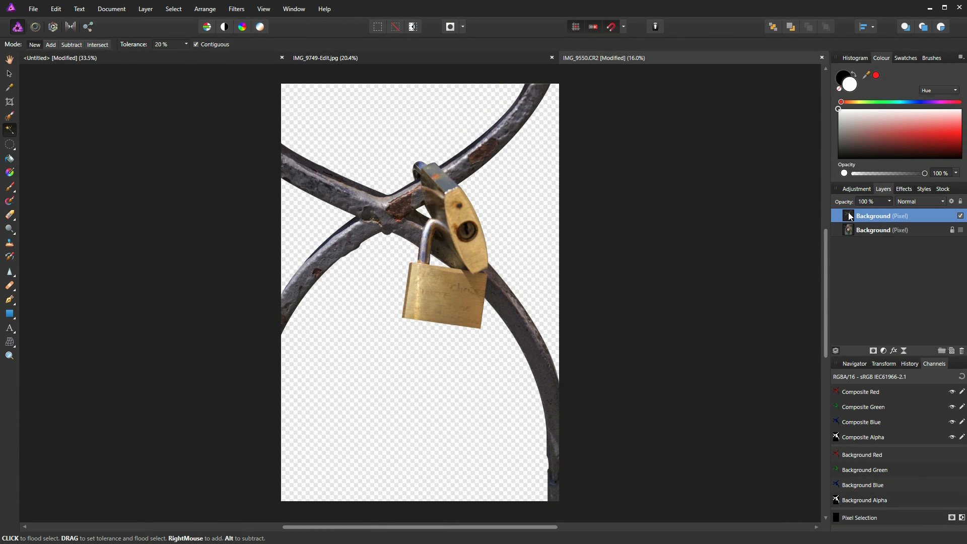
# Copy the entire cutout layer and paste it into the dog photo IMG_9749-Edit.jpg.
pyautogui.hotkey('ctrl', 'a')
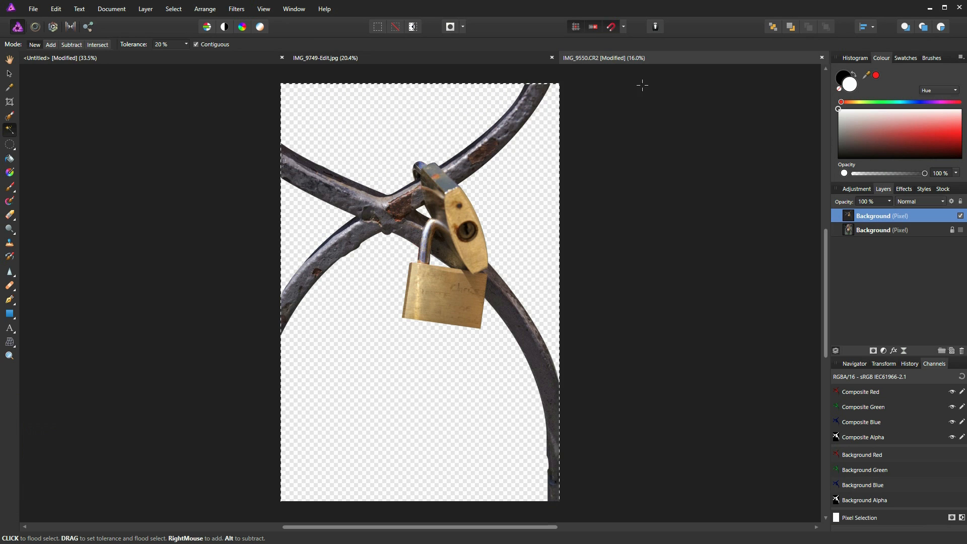
pyautogui.click(596, 56)
pyautogui.press('h')
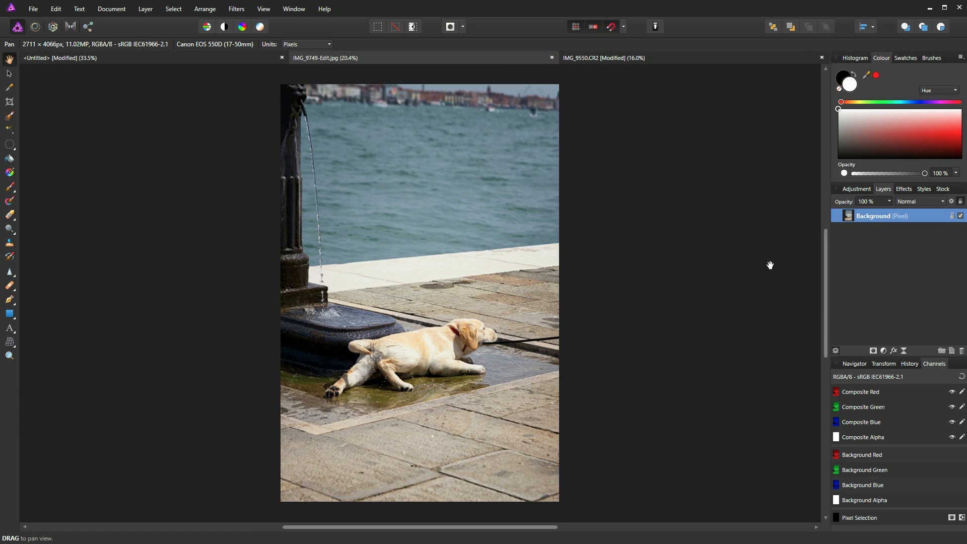
pyautogui.hotkey('ctrl', 'v')
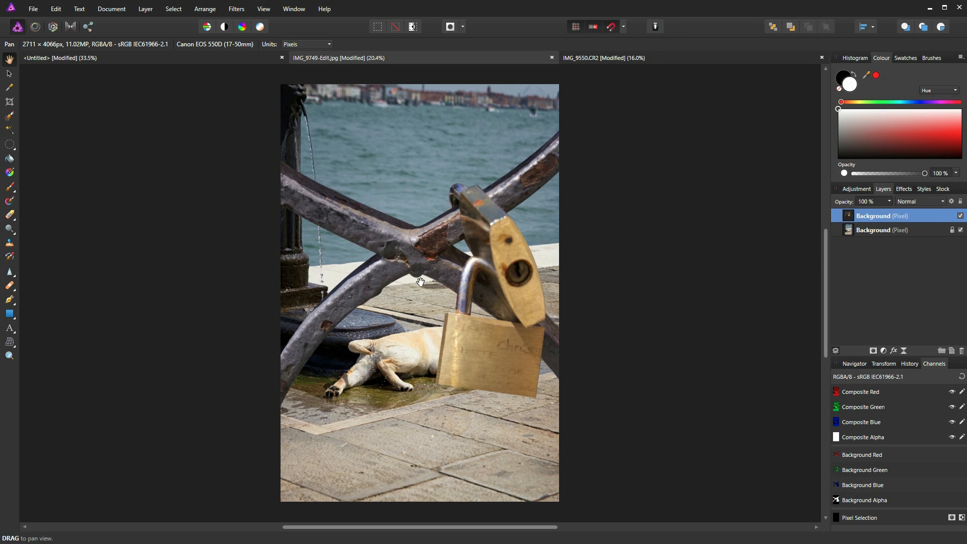
# Scale down the pasted railing layer proportionally and move it up so the padlocks hang above the dog and the railing spans the photo's width.
pyautogui.scroll(-2, 421, 281)
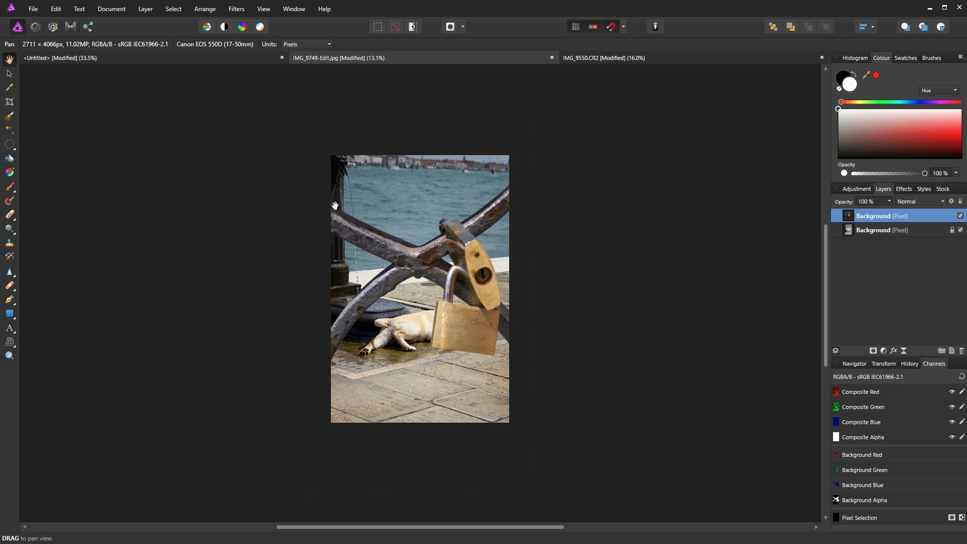
pyautogui.click(10, 74)
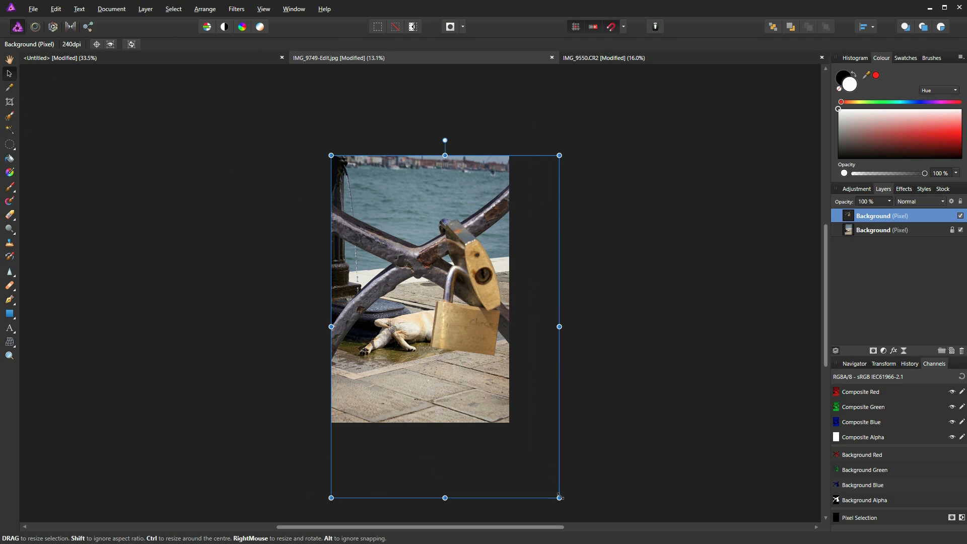
pyautogui.moveTo(559, 498); pyautogui.dragTo(517, 455)
pyautogui.moveTo(491, 315); pyautogui.dragTo(491, 291)
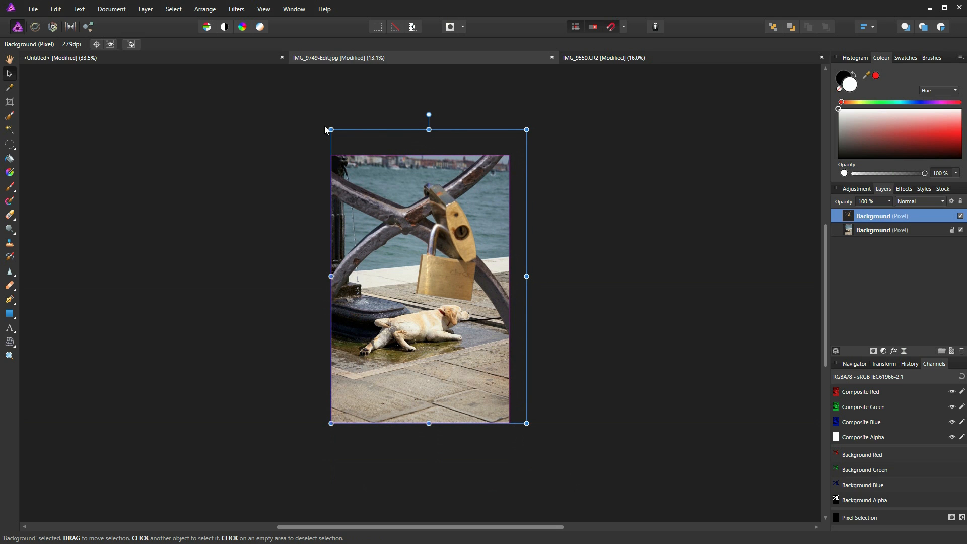
pyautogui.moveTo(324, 123); pyautogui.dragTo(318, 113)
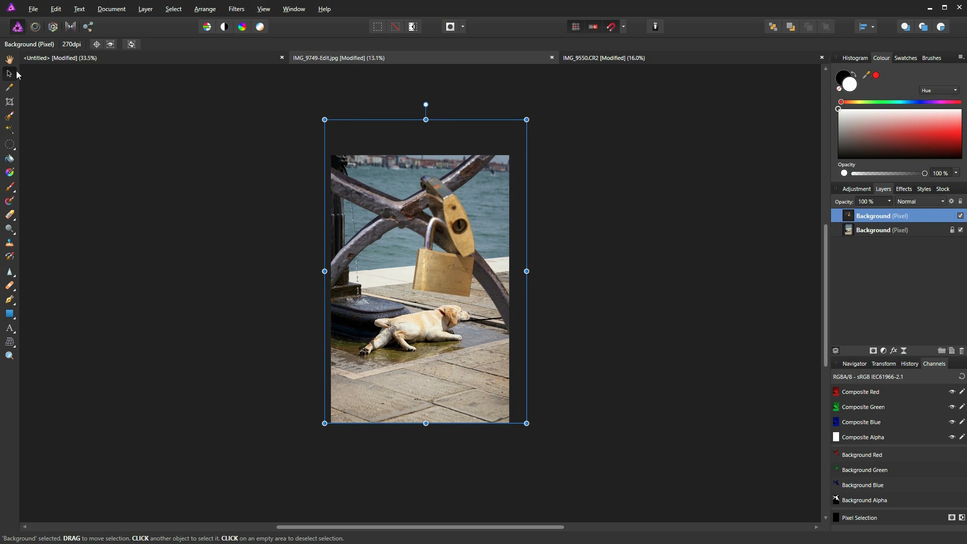
pyautogui.click(9, 59)
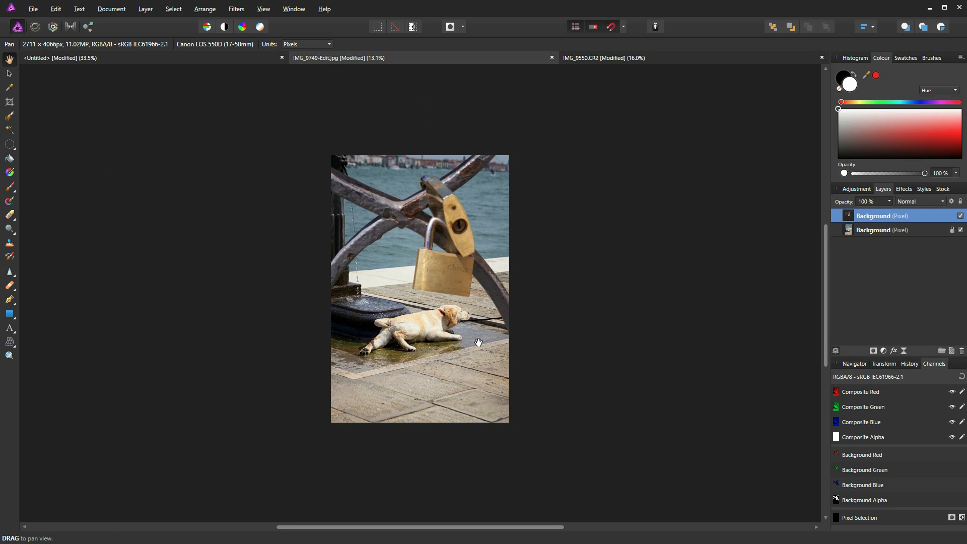
pyautogui.hotkey('ctrl', '0')
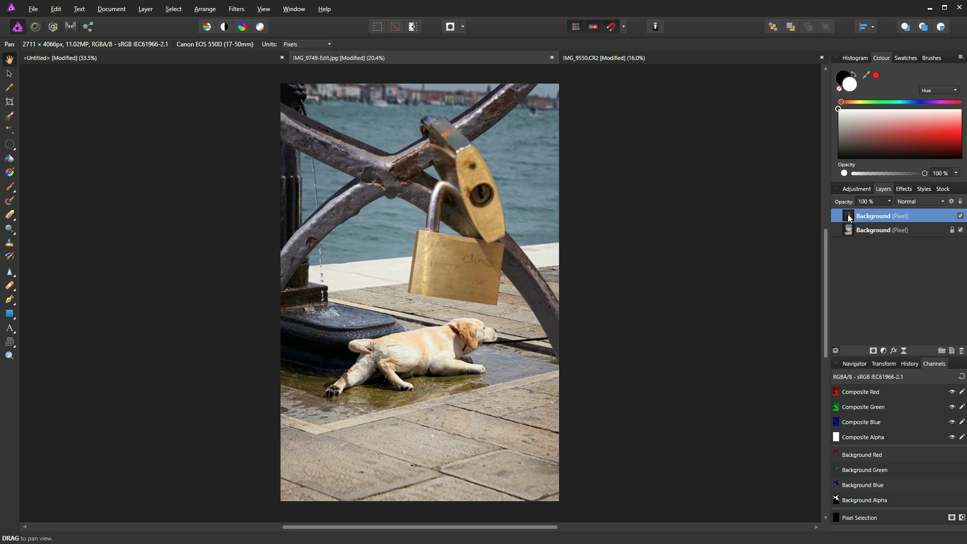
# Add a live Gaussian Blur filter to the railing layer with Preserve Alpha off and a 9 px radius.
pyautogui.click(146, 9)
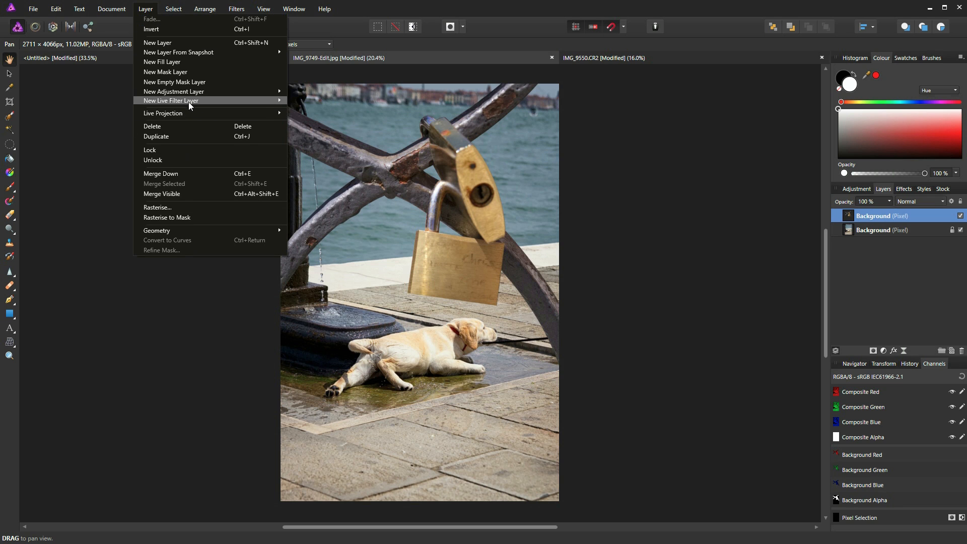
pyautogui.moveTo(189, 101)
pyautogui.click(308, 100)
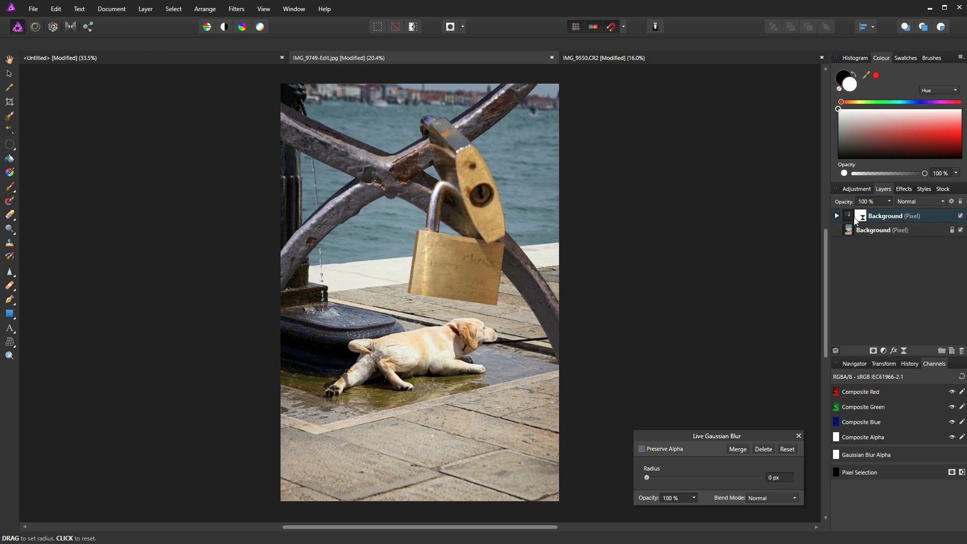
pyautogui.click(642, 449)
pyautogui.moveTo(649, 477); pyautogui.dragTo(634, 492)
pyautogui.moveTo(648, 476); pyautogui.dragTo(675, 480)
pyautogui.moveTo(681, 479); pyautogui.dragTo(693, 481)
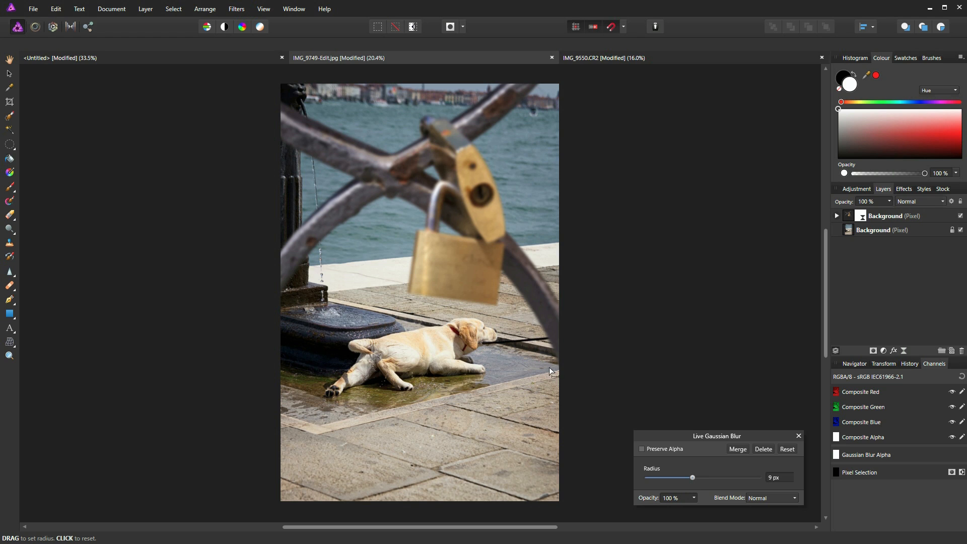
pyautogui.click(798, 435)
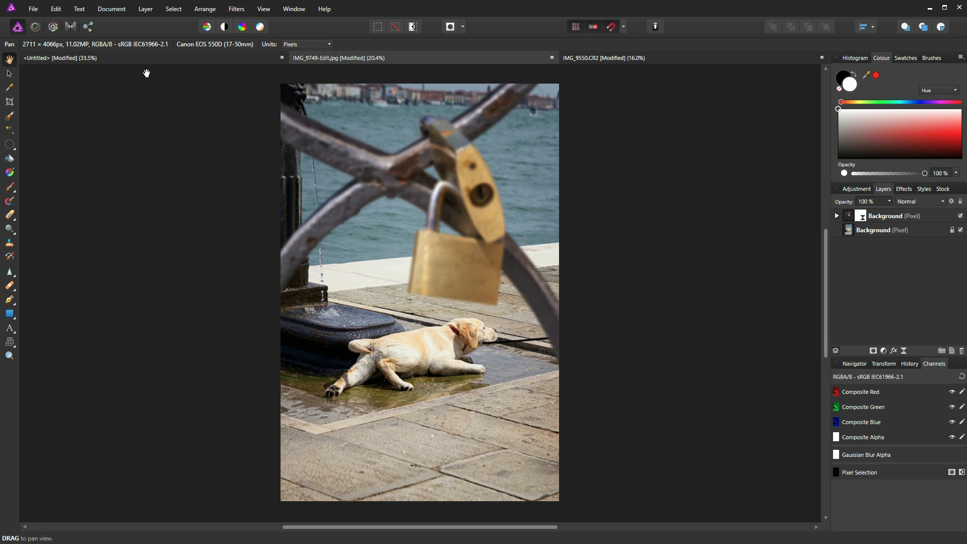
# Create a live Add Noise filter layer and nest it inside the railing and padlocks layer.
pyautogui.click(149, 13)
pyautogui.moveTo(196, 100)
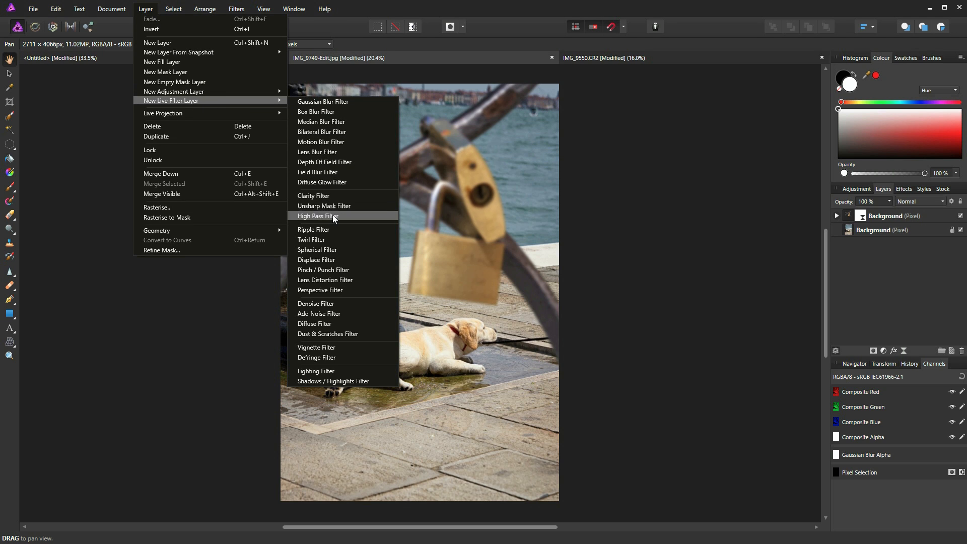
pyautogui.click(324, 313)
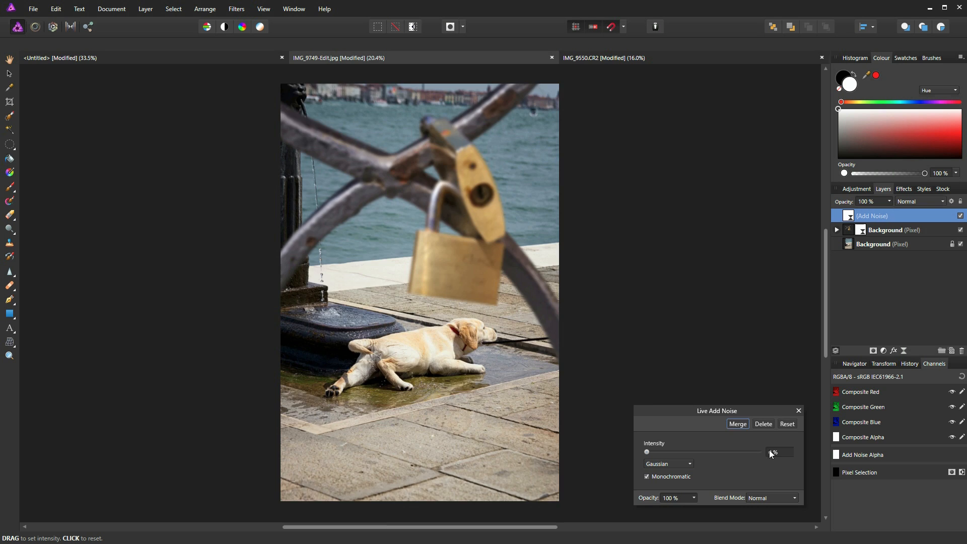
pyautogui.scroll(7, 462, 237)
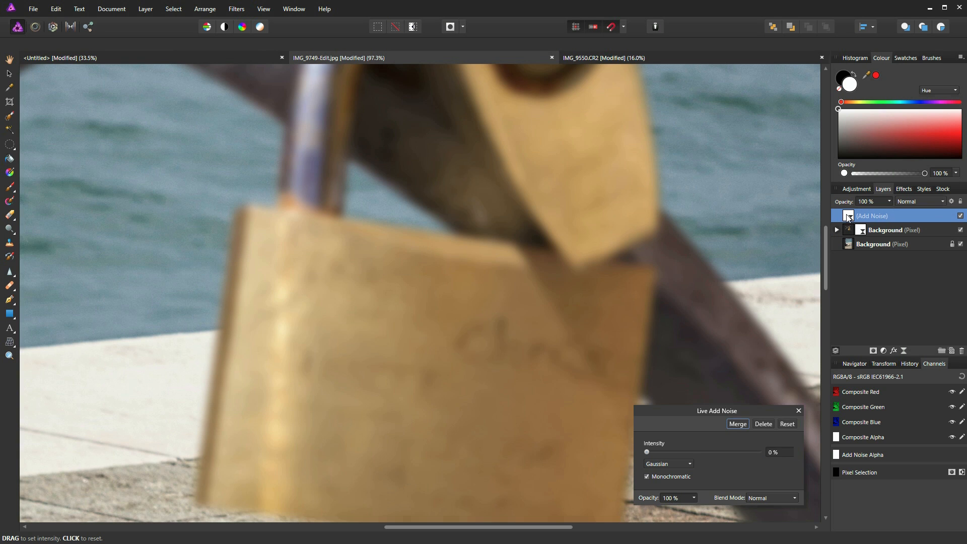
pyautogui.moveTo(851, 218); pyautogui.dragTo(882, 234)
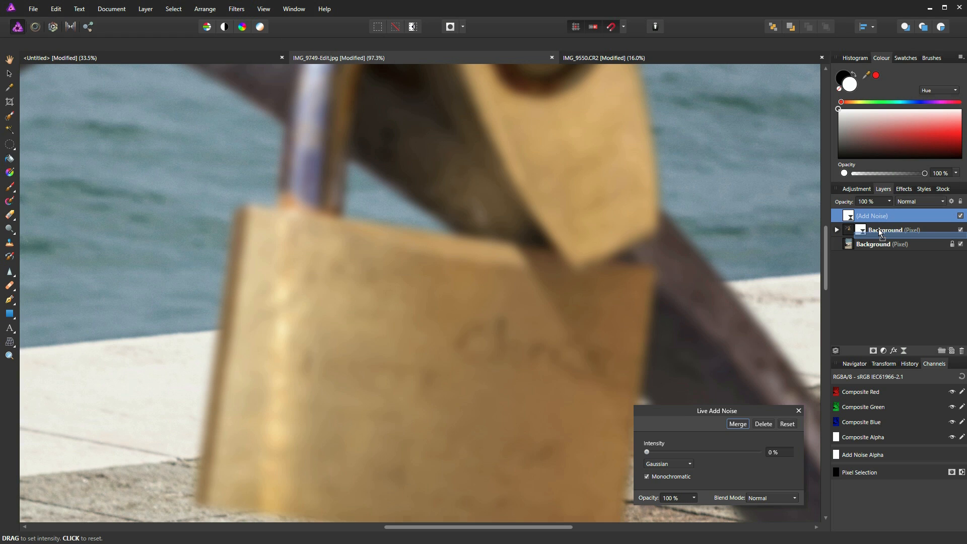
pyautogui.moveTo(881, 233); pyautogui.dragTo(879, 230)
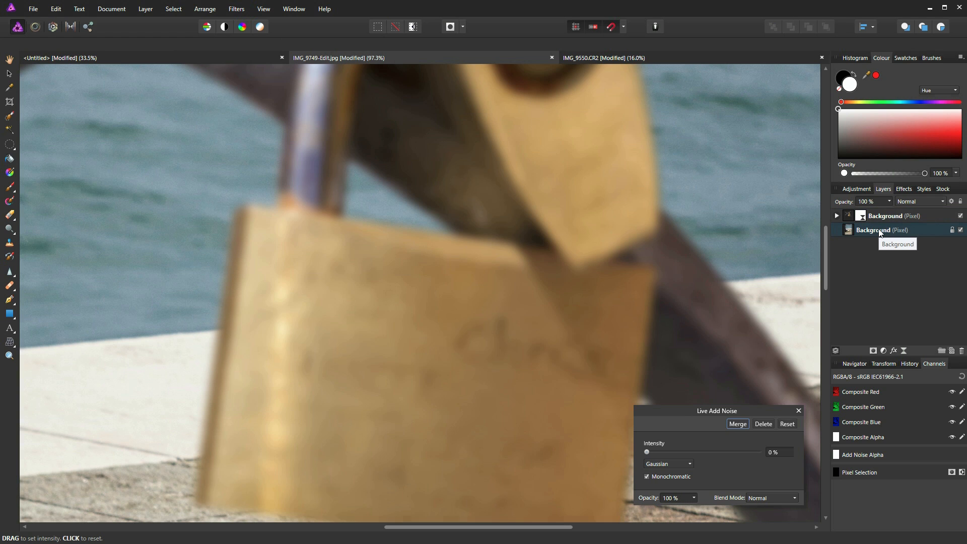
# Compare the grain with the railing layer hidden and shown, and set the live noise intensity to 27 %.
pyautogui.click(960, 216)
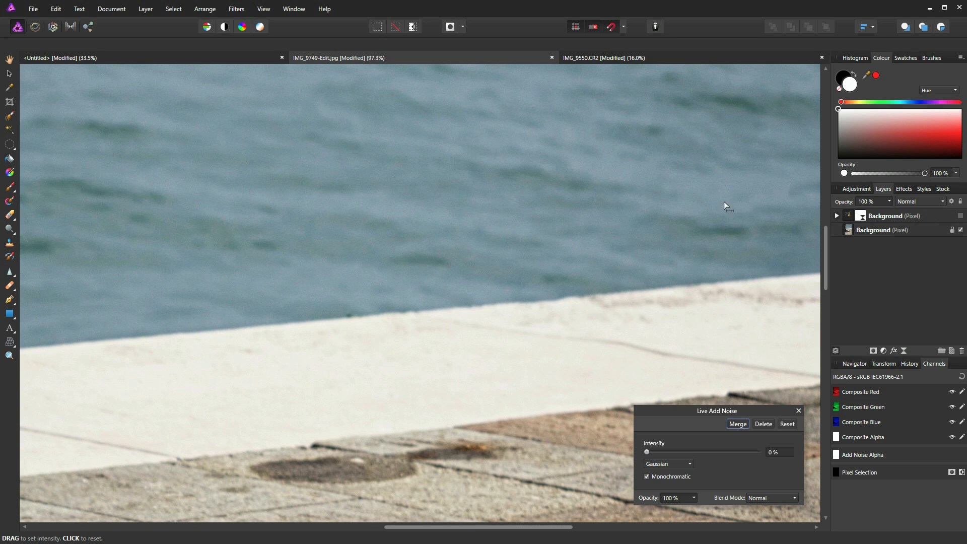
pyautogui.click(960, 216)
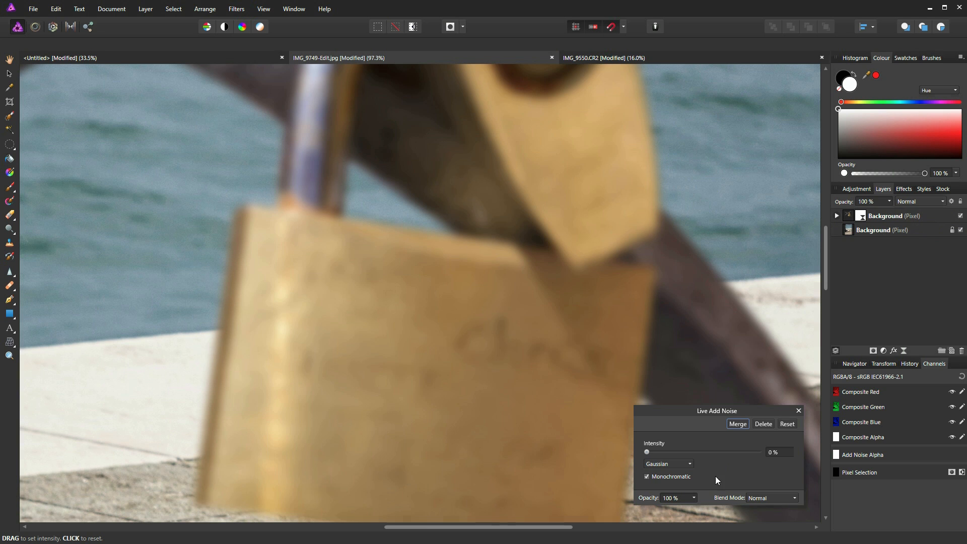
pyautogui.moveTo(647, 451); pyautogui.dragTo(666, 455)
pyautogui.moveTo(684, 458); pyautogui.dragTo(677, 455)
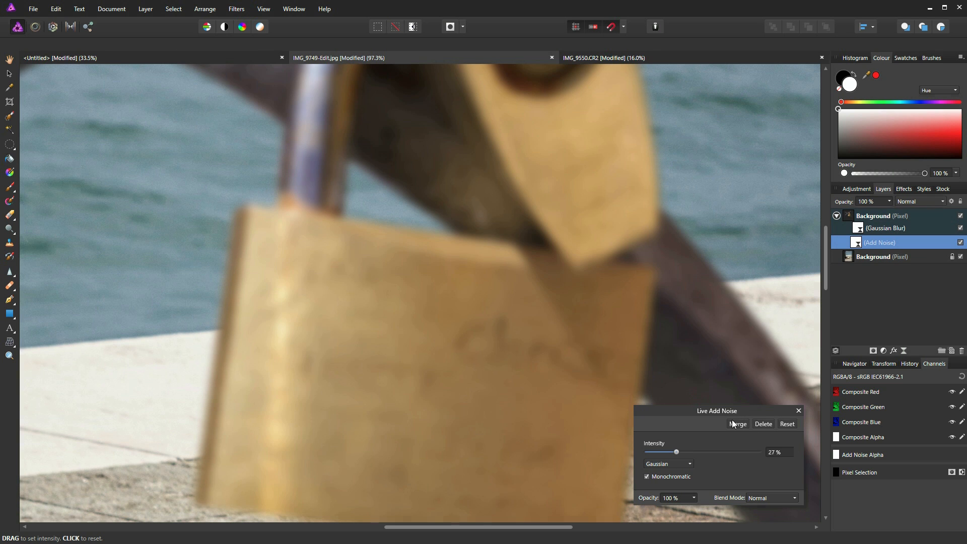
pyautogui.hotkey('ctrl', '0')
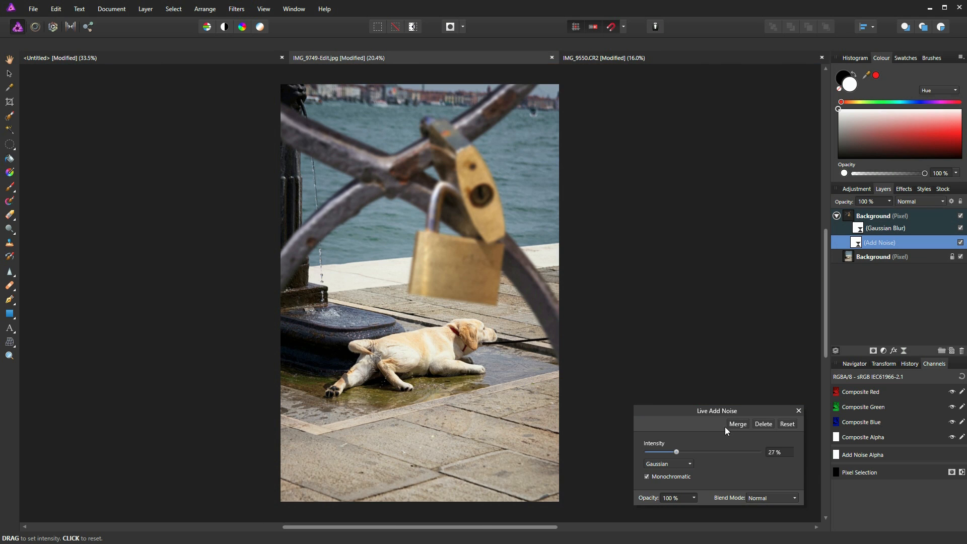
pyautogui.click(799, 411)
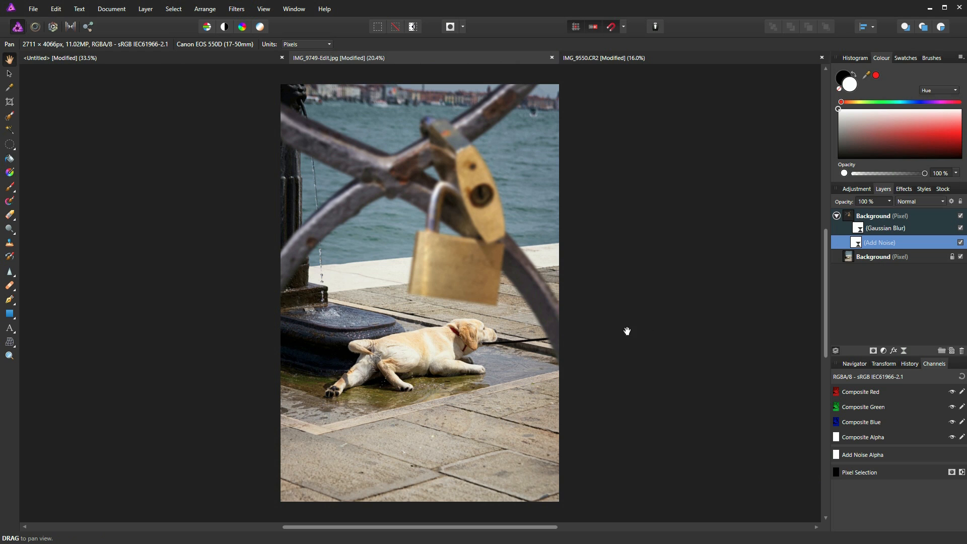